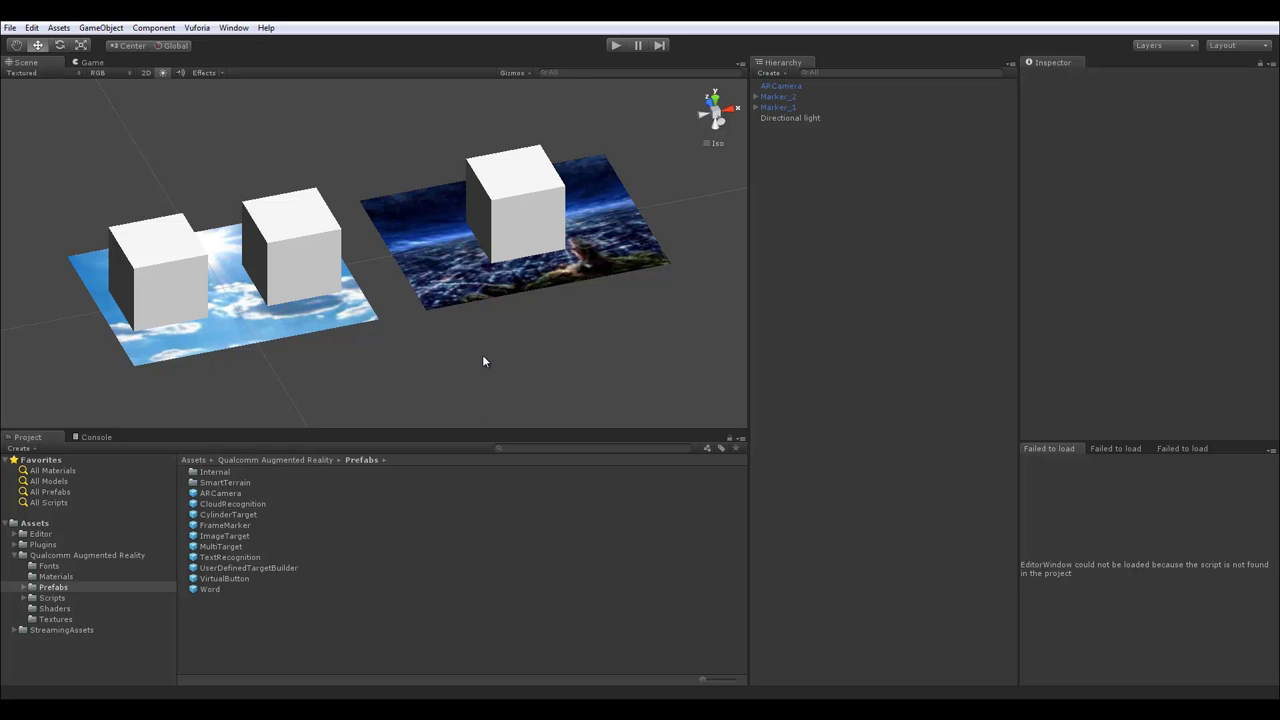
- Pan and orbit the Unity Scene view over Marker_1 and Marker_2, then switch to Maya
middle_click_drag(474, 357, 418, 262)
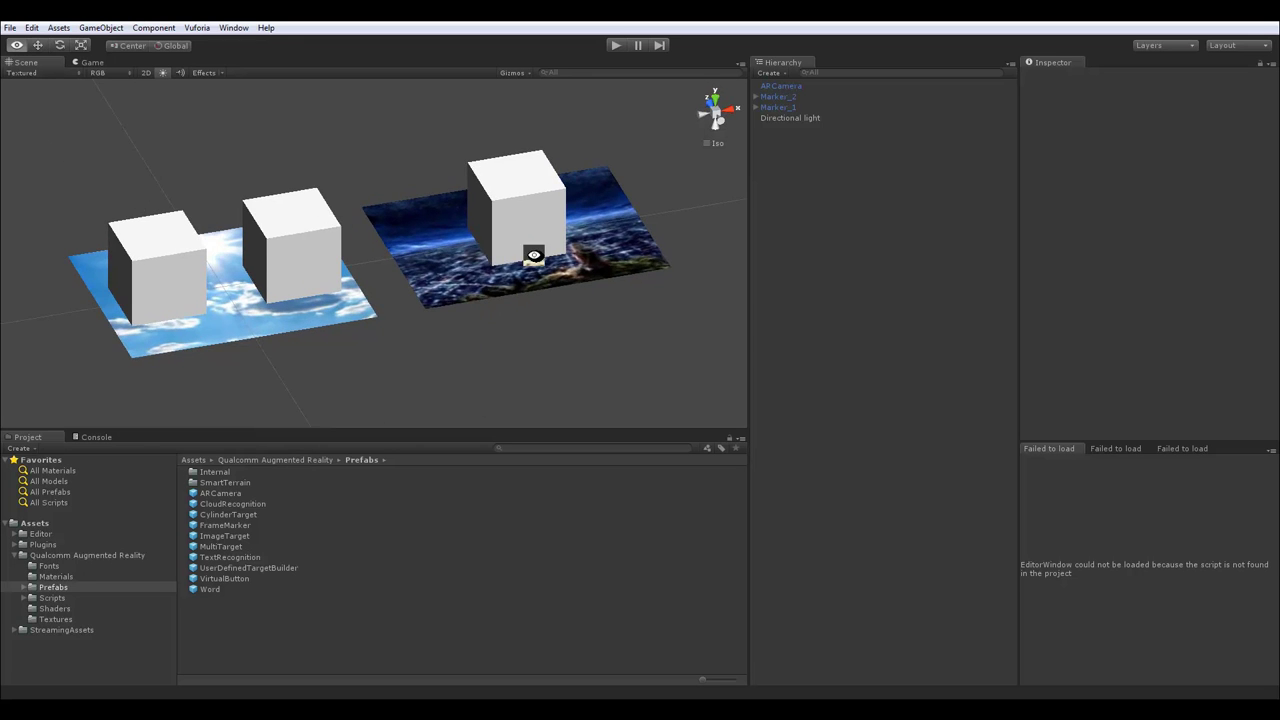
left_click_drag(418, 259, 411, 257, "alt")
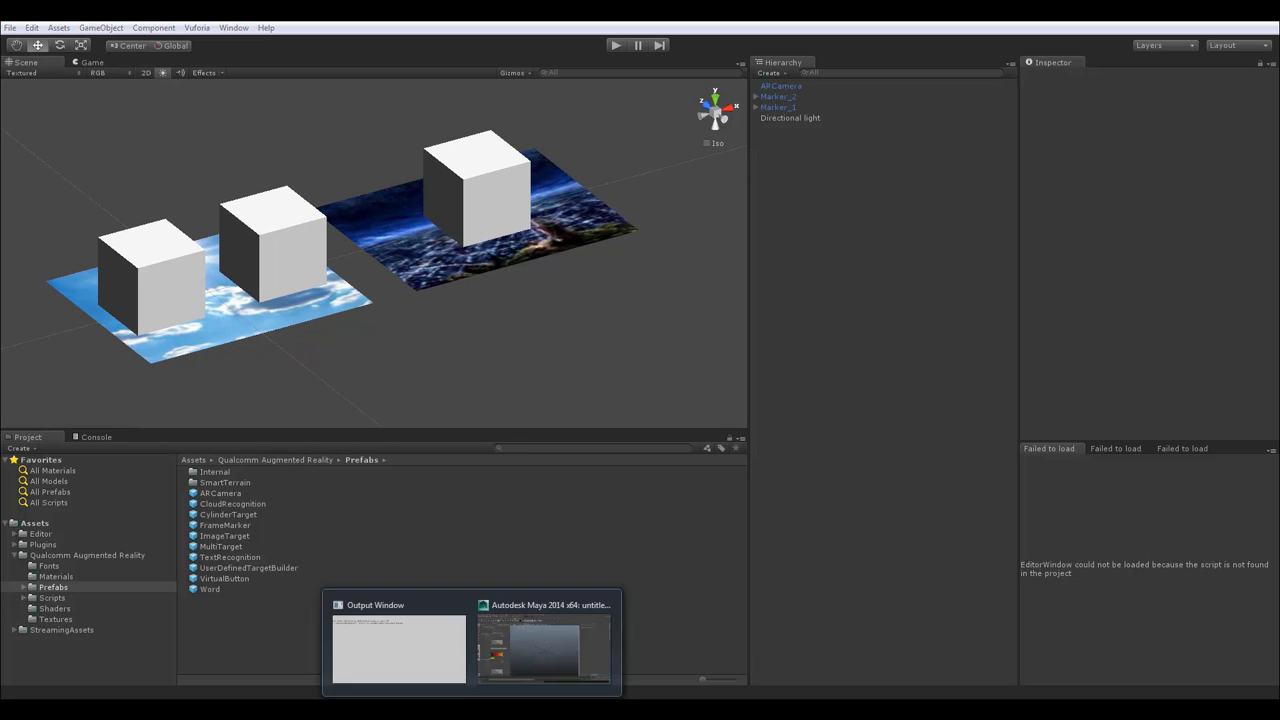
left_click(545, 643)
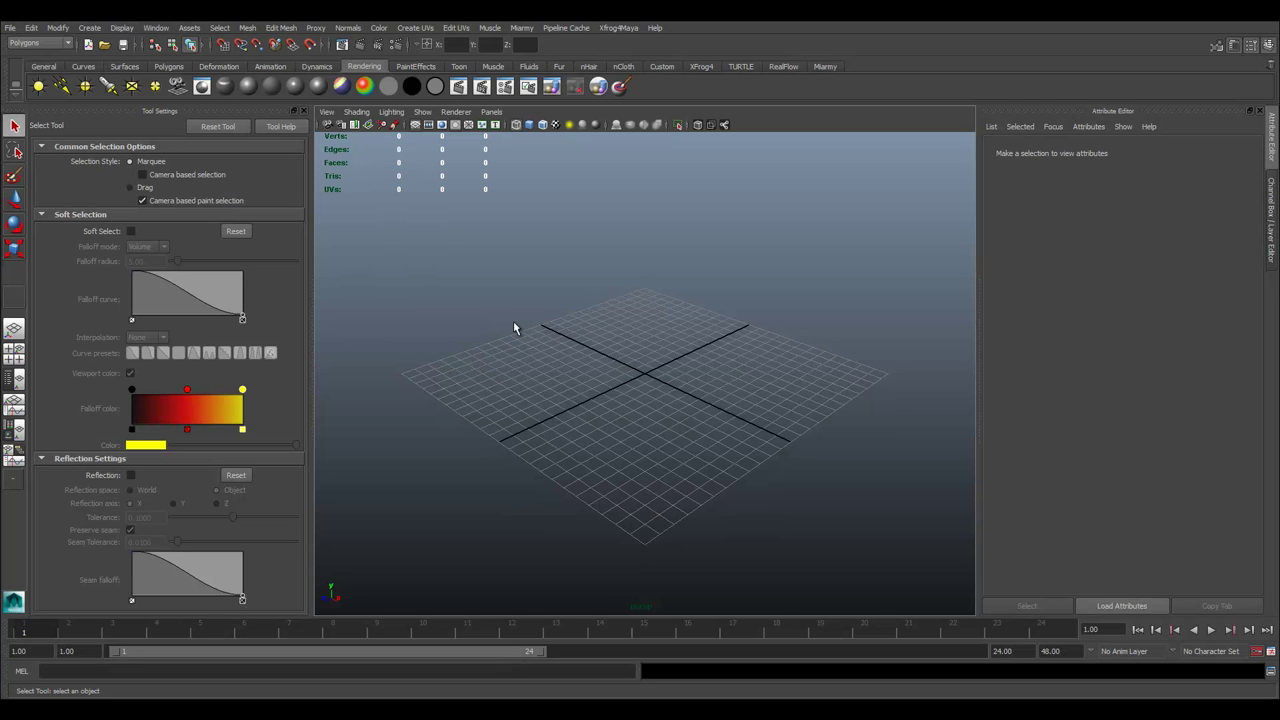
- Create a polygon plane at the grid origin, scaled to about 20.98, in shaded display
mouse_move(610, 346)
left_mouse_down("alt")
mouse_move(534, 343)
mouse_move(663, 349)
mouse_move(660, 365)
mouse_move(641, 364)
left_mouse_up("alt")
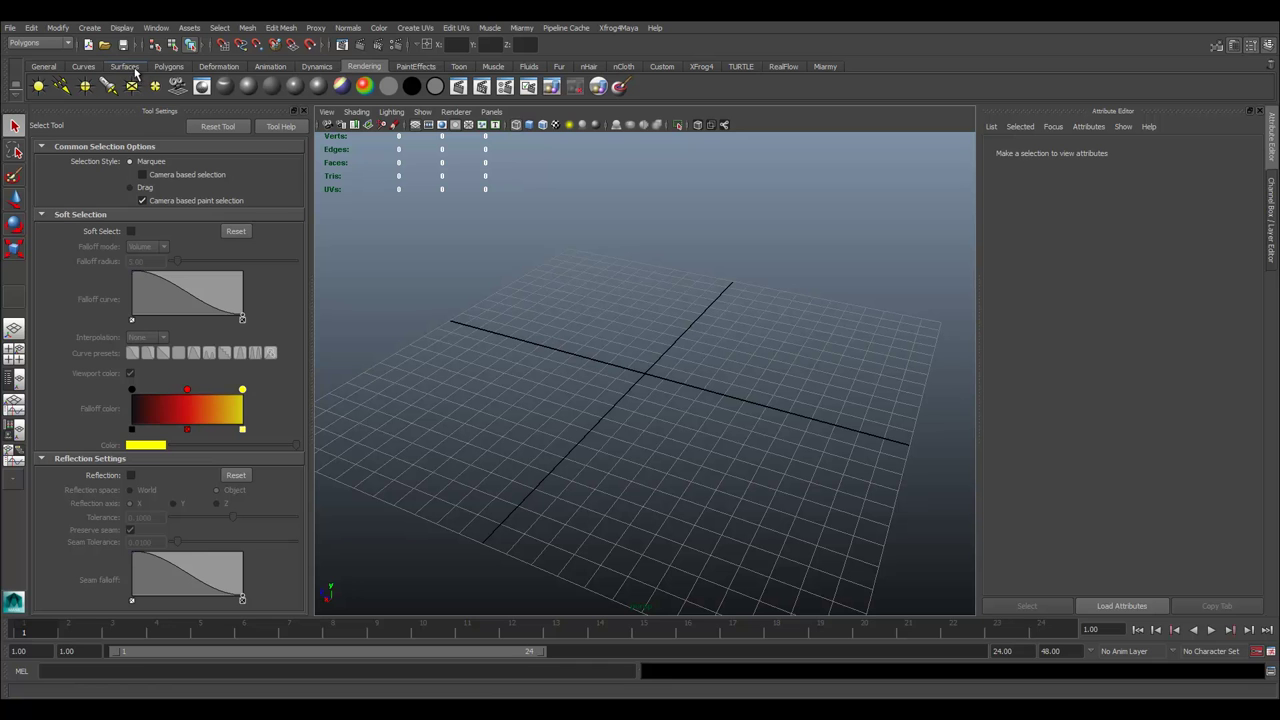
left_click(166, 67)
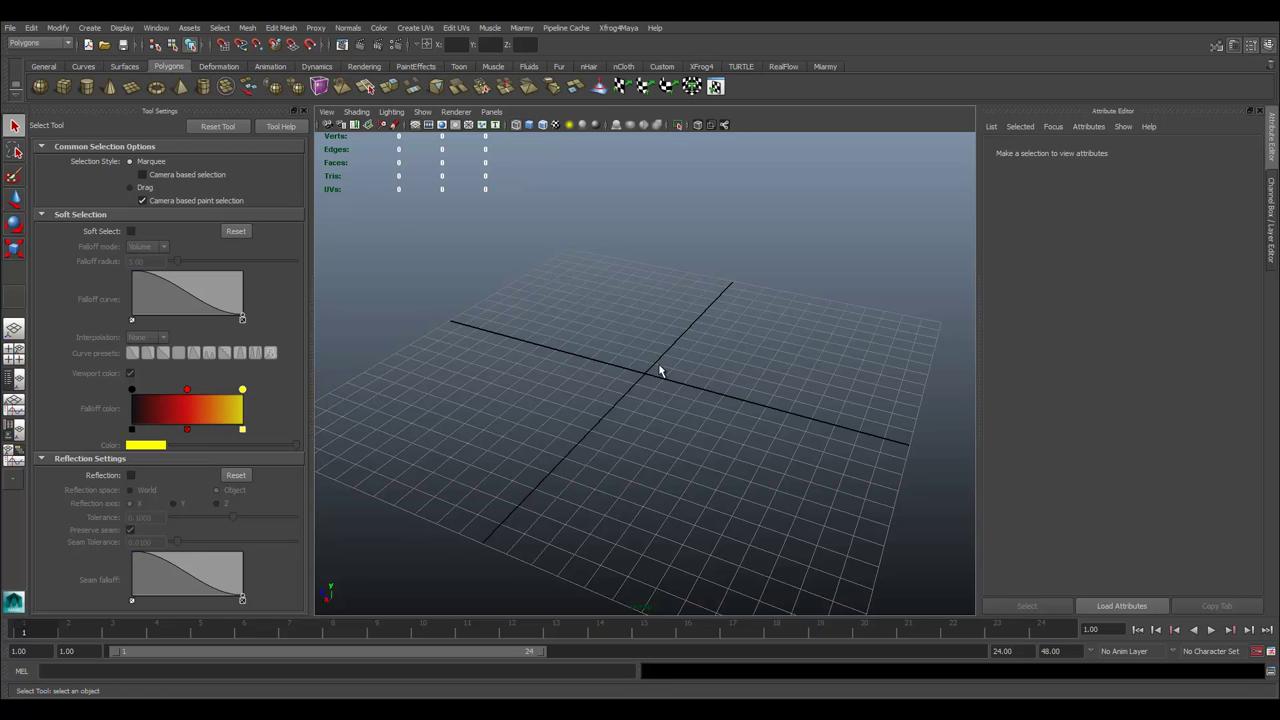
mouse_move(620, 354)
left_mouse_down("alt")
mouse_move(673, 320)
mouse_move(680, 297)
mouse_move(680, 309)
mouse_move(565, 321)
mouse_move(586, 337)
mouse_move(560, 351)
mouse_move(569, 334)
mouse_move(588, 346)
left_mouse_up("alt")
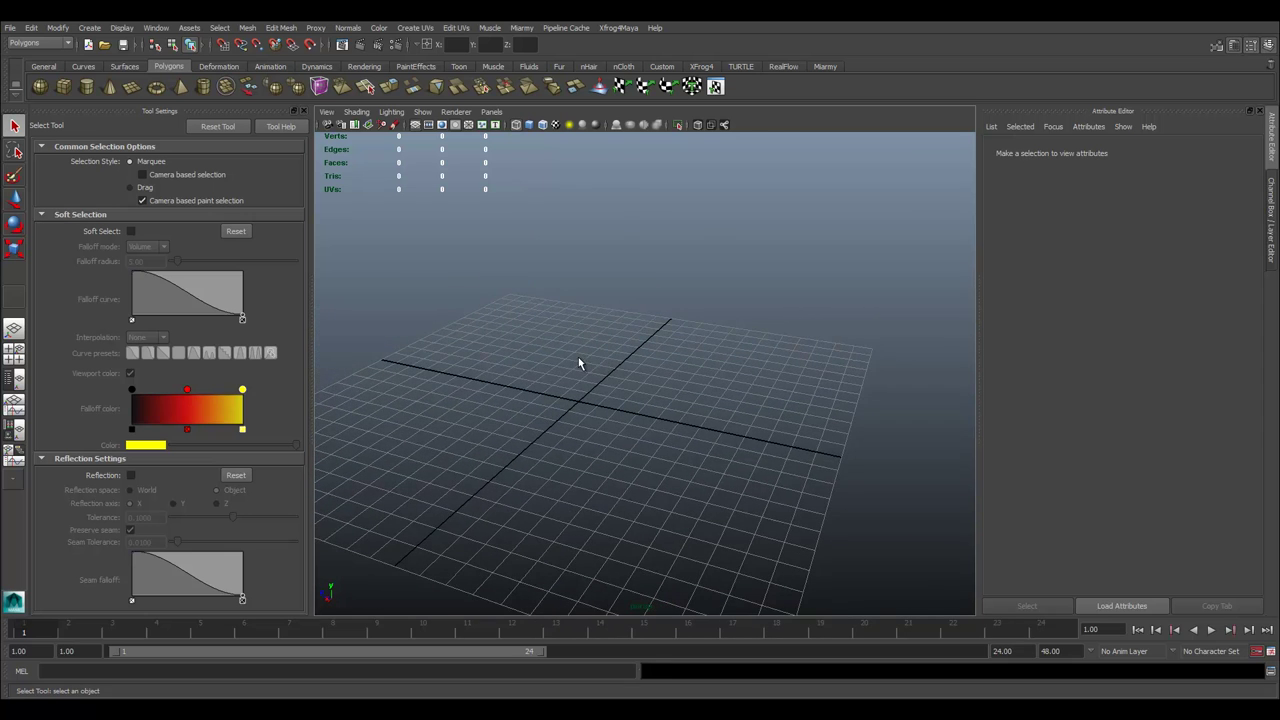
left_click(131, 88)
mouse_move(566, 399)
left_mouse_down()
mouse_move(597, 405)
mouse_move(824, 288)
left_mouse_up()
key("5")
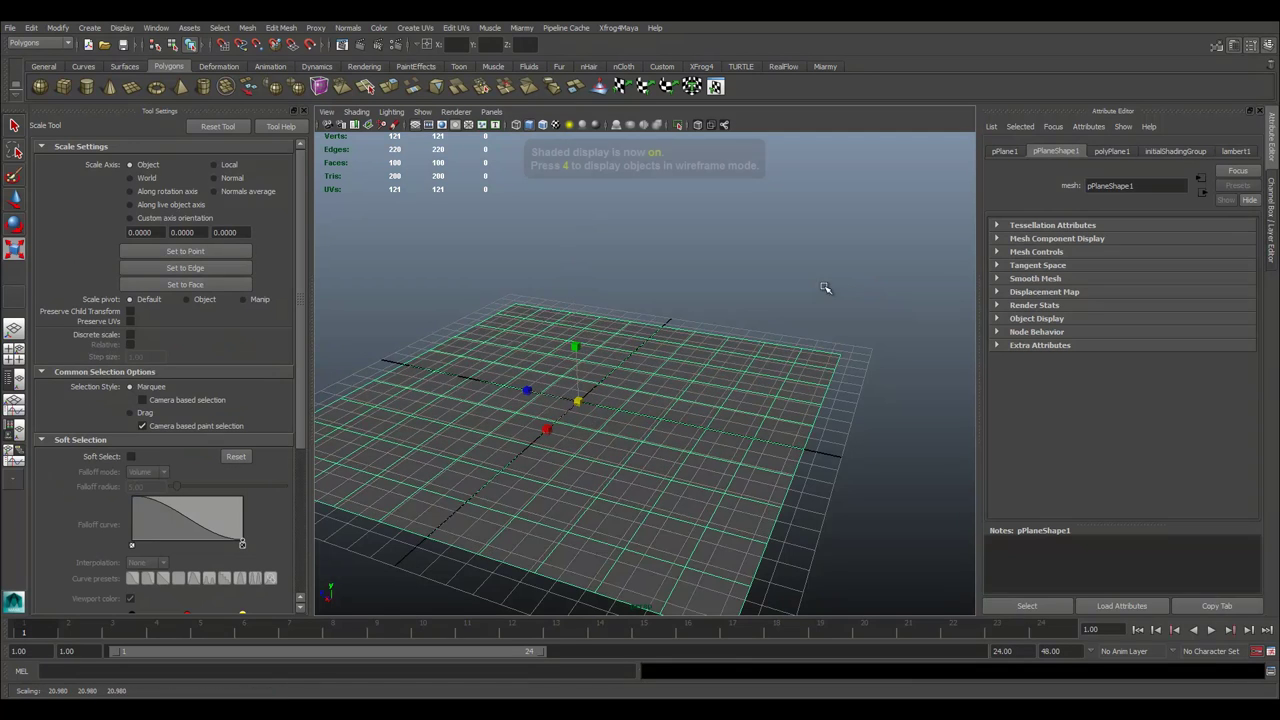
left_click(824, 288)
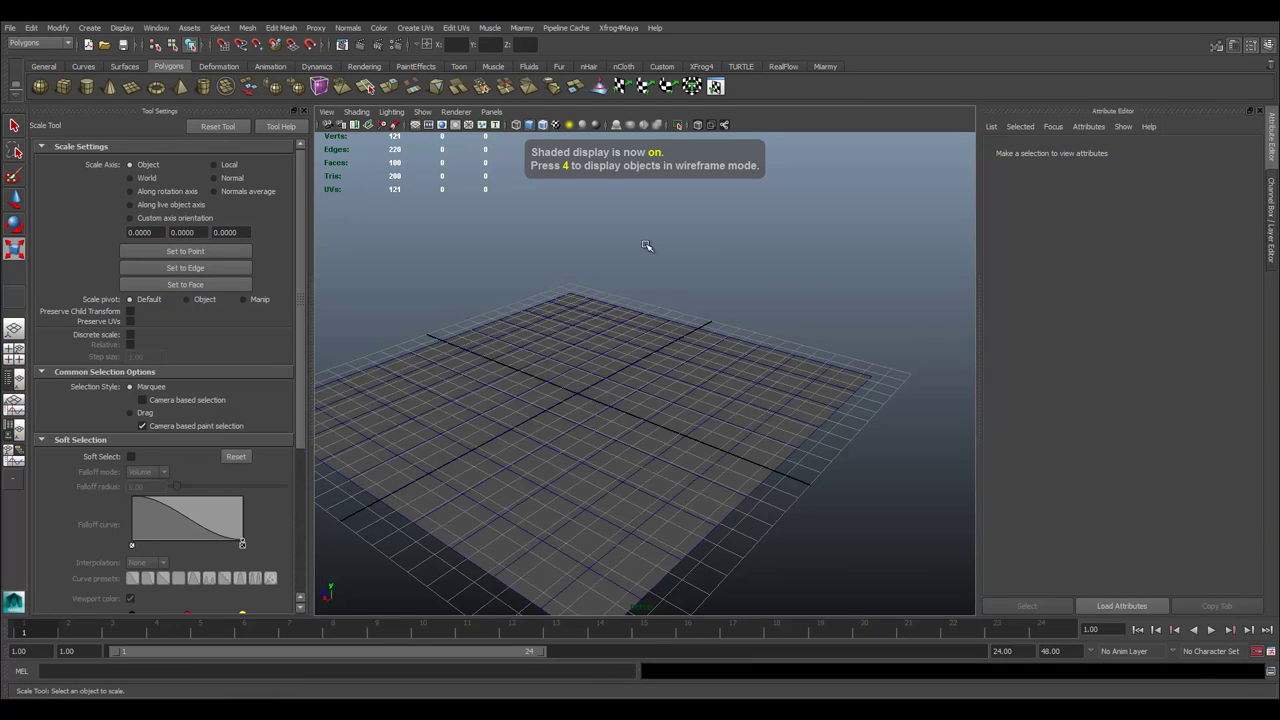
left_click_drag(647, 246, 714, 240, "alt")
- Set the plane's Subdivisions Width and Height to 1
left_click(638, 322)
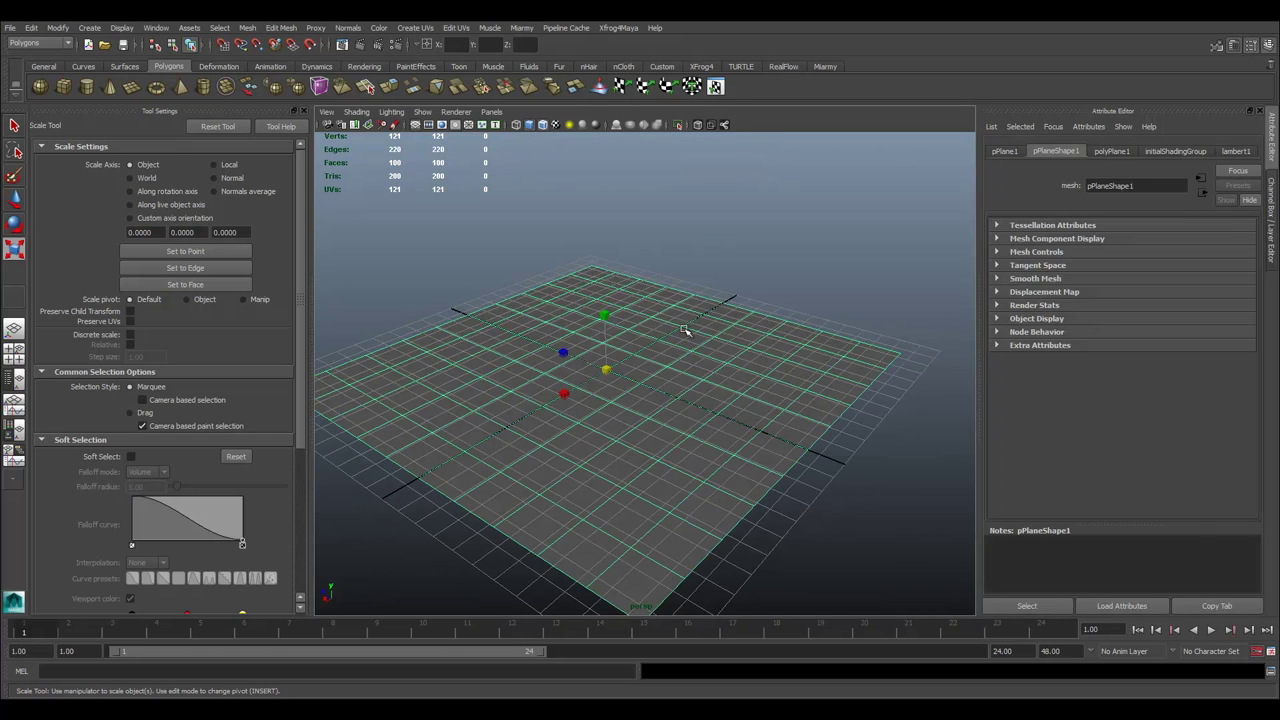
key("ctrl+a")
left_click(1062, 308)
left_click_drag(1218, 336, 1222, 350)
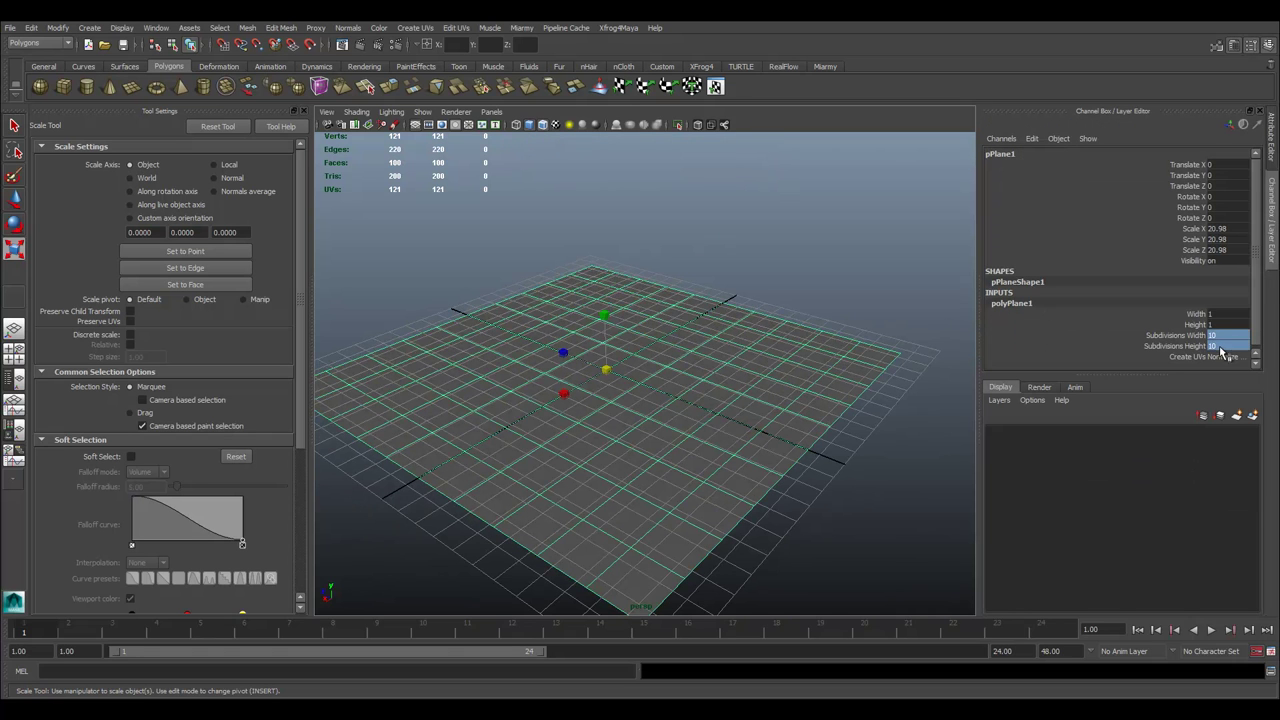
type("1")
key("Return")
- Create a polygon cube resting on the grid
left_click(773, 250)
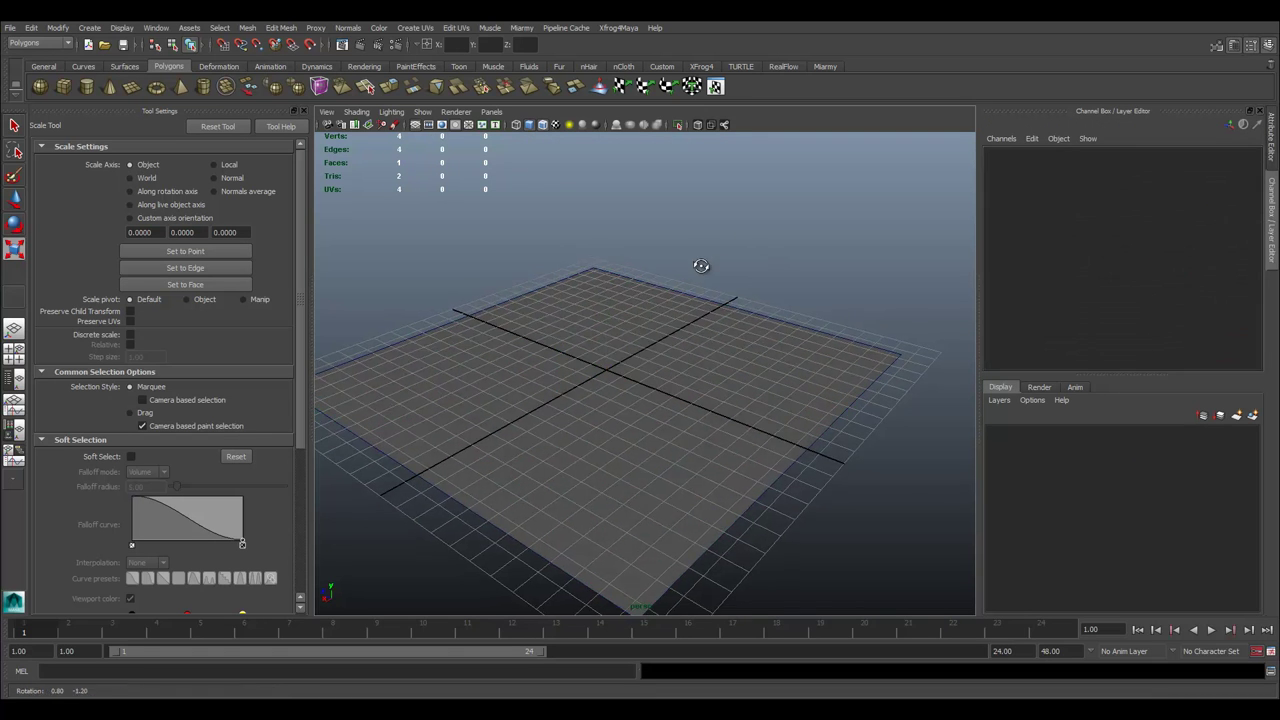
right_click_drag(521, 270, 640, 343, "shift")
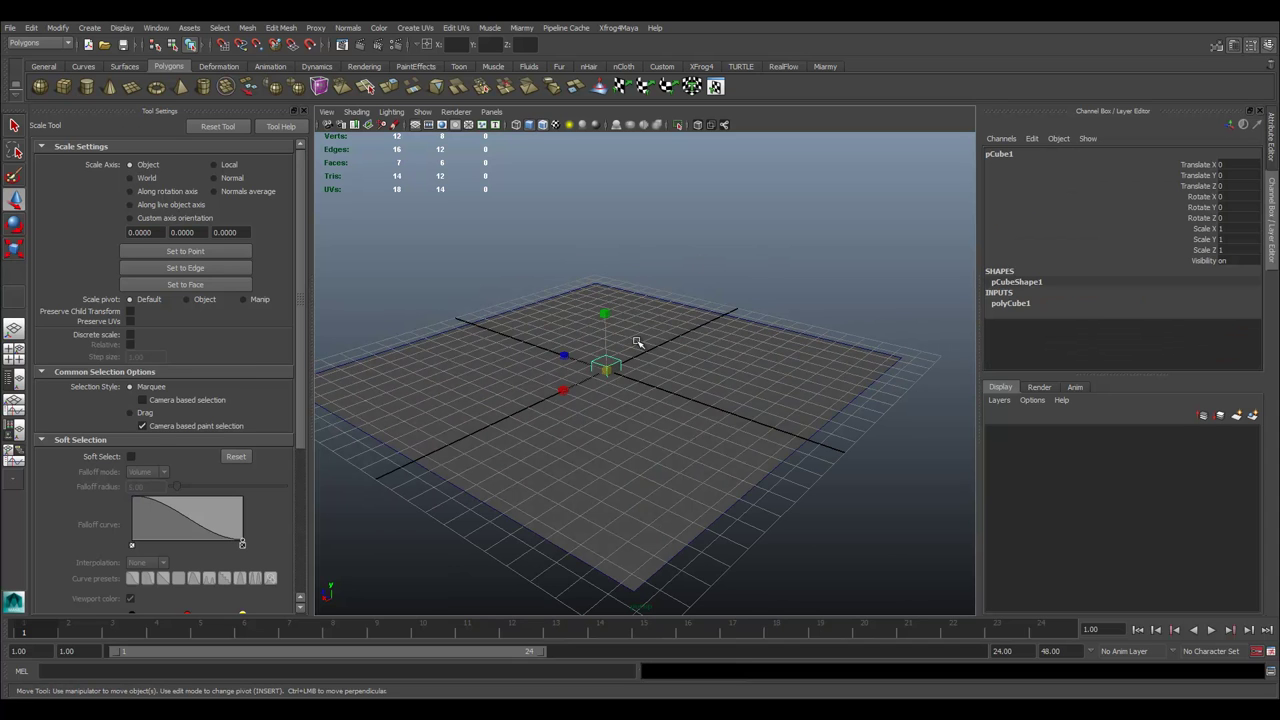
key("w")
left_click_drag(608, 335, 617, 302)
left_click(607, 290)
left_click(612, 314)
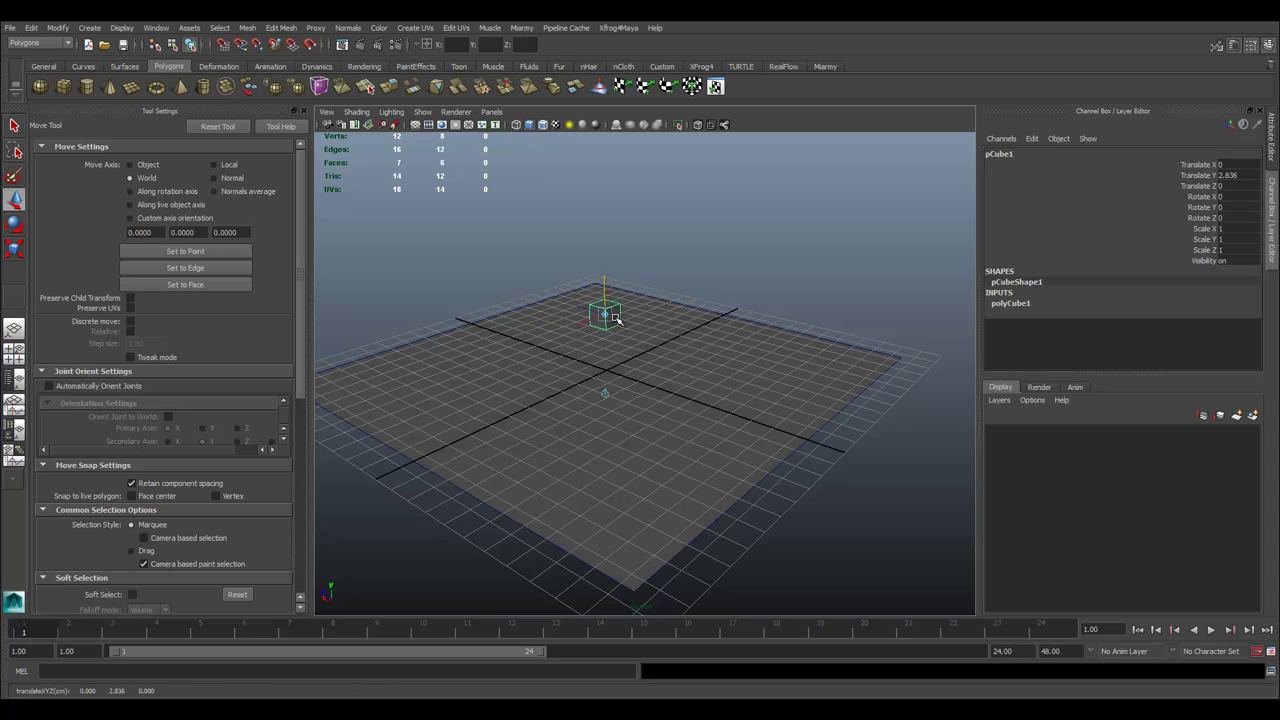
left_click_drag(625, 323, 627, 326)
left_click_drag(605, 284, 608, 285)
key("ctrl+z")
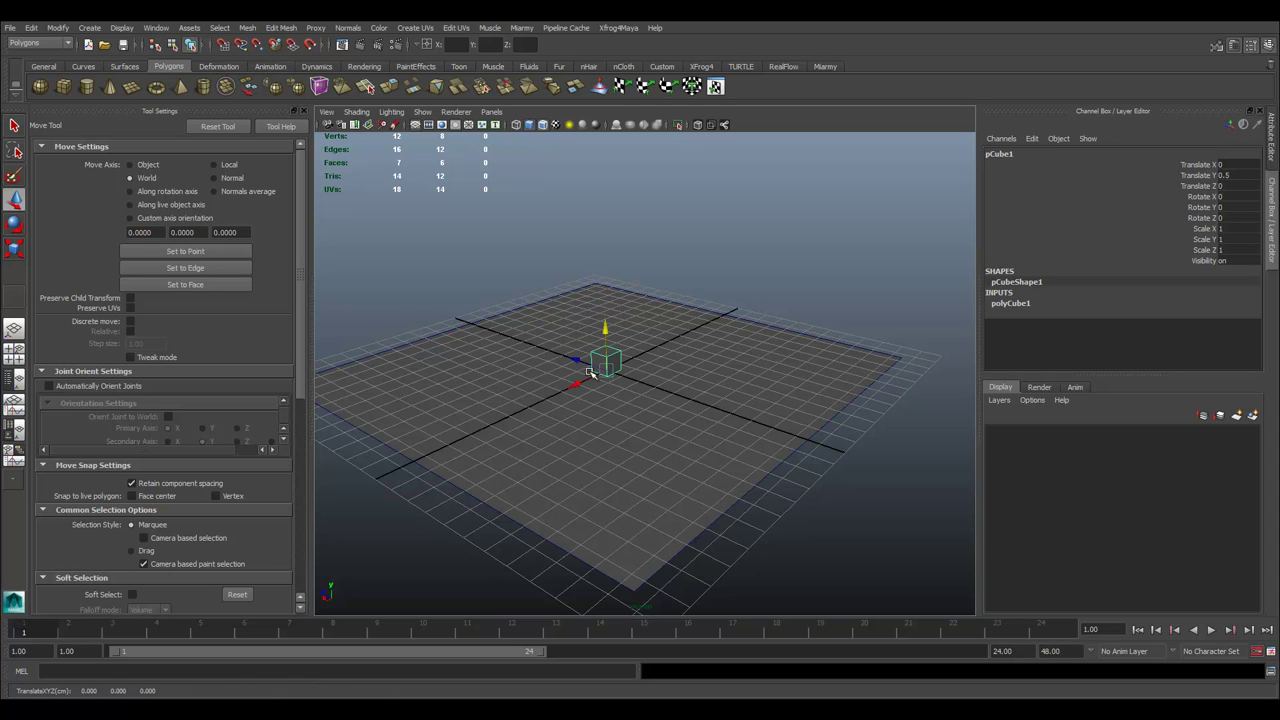
- Scale the cube into a thin wall, about 17.111 × 6.183 × 0.7
key("r")
left_click_drag(610, 372, 740, 331)
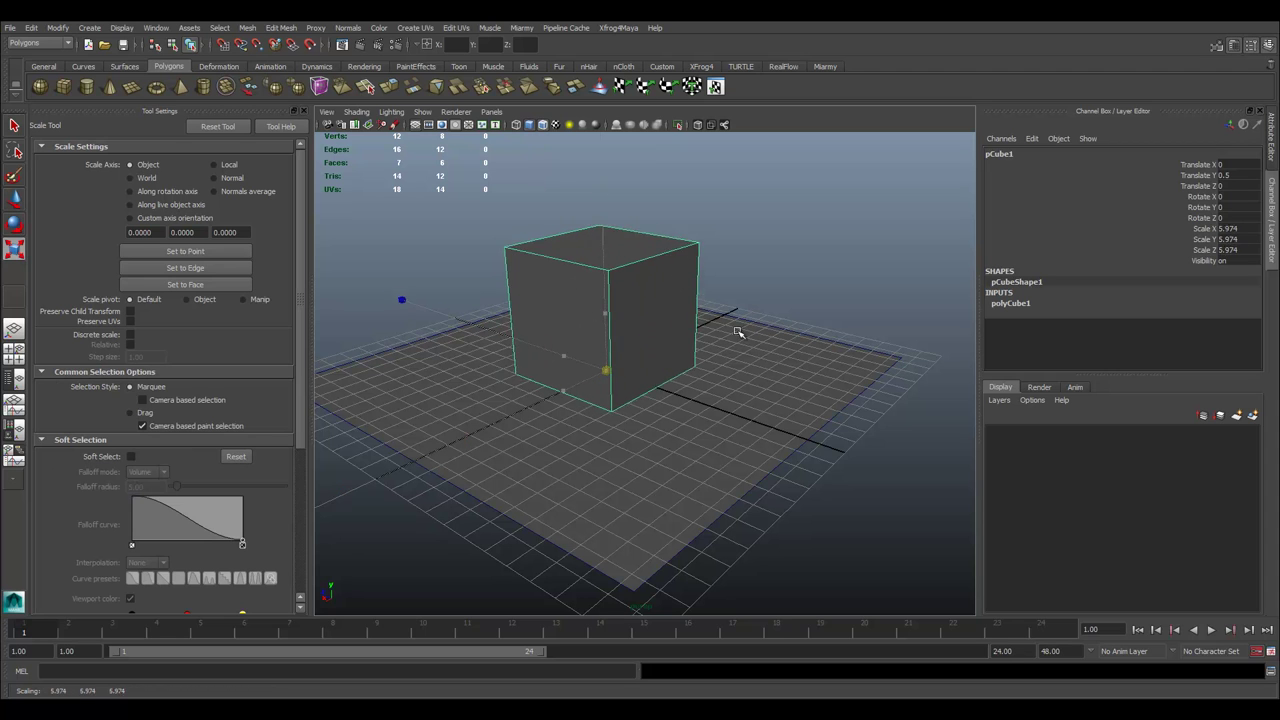
left_click_drag(550, 402, 450, 440)
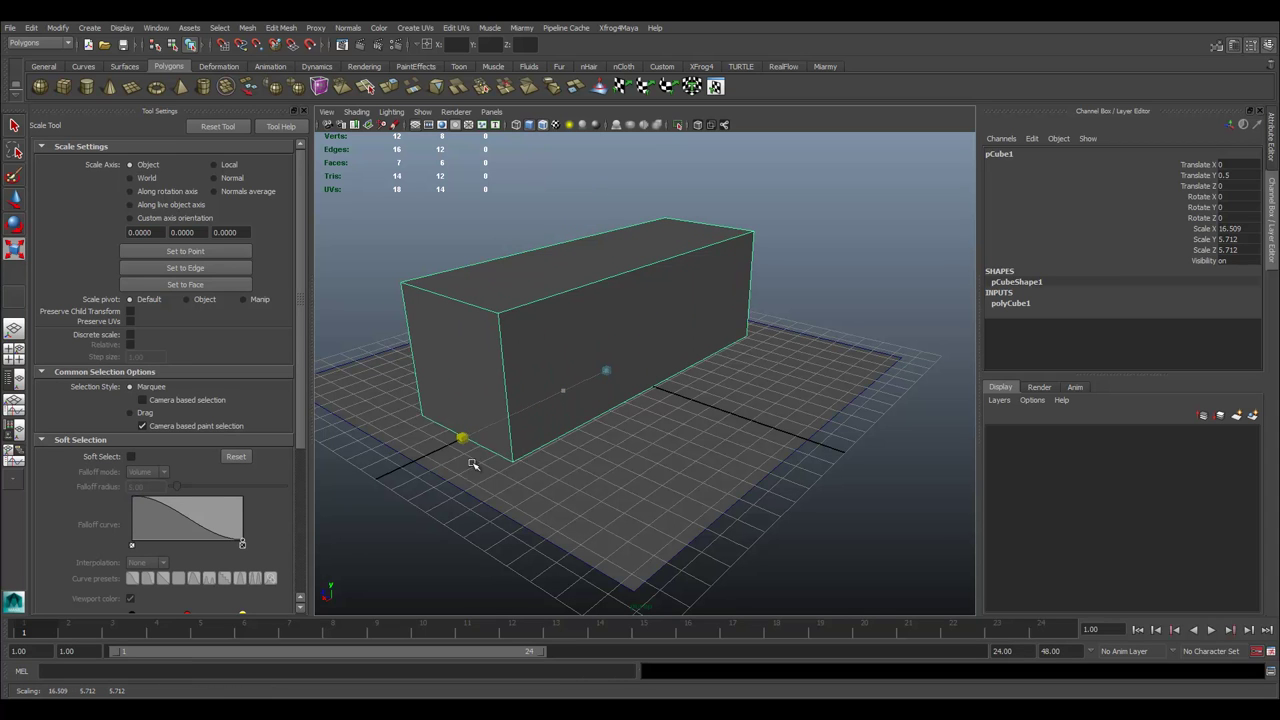
mouse_move(565, 358)
left_mouse_down()
mouse_move(601, 370)
mouse_move(604, 288)
left_mouse_up()
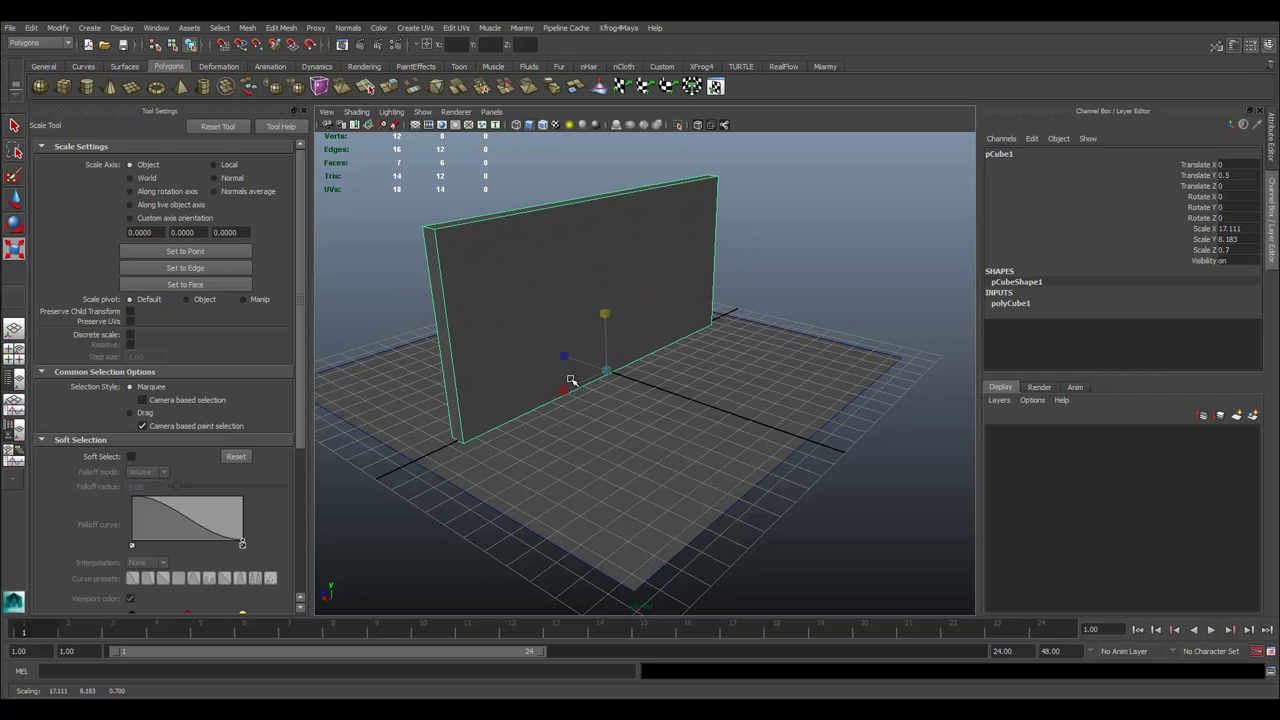
left_click_drag(570, 381, 494, 363, "alt")
- Slide the wall's left-edge vertices slightly right along X
key("w")
right_click_drag(494, 265, 462, 268)
mouse_move(462, 268)
left_mouse_down("alt")
mouse_move(400, 178)
mouse_move(505, 478)
left_mouse_up("alt")
left_click(394, 284)
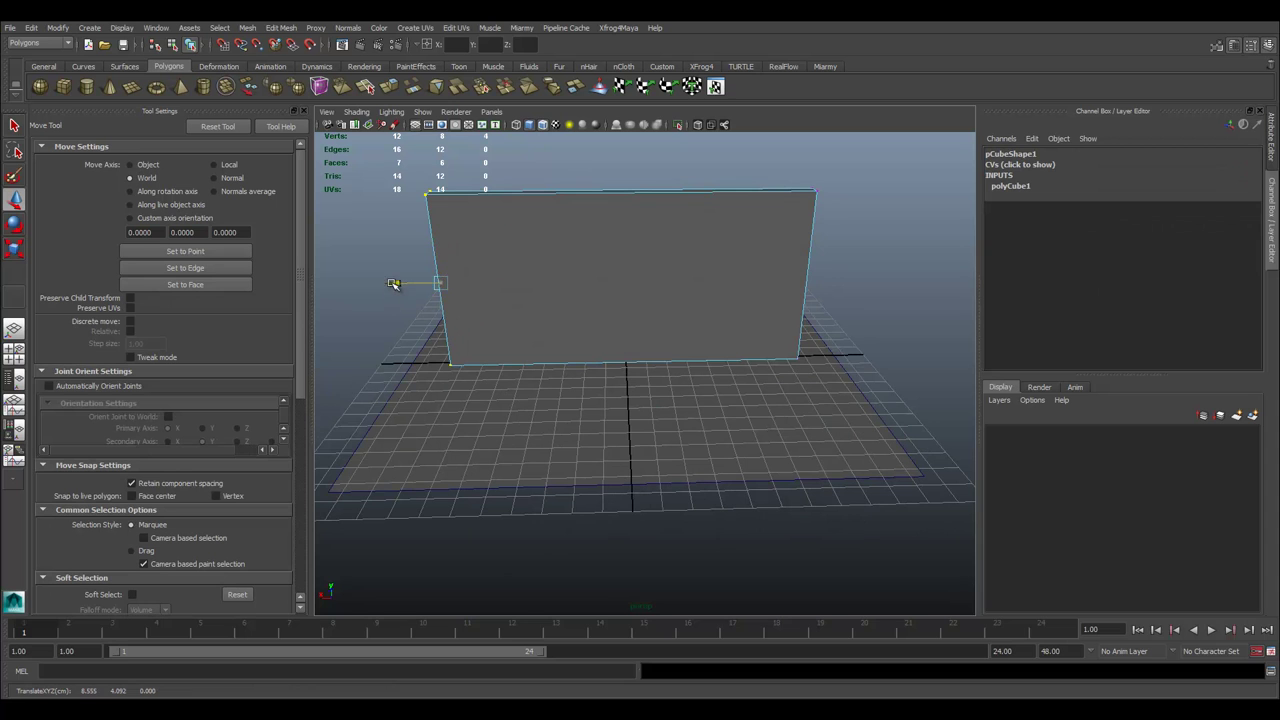
middle_click_drag(626, 381, 631, 396)
right_click_drag(704, 272, 703, 267)
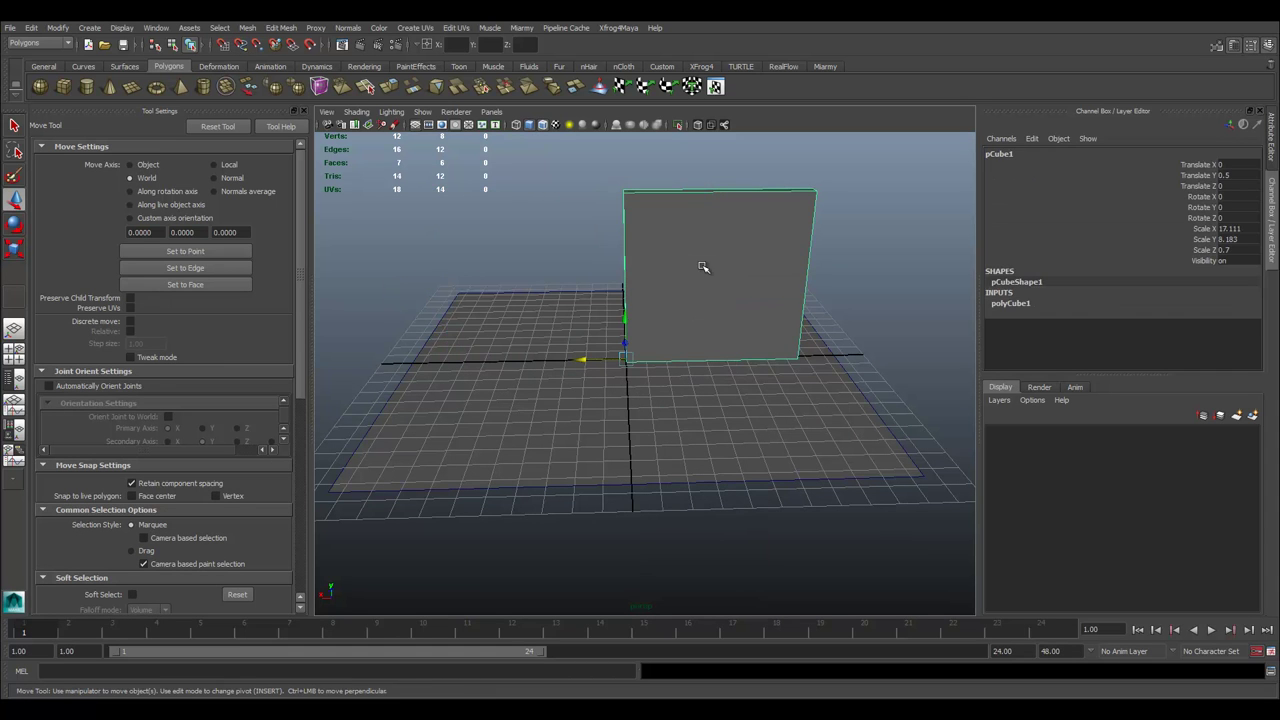
- Duplicate the wall, pivot it at its lower-right corner, and slide it beside the first
key("ctrl+d")
key("e")
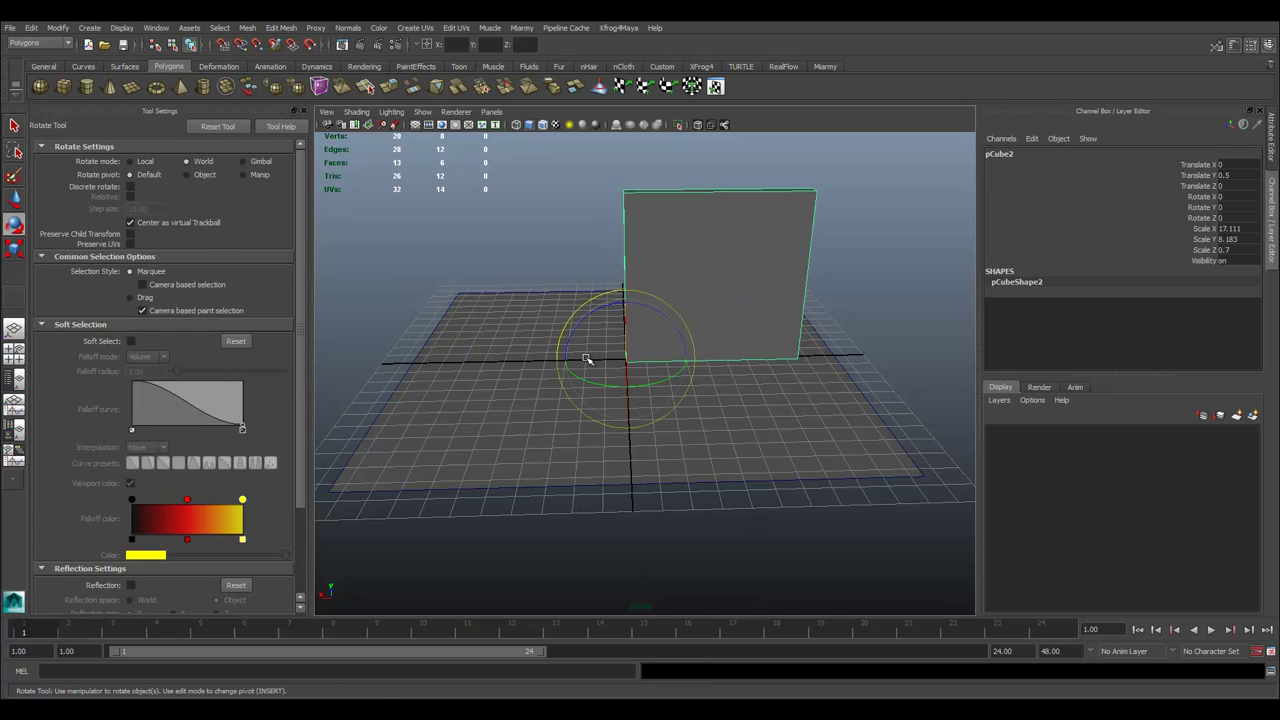
key("w")
left_click_drag(586, 360, 374, 362)
key("Insert")
middle_click_drag(556, 335, 551, 363)
key("Insert")
mouse_move(509, 368)
left_mouse_down()
mouse_move(672, 355)
mouse_move(680, 320)
left_mouse_up()
left_click(680, 320, "shift")
- Adjust the duplicate wall's pivot, then create a polygon sphere
mouse_move(537, 309)
left_mouse_down("alt")
mouse_move(594, 389)
mouse_move(609, 373)
mouse_move(569, 374)
mouse_move(609, 300)
left_mouse_up("alt")
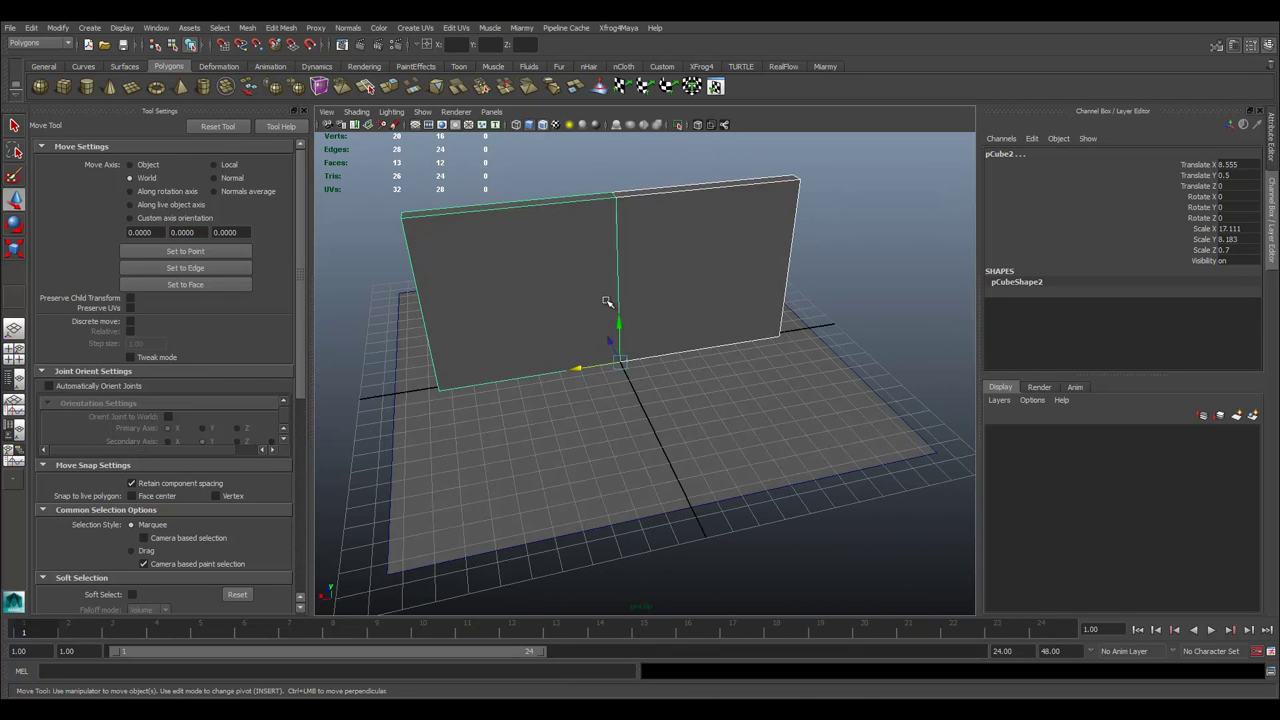
key("Insert")
left_click(540, 282)
key("Insert")
left_click(737, 300)
left_click_drag(572, 194, 555, 182, "alt")
left_click(567, 242)
mouse_move(567, 242)
left_mouse_down("alt")
mouse_move(566, 201)
mouse_move(505, 200)
left_mouse_up("alt")
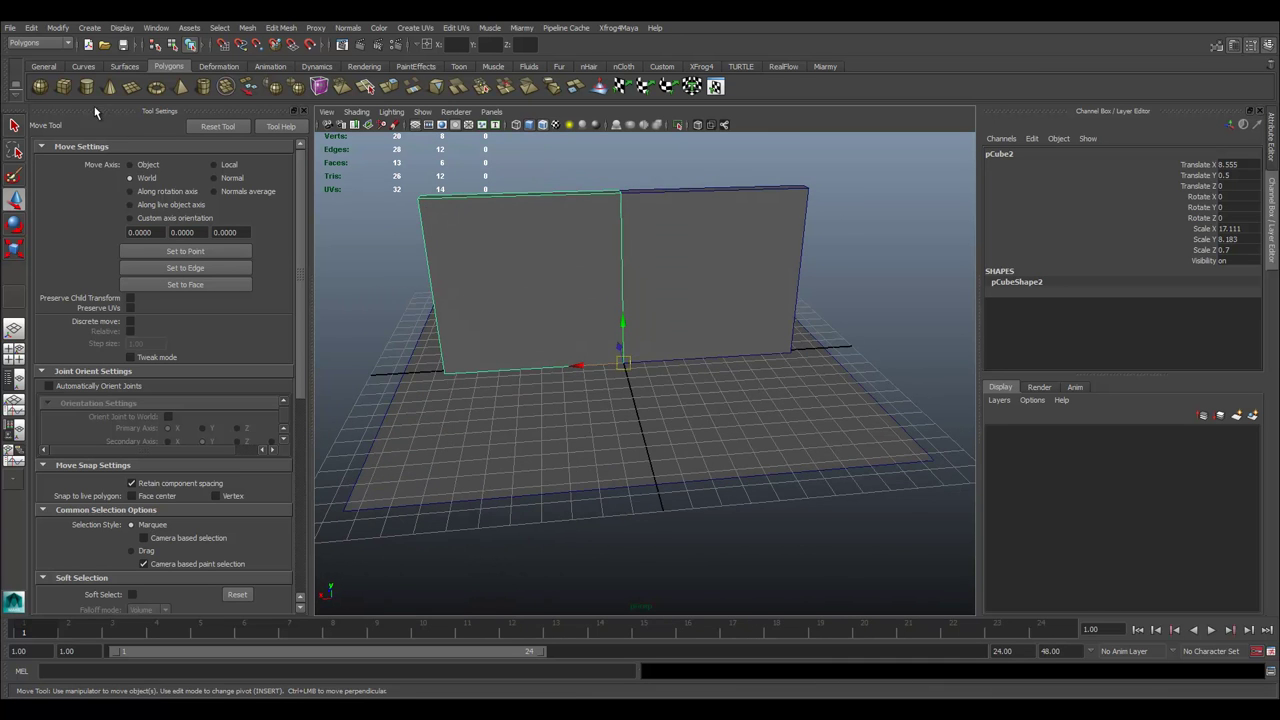
left_click(40, 86)
mouse_move(640, 360)
left_mouse_down("alt")
mouse_move(672, 366)
mouse_move(630, 345)
mouse_move(608, 256)
left_mouse_up("alt")
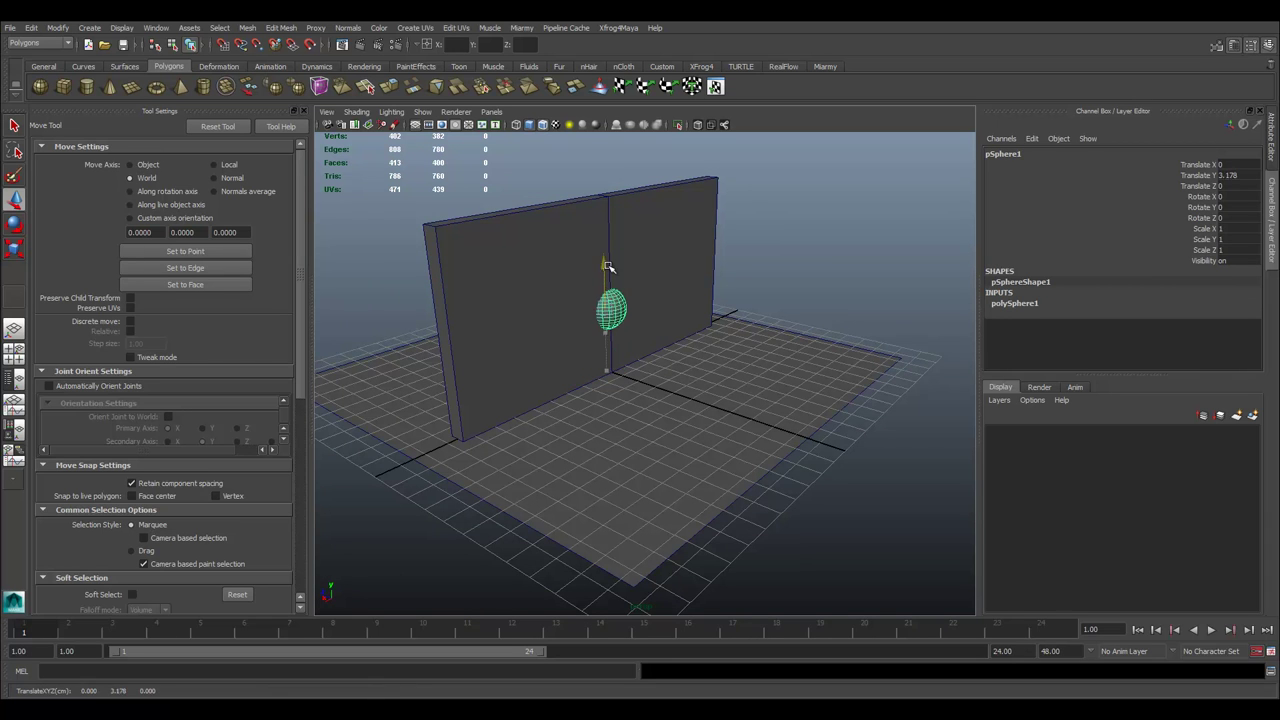
- Scale the sphere up to about 2.3 and move it behind the wall
key("r")
mouse_move(608, 305)
left_mouse_down()
mouse_move(640, 300)
mouse_move(567, 342)
mouse_move(470, 350)
left_mouse_up()
key("w")
mouse_move(643, 366)
left_mouse_down("alt")
mouse_move(741, 437)
mouse_move(814, 423)
mouse_move(854, 437)
mouse_move(820, 414)
left_mouse_up("alt")
- Freeze the sphere's transformations and delete all construction history
left_click(58, 27)
left_click(90, 74)
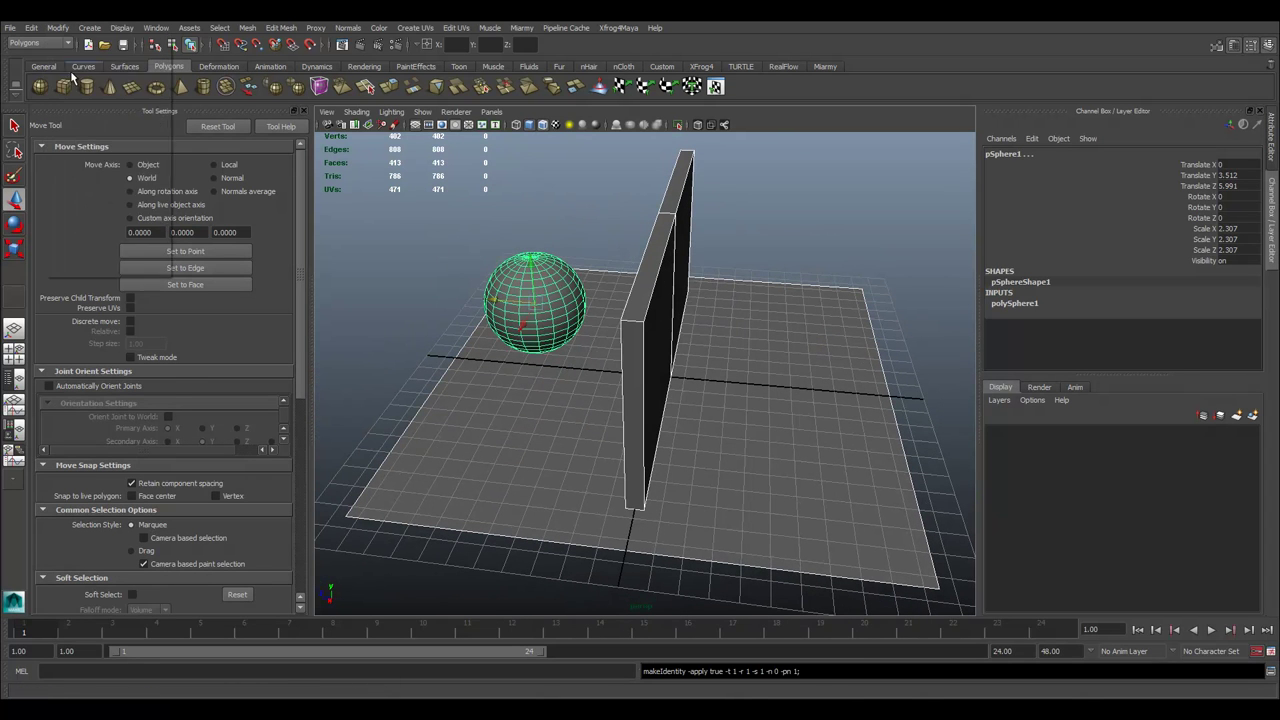
left_click(31, 27)
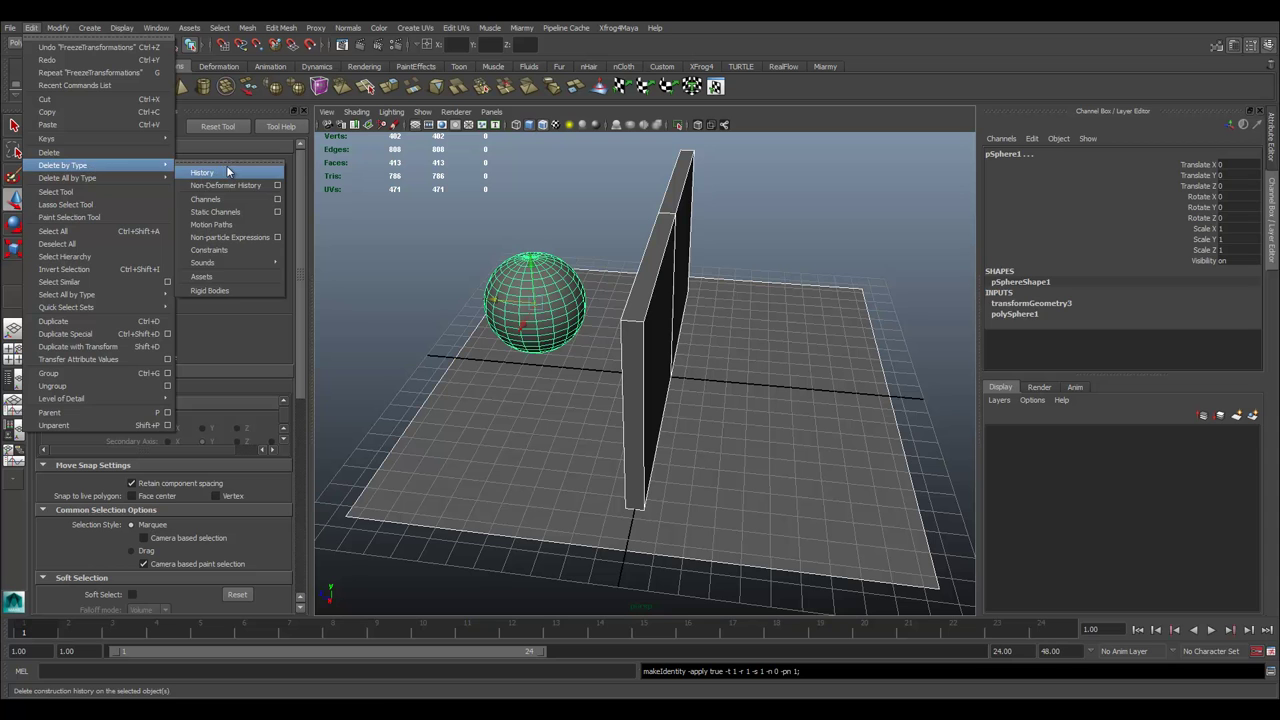
mouse_move(62, 165)
left_click(200, 173)
left_click_drag(745, 297, 992, 520, "alt")
double_click(1001, 651)
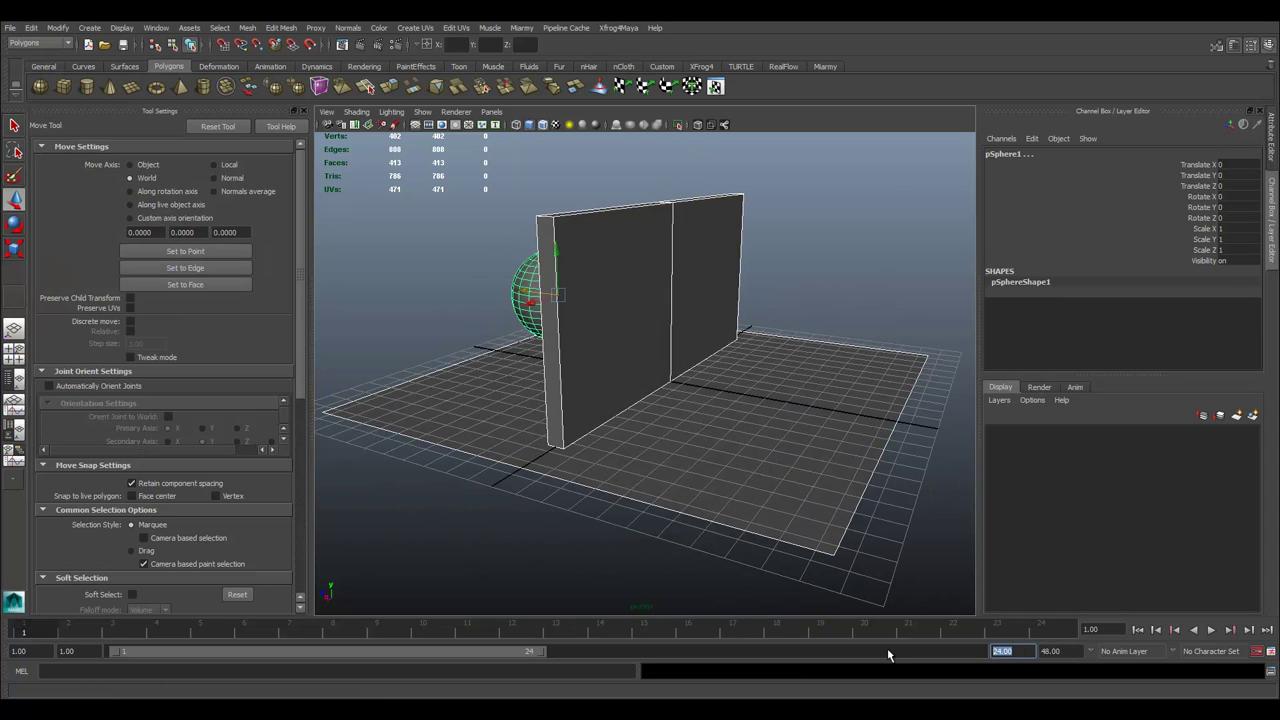
- Set the animation end time to 200 and key the sphere's starting position
type("2000")
key("BackSpace")
key("Return")
left_click_drag(700, 400, 811, 208, "alt")
left_click(530, 272)
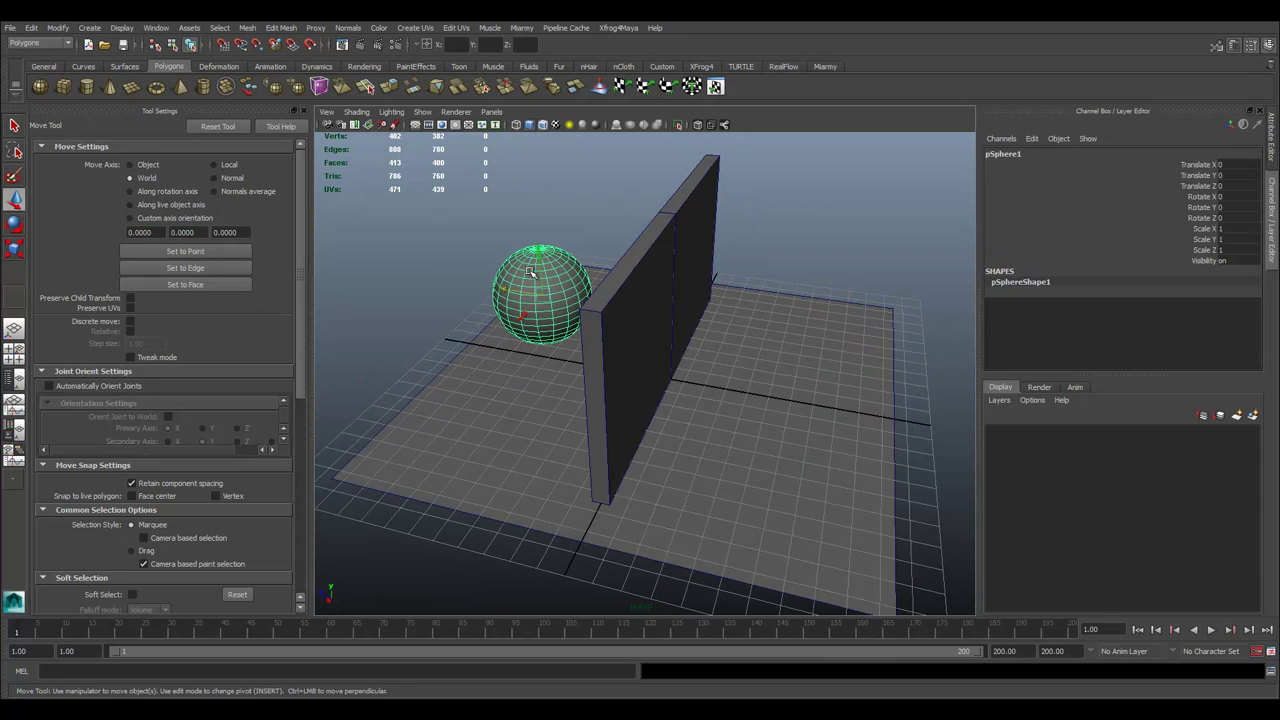
left_click_drag(530, 272, 620, 366, "alt")
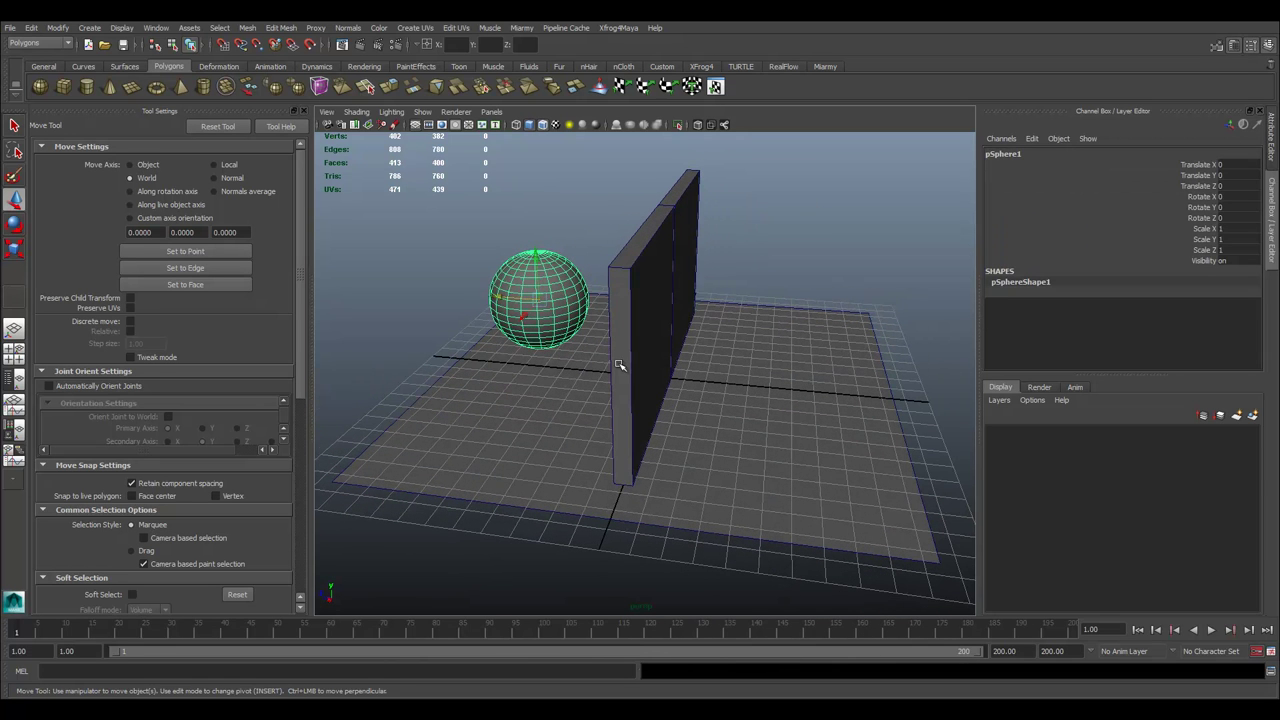
key("s")
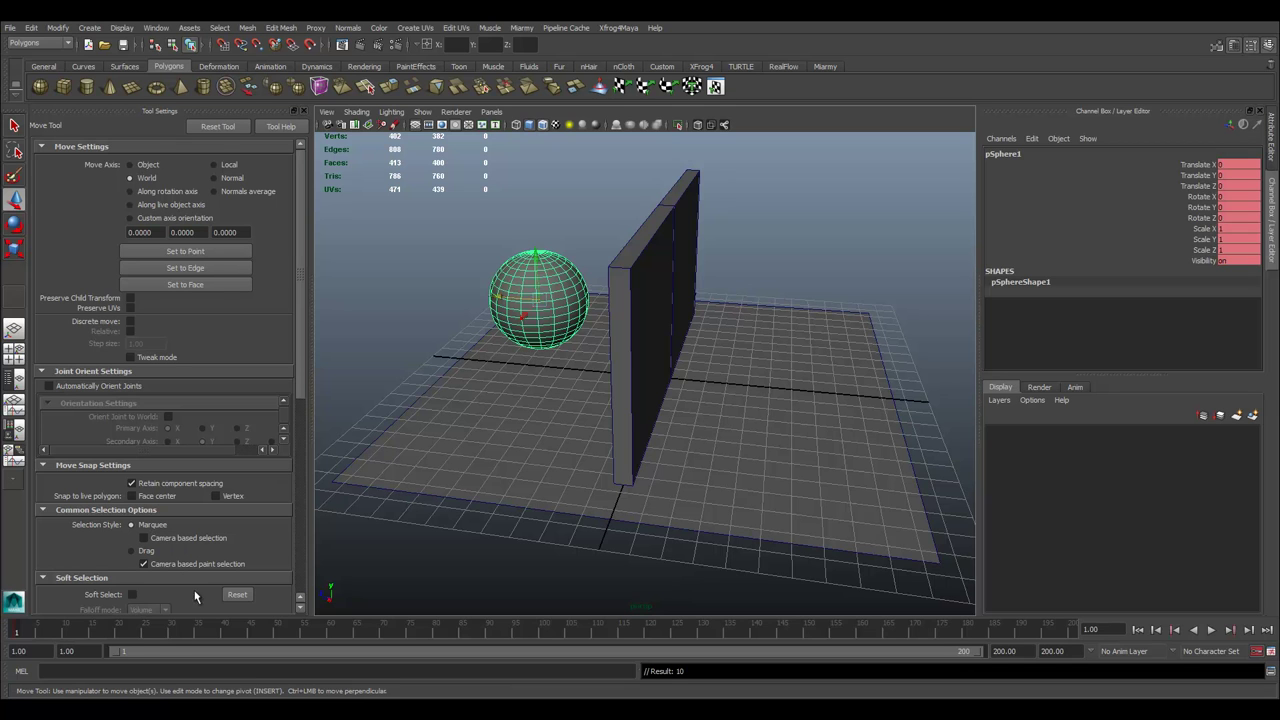
- At frame 50 move the sphere through the wall, then return to frame 25
left_click_drag(225, 631, 278, 638)
mouse_move(530, 294)
left_mouse_down()
mouse_move(776, 340)
mouse_move(742, 368)
mouse_move(633, 376)
left_mouse_up()
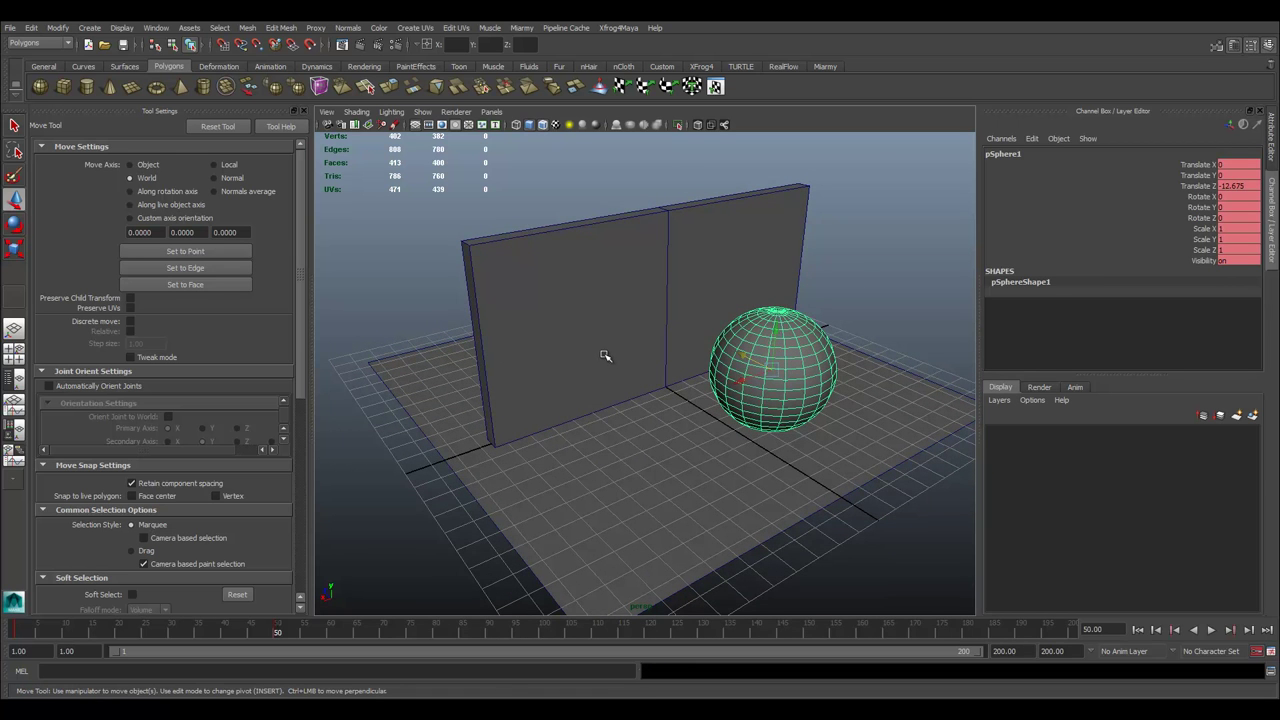
left_click(684, 280)
mouse_move(258, 638)
left_mouse_down()
mouse_move(6, 643)
mouse_move(157, 640)
left_mouse_up()
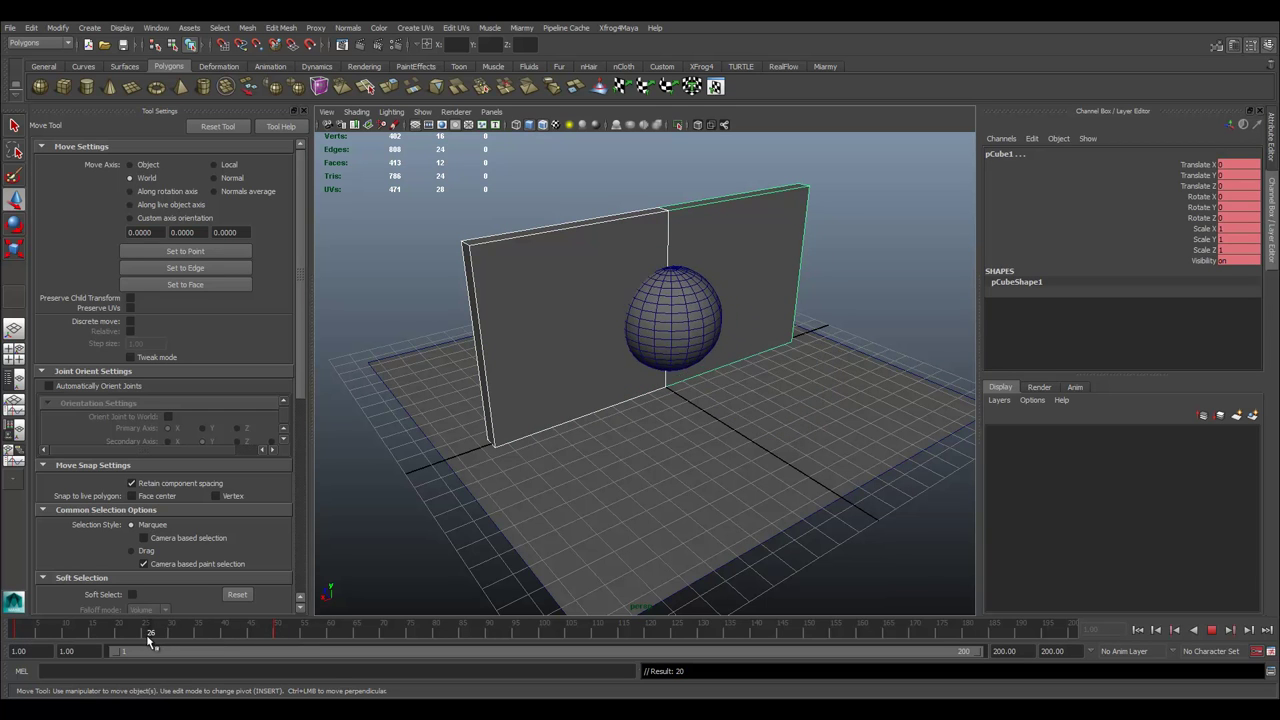
left_click_drag(157, 640, 145, 640)
- Slide the right wall panel open to the right and play back to check it
key("f")
left_click(795, 227)
left_click_drag(795, 227, 717, 270, "alt")
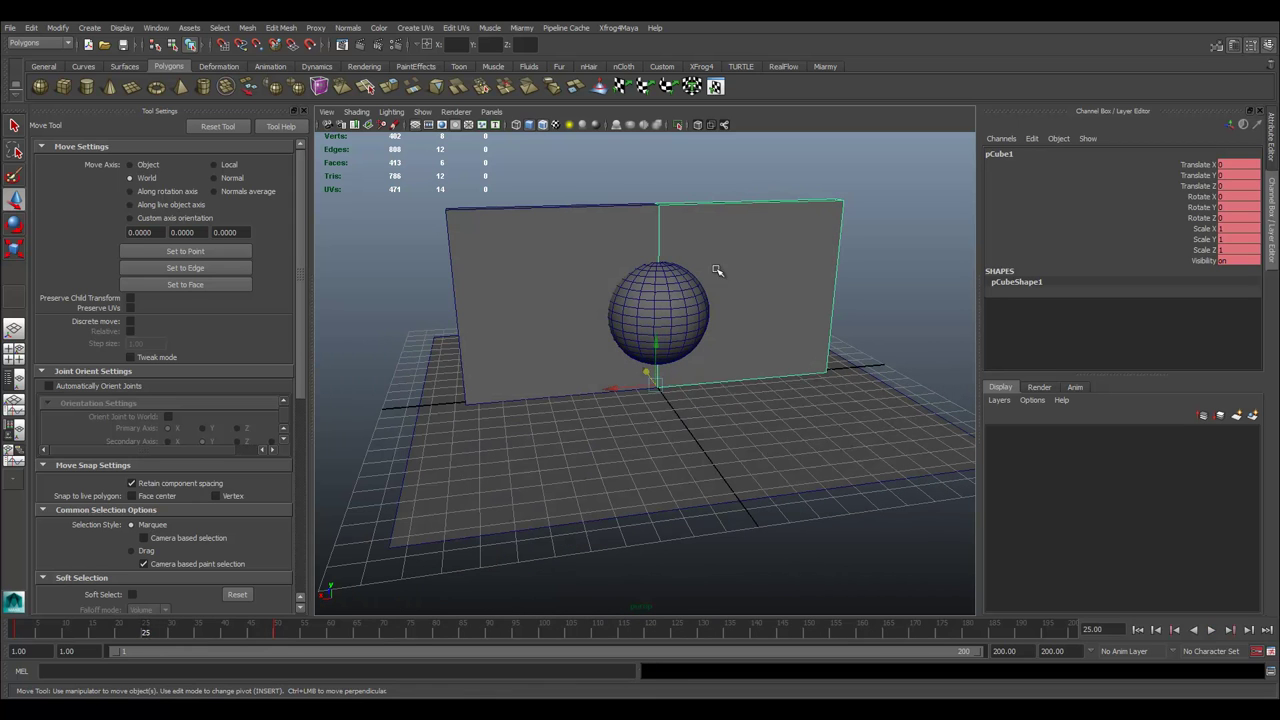
mouse_move(615, 393)
left_mouse_down()
mouse_move(664, 386)
mouse_move(551, 393)
left_mouse_up()
left_click(558, 372)
left_click_drag(578, 450, 657, 423, "alt")
left_click(734, 269)
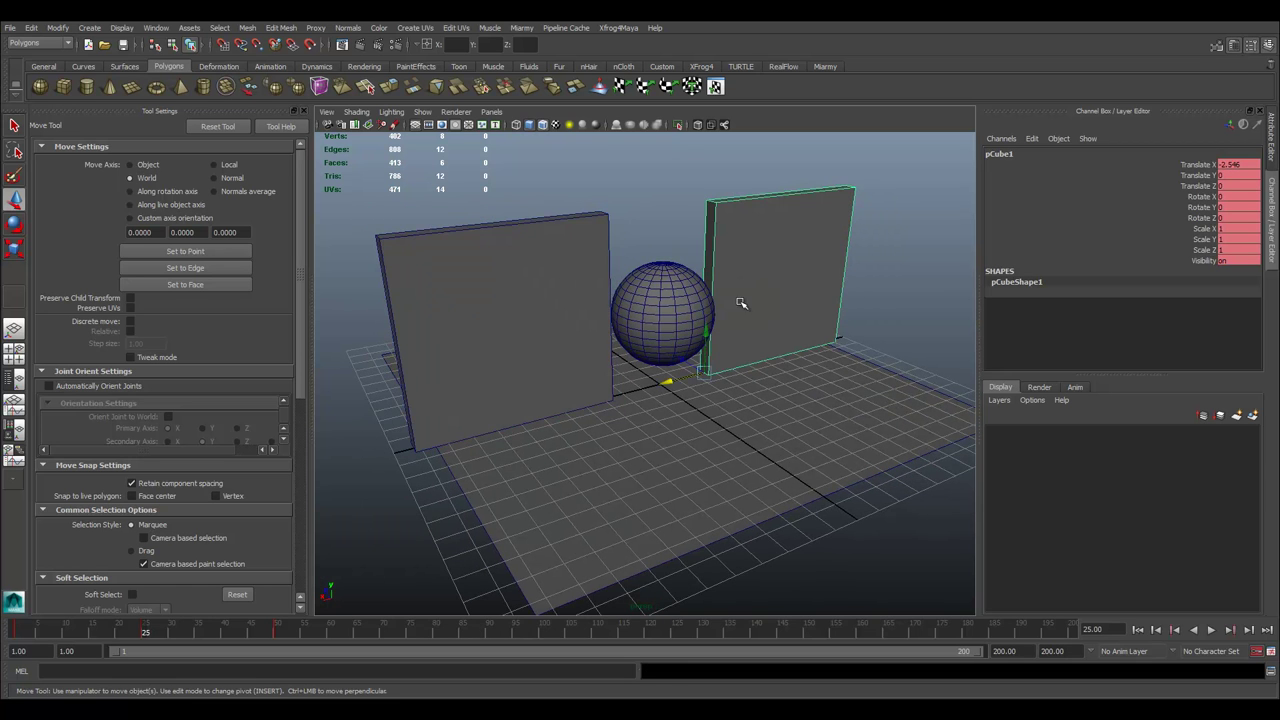
left_click_drag(742, 302, 703, 387, "alt")
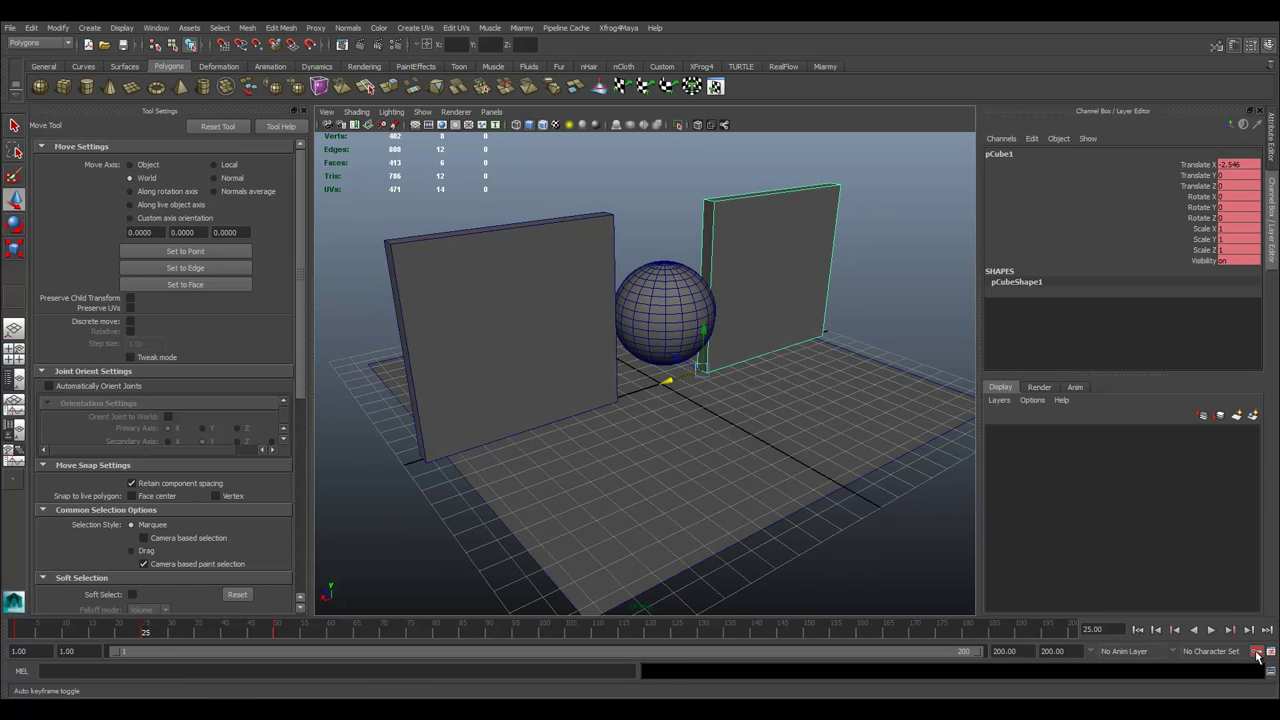
left_click(1211, 629)
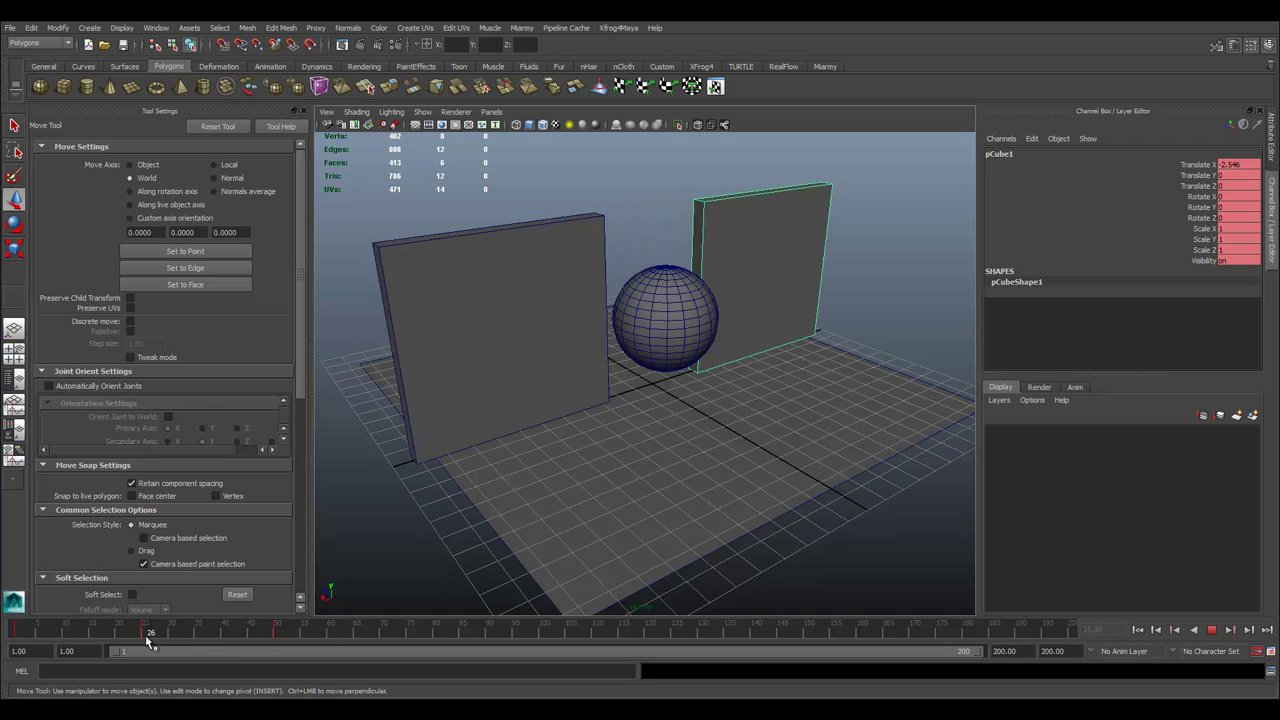
mouse_move(253, 638)
left_mouse_down()
mouse_move(311, 652)
mouse_move(227, 652)
mouse_move(309, 652)
mouse_move(296, 652)
left_mouse_up()
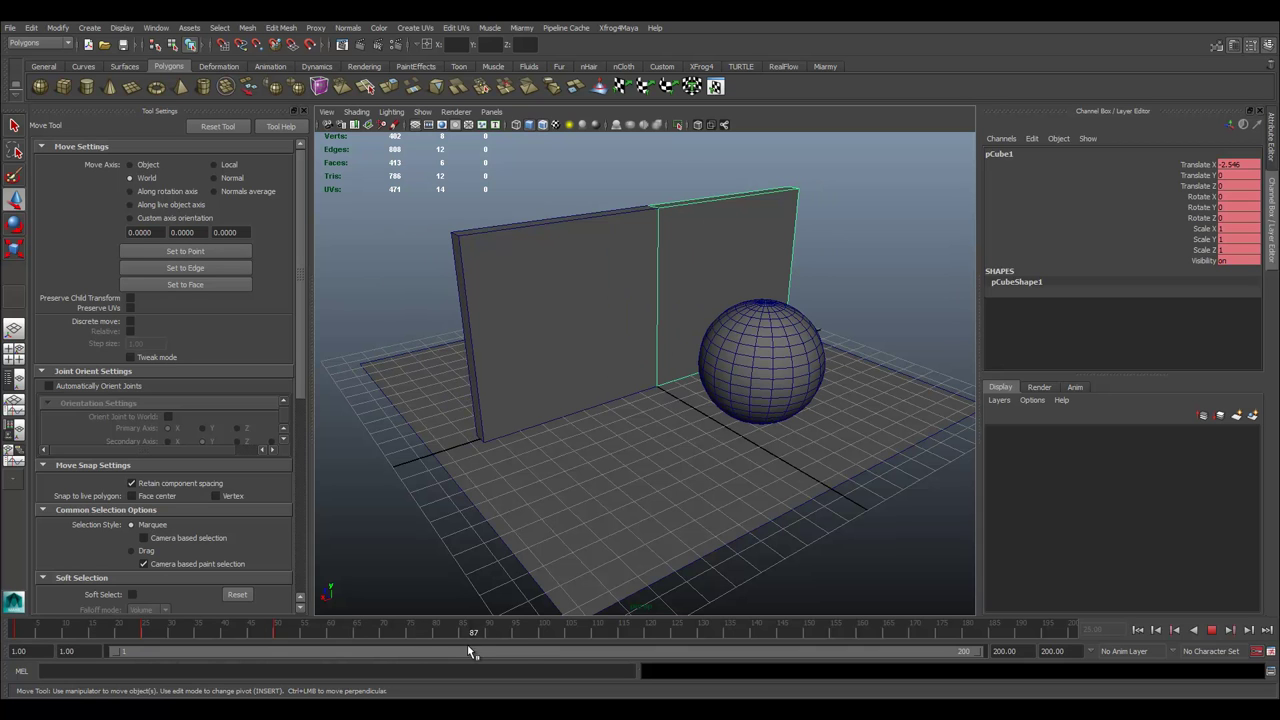
- Set the sphere's Translate Z to 0 and play the animation
left_click_drag(546, 228, 871, 425)
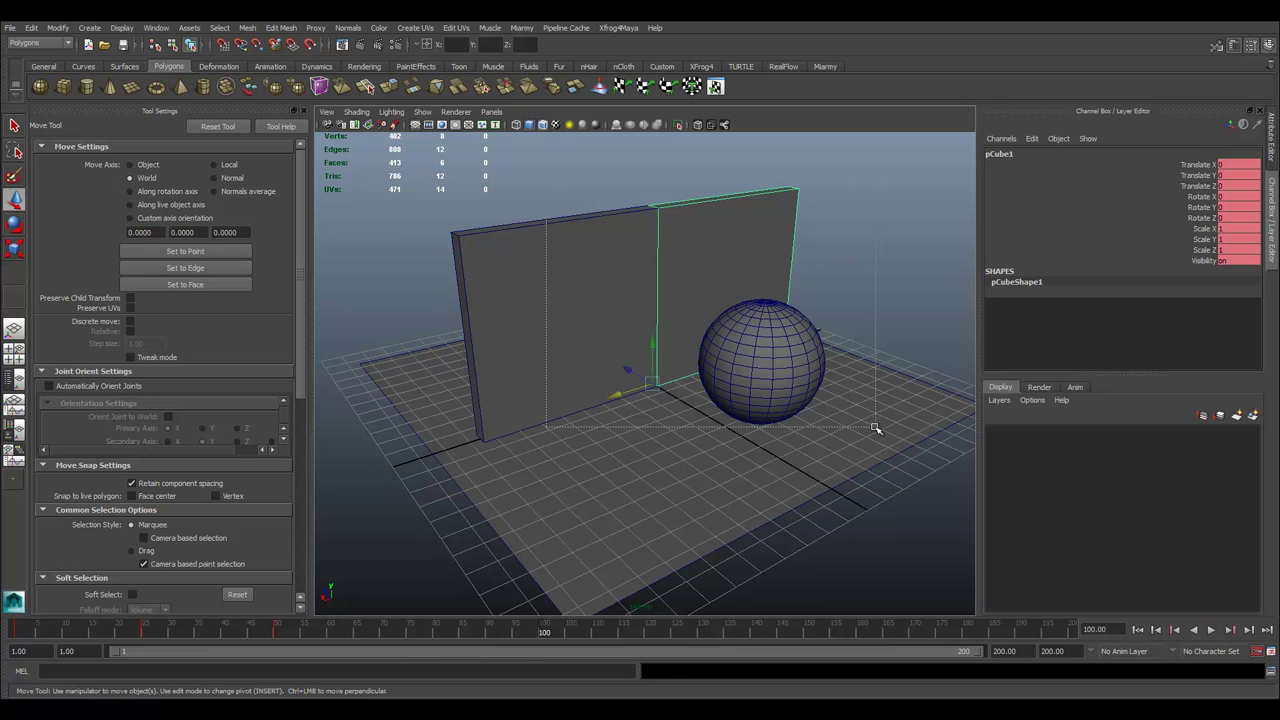
left_click(777, 344)
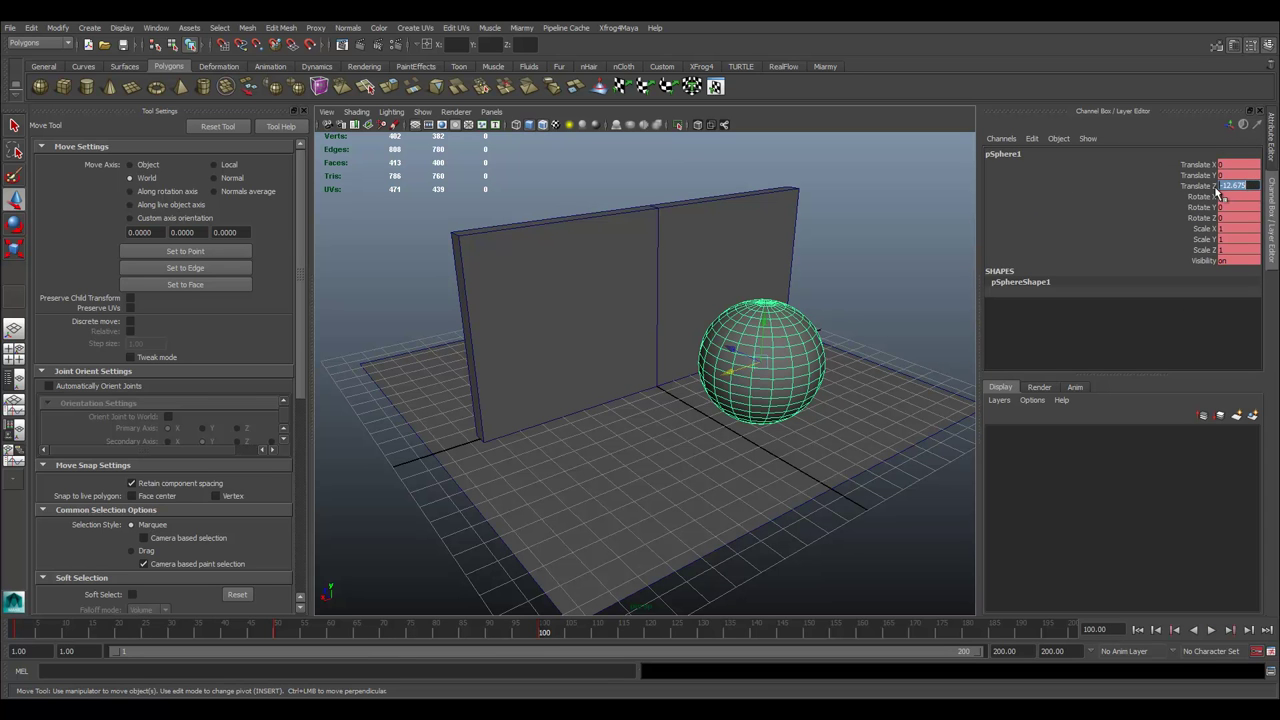
type("0")
key("Return")
left_click_drag(839, 276, 763, 357, "alt")
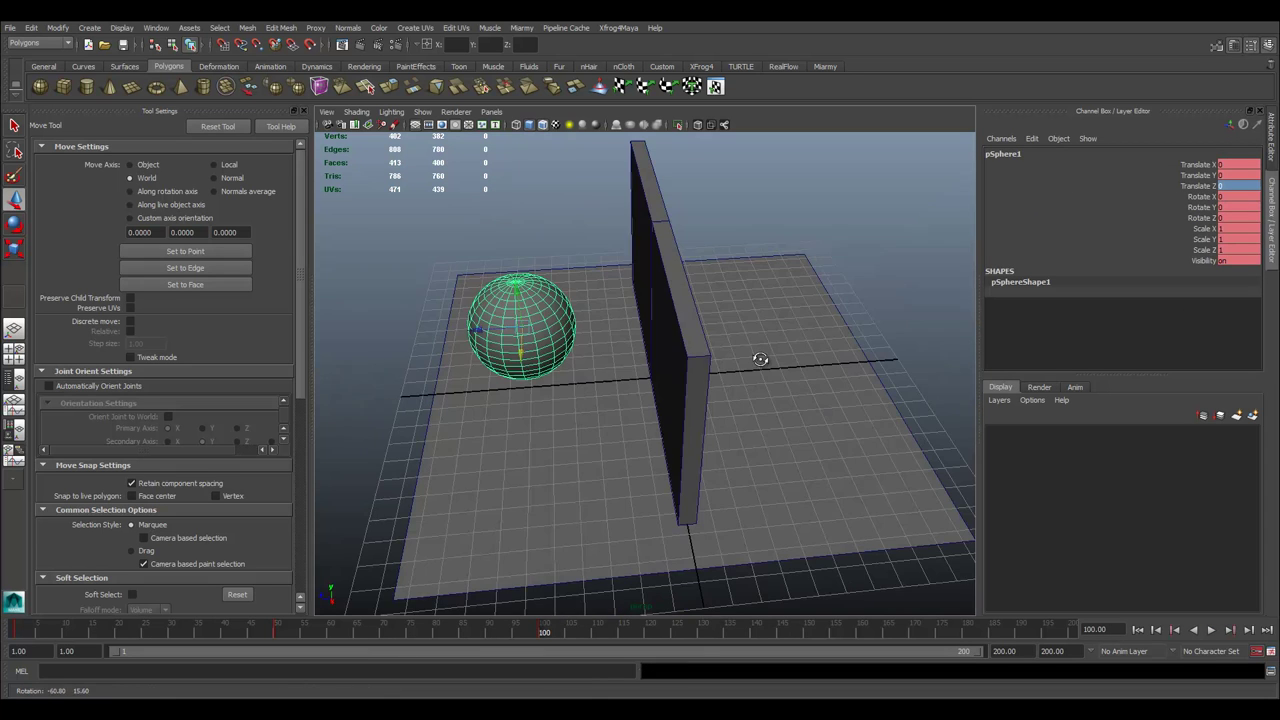
mouse_move(666, 351)
left_mouse_down("alt")
mouse_move(594, 343)
mouse_move(657, 412)
left_mouse_up("alt")
key("alt+v")
- Rotate the right and left wall panels open around their vertical axes
left_click(750, 291)
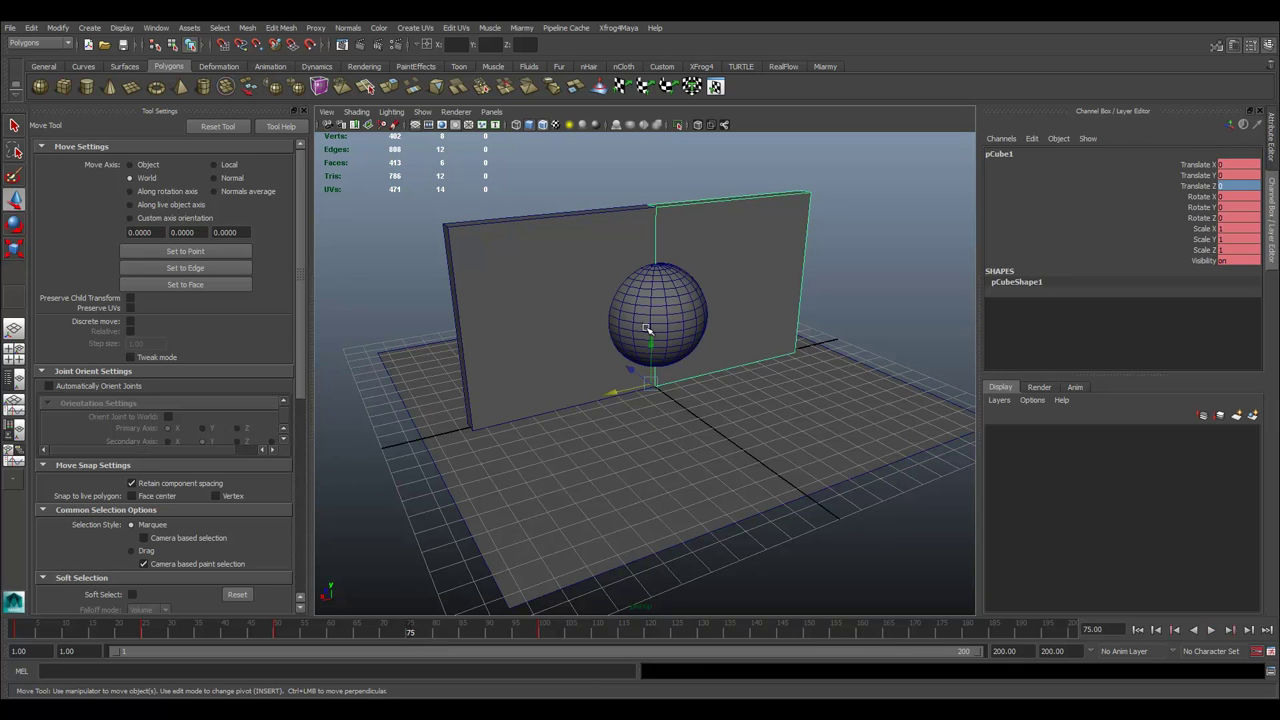
key("e")
mouse_move(640, 408)
left_mouse_down()
mouse_move(575, 410)
mouse_move(670, 383)
left_mouse_up()
key("w")
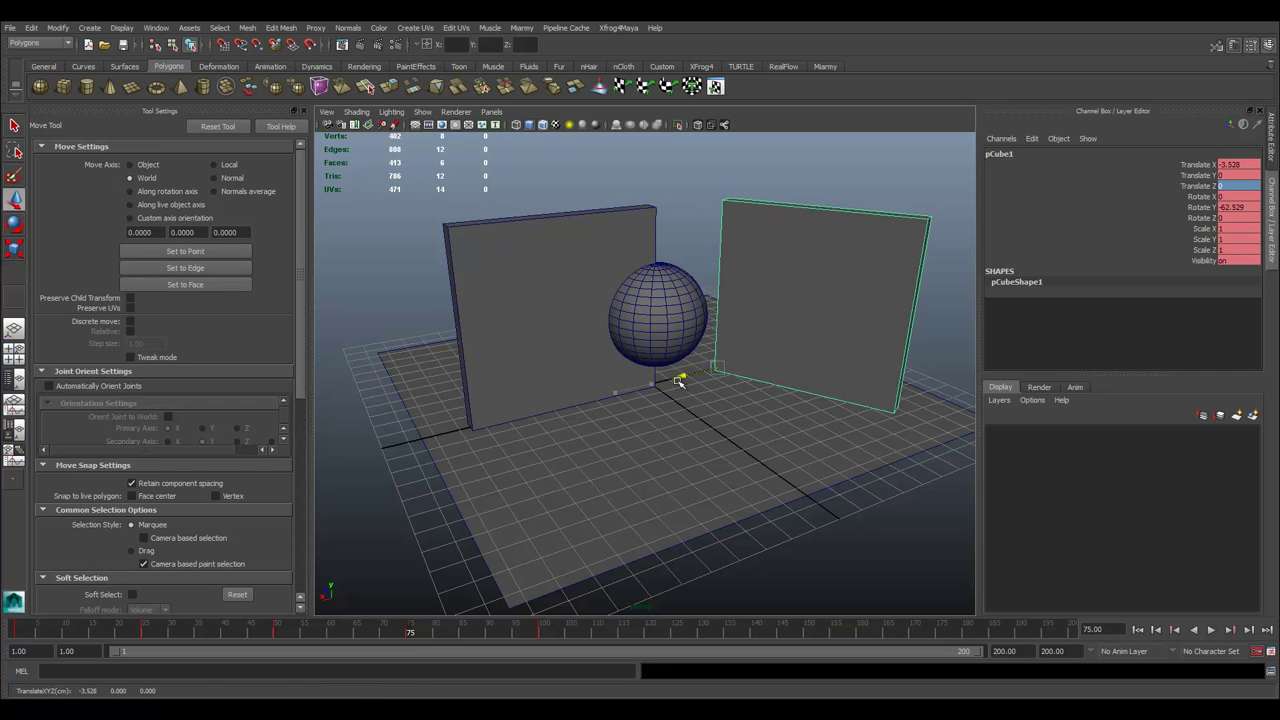
left_click(580, 357)
key("e")
mouse_move(620, 411)
left_mouse_down()
mouse_move(660, 405)
mouse_move(569, 414)
mouse_move(508, 477)
left_mouse_up()
key("w")
left_click(853, 311)
left_click(553, 337)
left_click(764, 308)
- Set the playback end to frame 100 and review the animation near frame 97
key("alt+v")
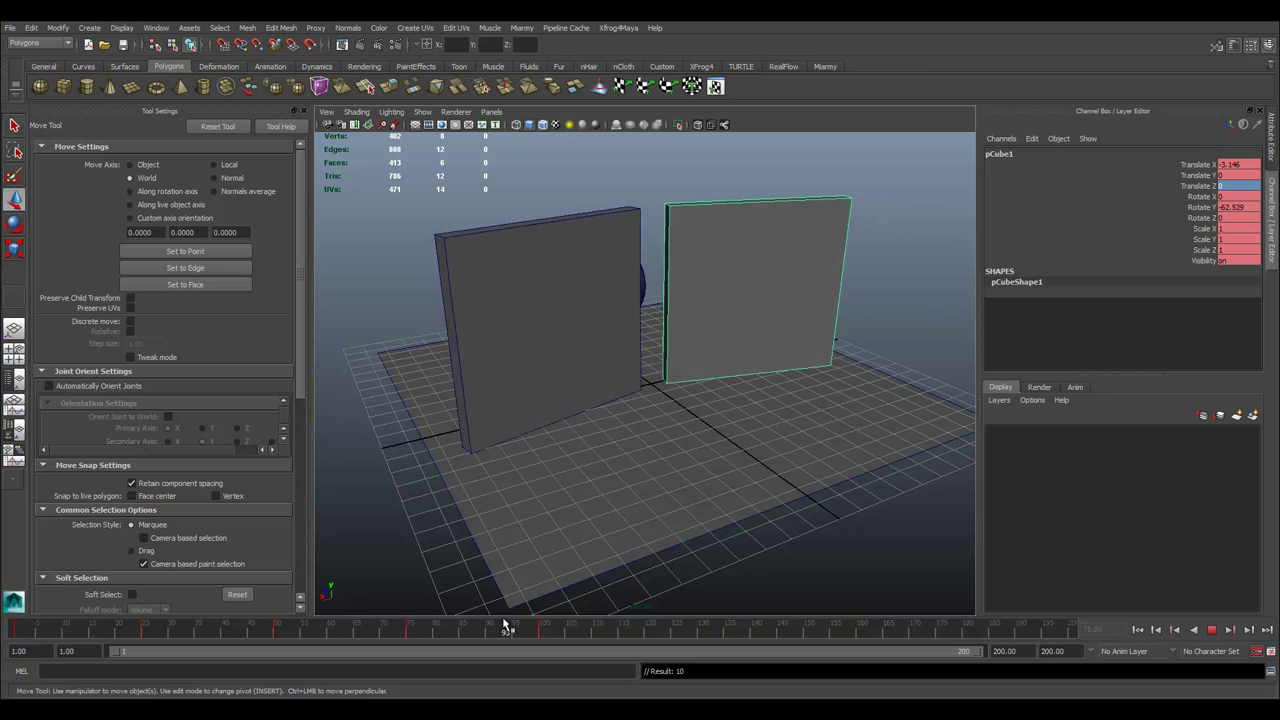
left_click(545, 628)
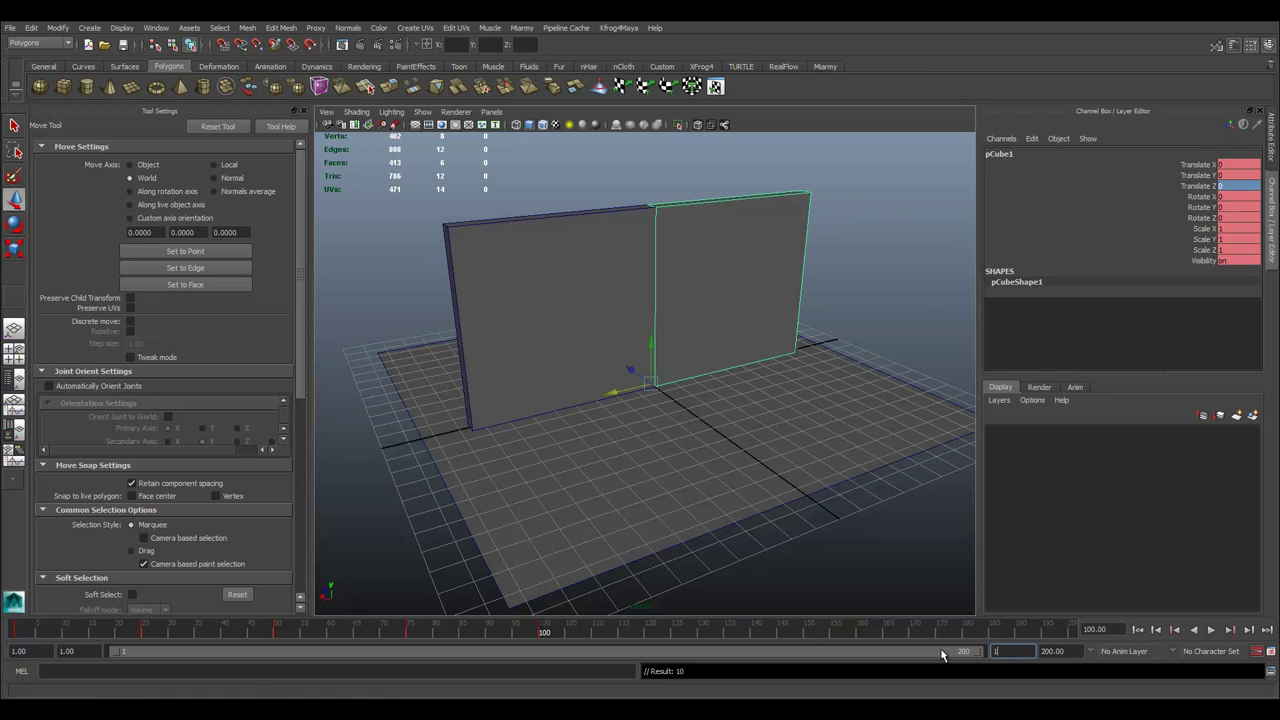
type("00")
key("Return")
left_click_drag(850, 632, 1036, 632)
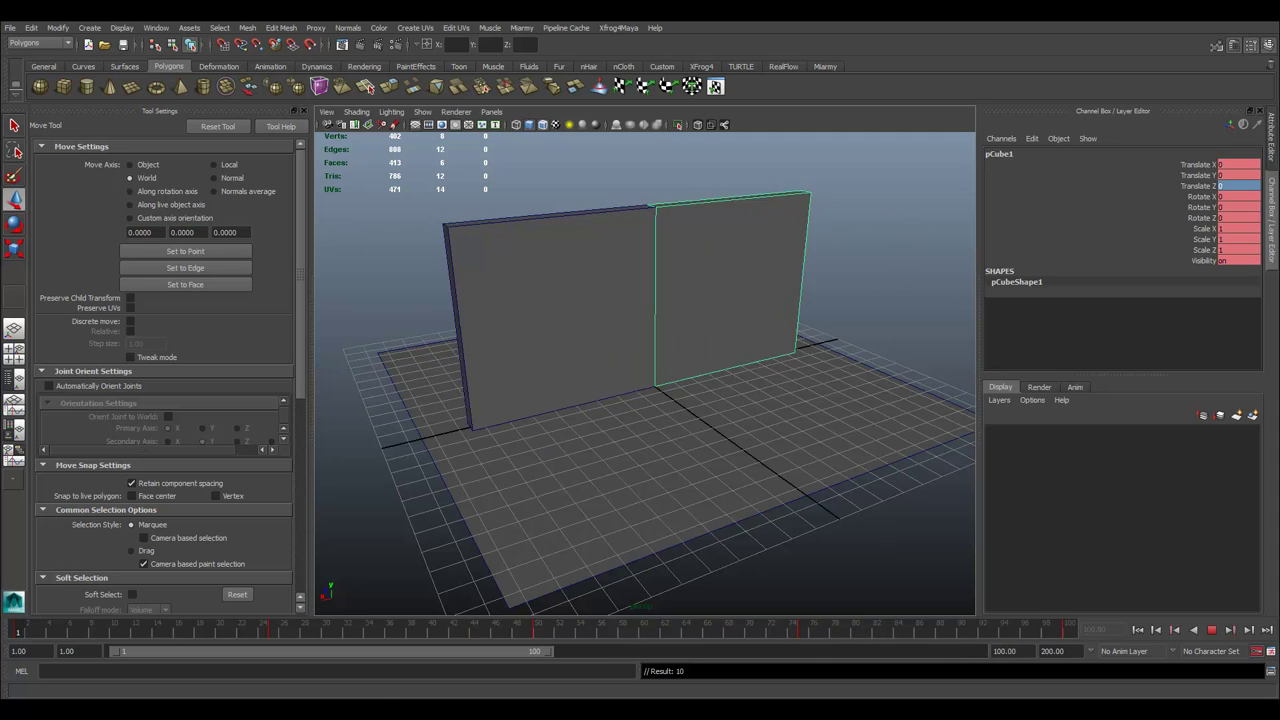
mouse_move(760, 400)
left_mouse_down("alt")
mouse_move(723, 408)
mouse_move(837, 409)
left_mouse_up("alt")
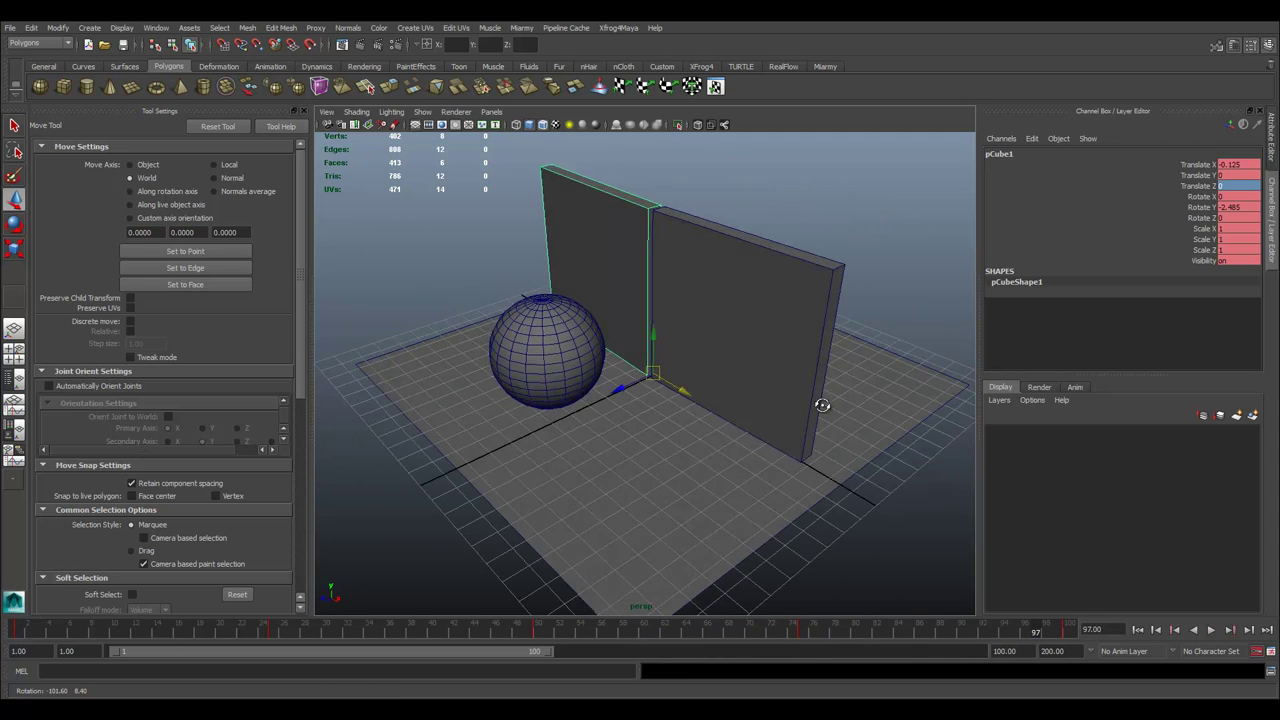
left_click(575, 345)
mouse_move(606, 423)
left_mouse_down("alt")
mouse_move(634, 430)
mouse_move(717, 407)
left_mouse_up("alt")
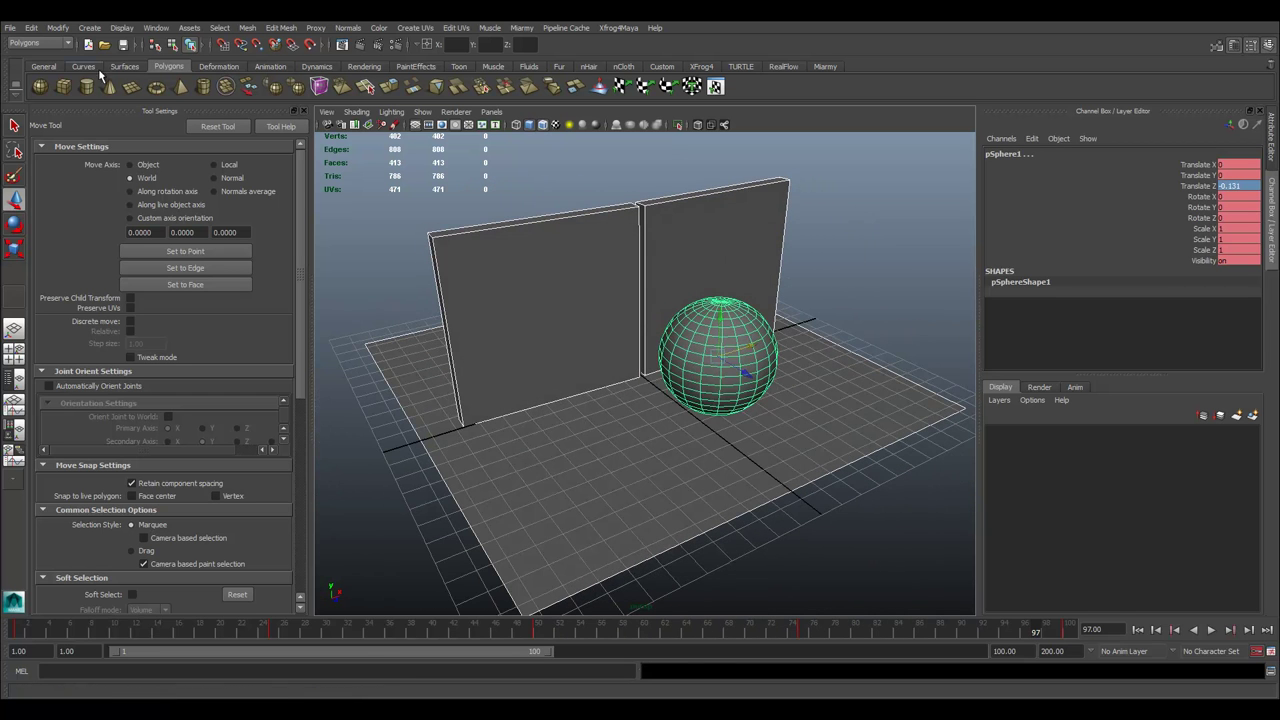
- Bake the animation into keys on every frame with Edit > Keys > Bake Simulation
left_click(37, 28)
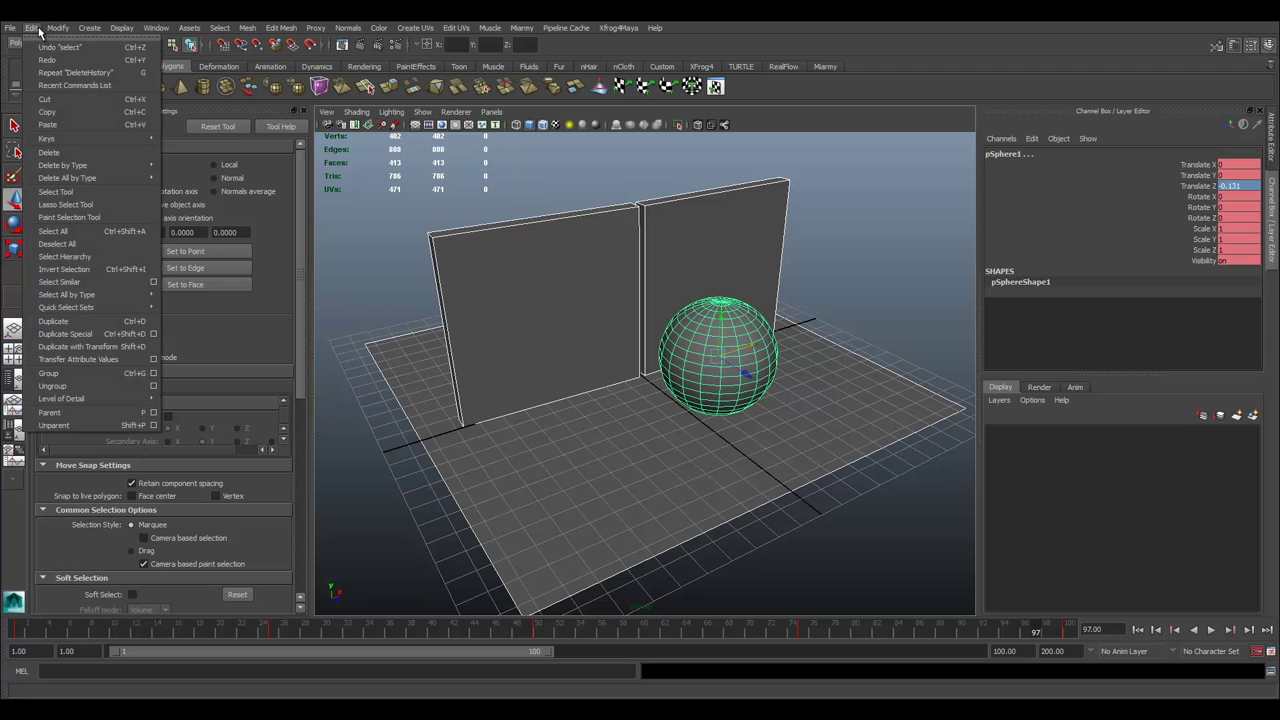
mouse_move(47, 138)
left_click(215, 225)
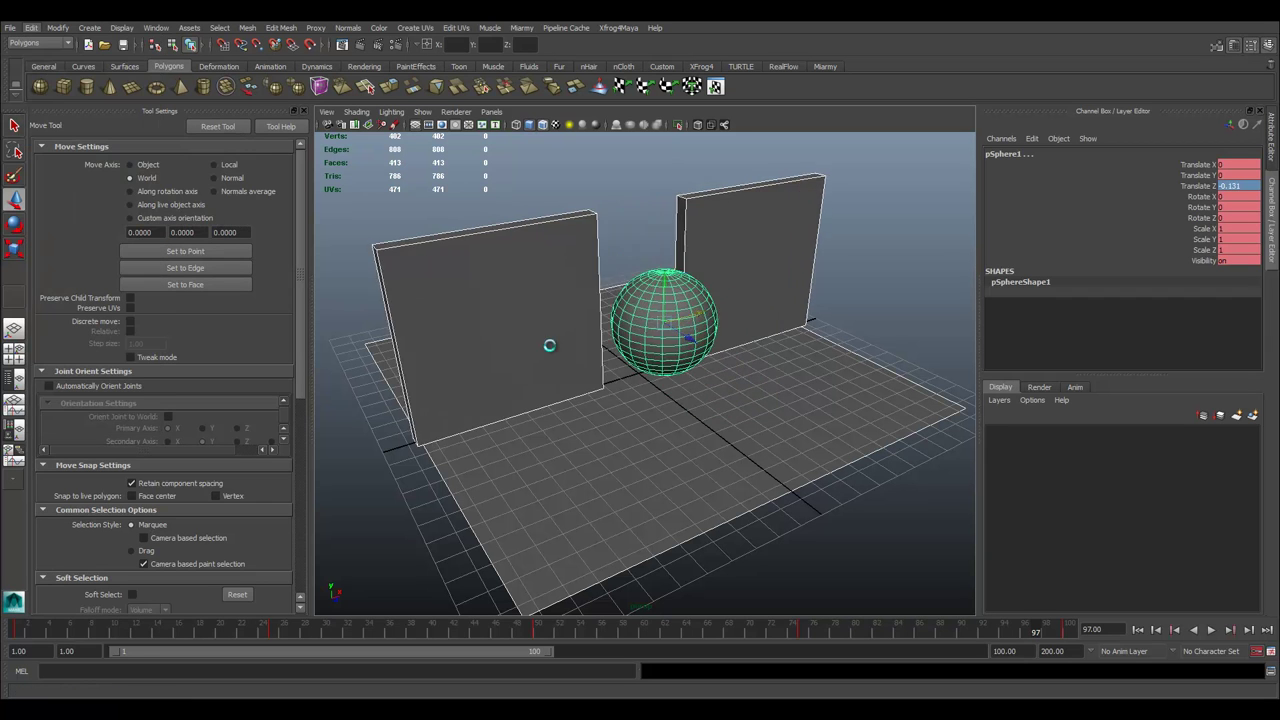
left_click(932, 544)
left_click(738, 368)
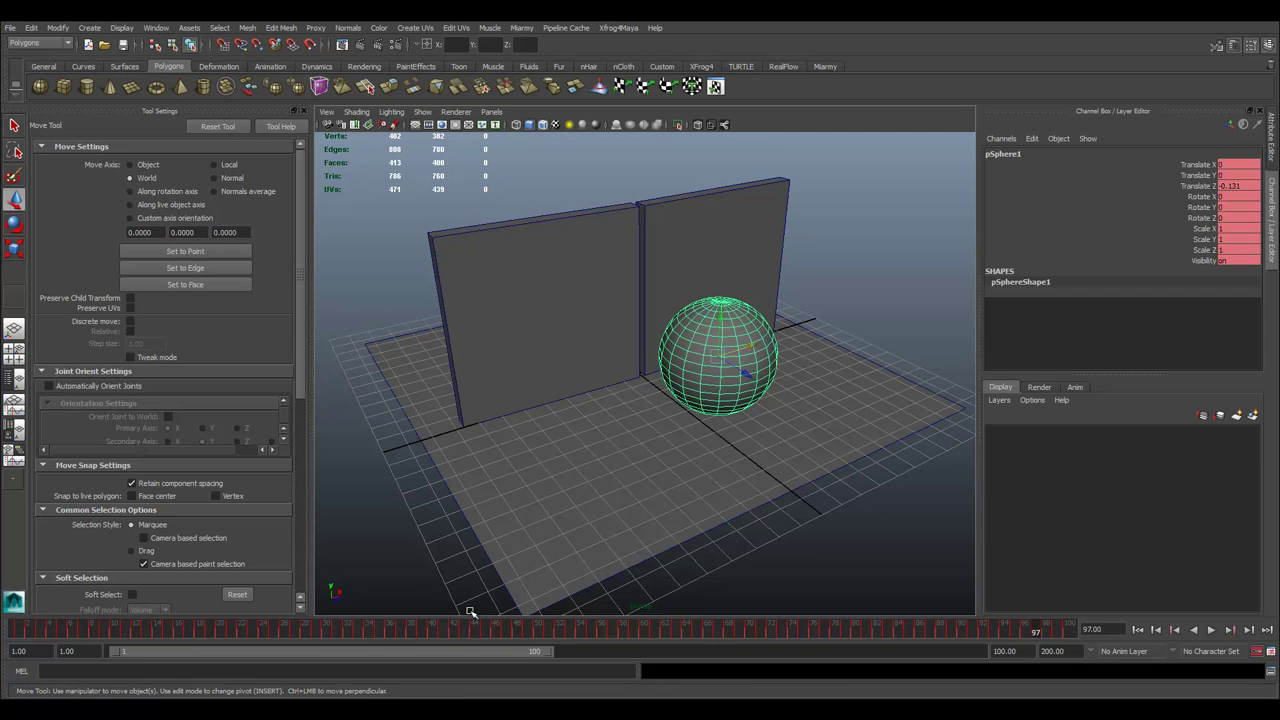
key("ctrl+z")
left_click(680, 360)
left_click(597, 270)
left_click(718, 350)
- Undo the bake, play the animation through, and bring up Save As for the scene
key("ctrl+z")
key("ctrl+z")
left_click(716, 334)
left_click(572, 313)
key("ctrl+z")
key("alt+v")
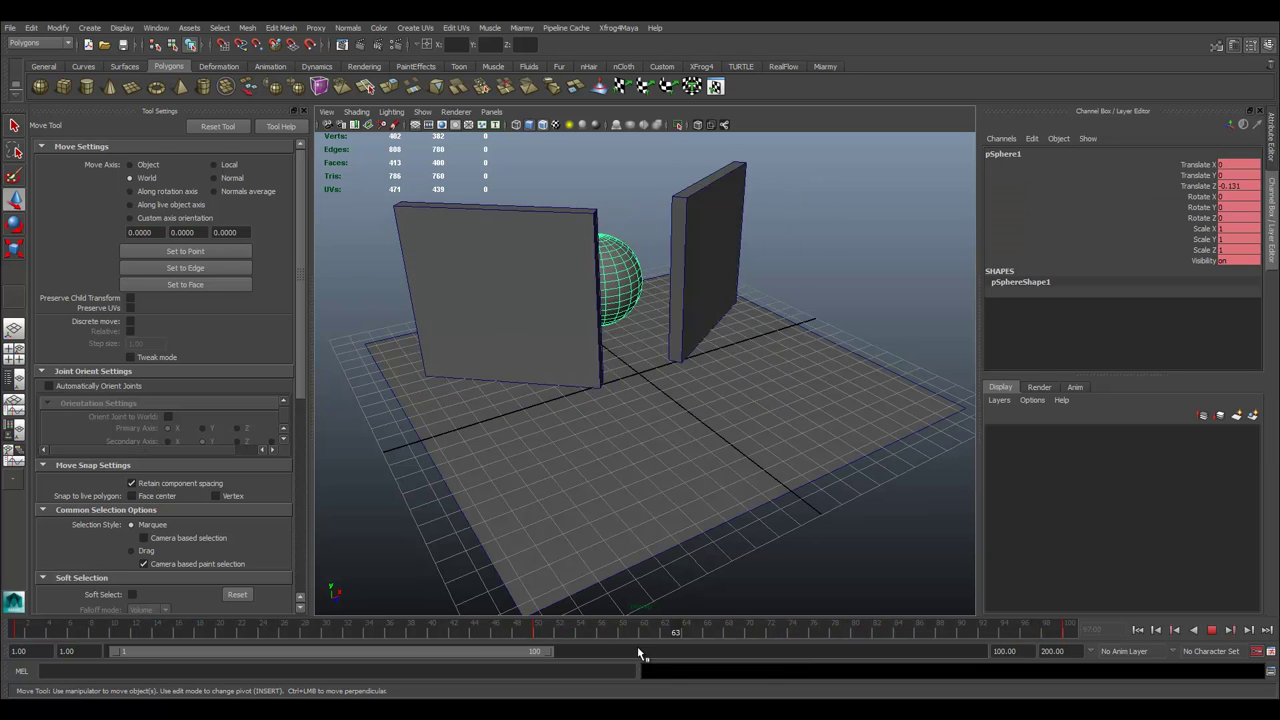
key("alt+v")
left_click(839, 279)
key("ctrl+shift+s")
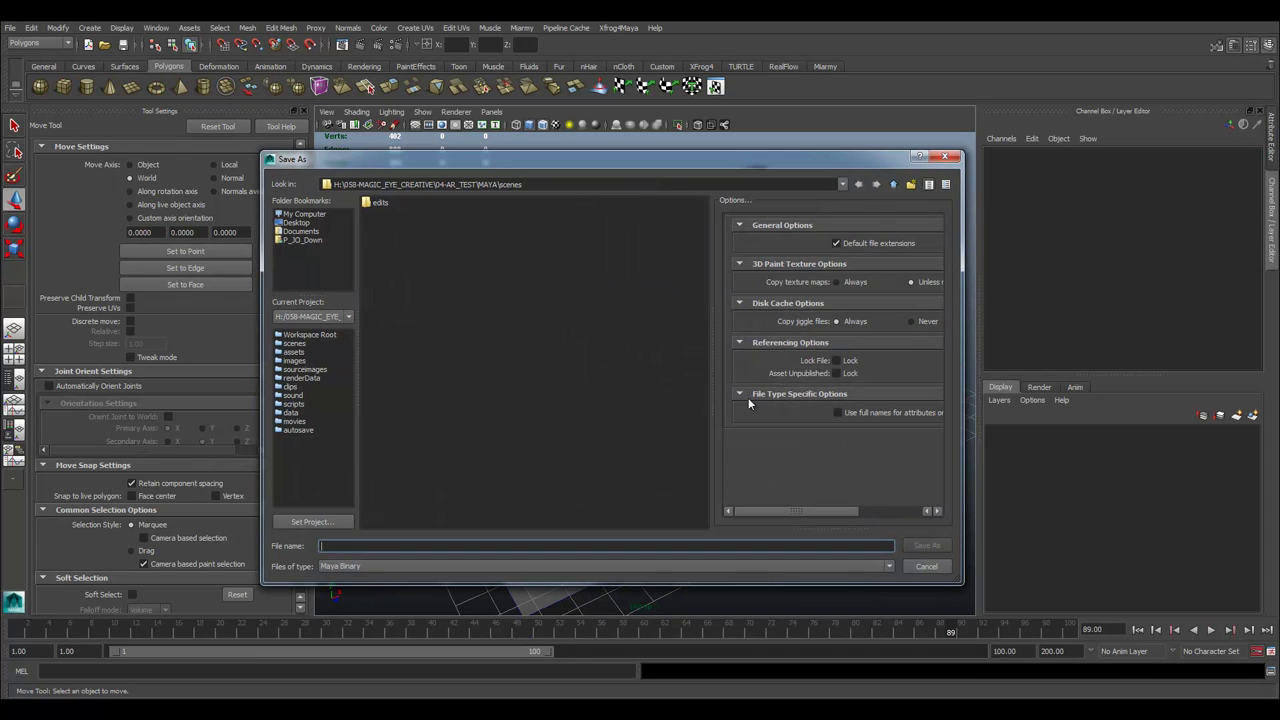
- Save the scene as 1_MODEL_NON_BAEK.mb
type("MODEL_")
type("NON_BAEK_")
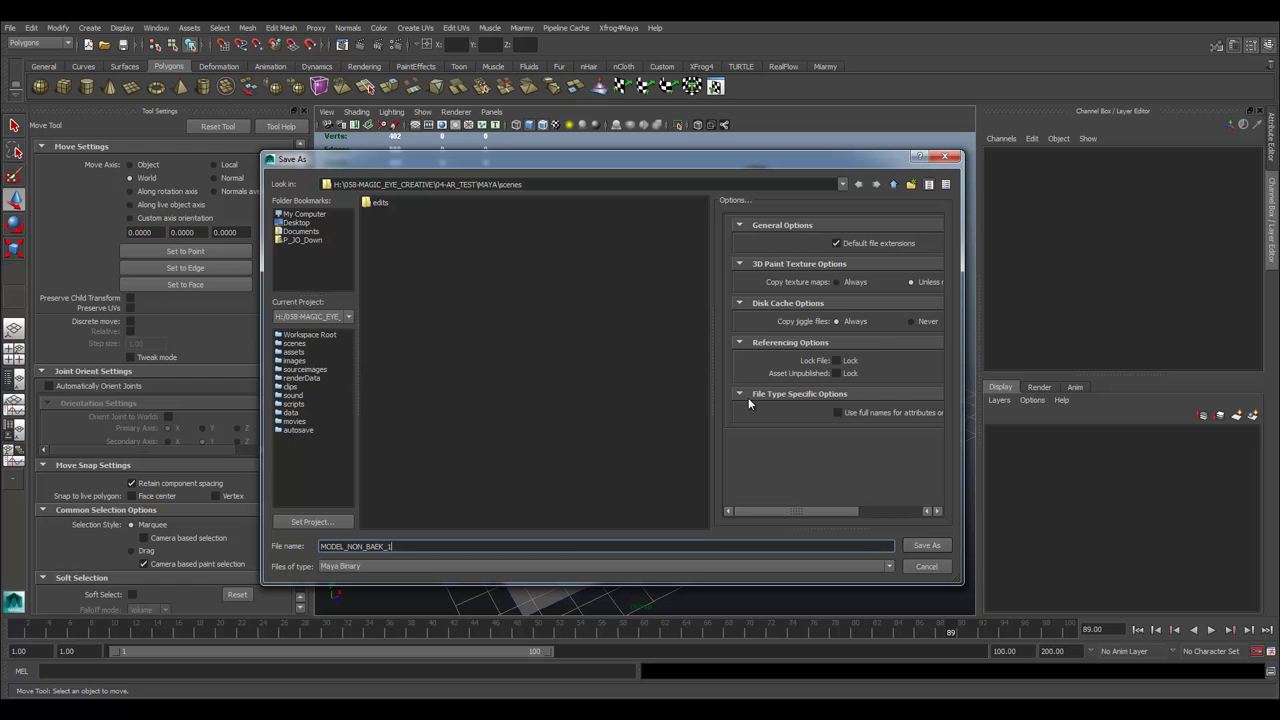
key("ctrl+a")
key("End")
key("BackSpace")
key("BackSpace")
key("Home")
type("1_")
key("Return")
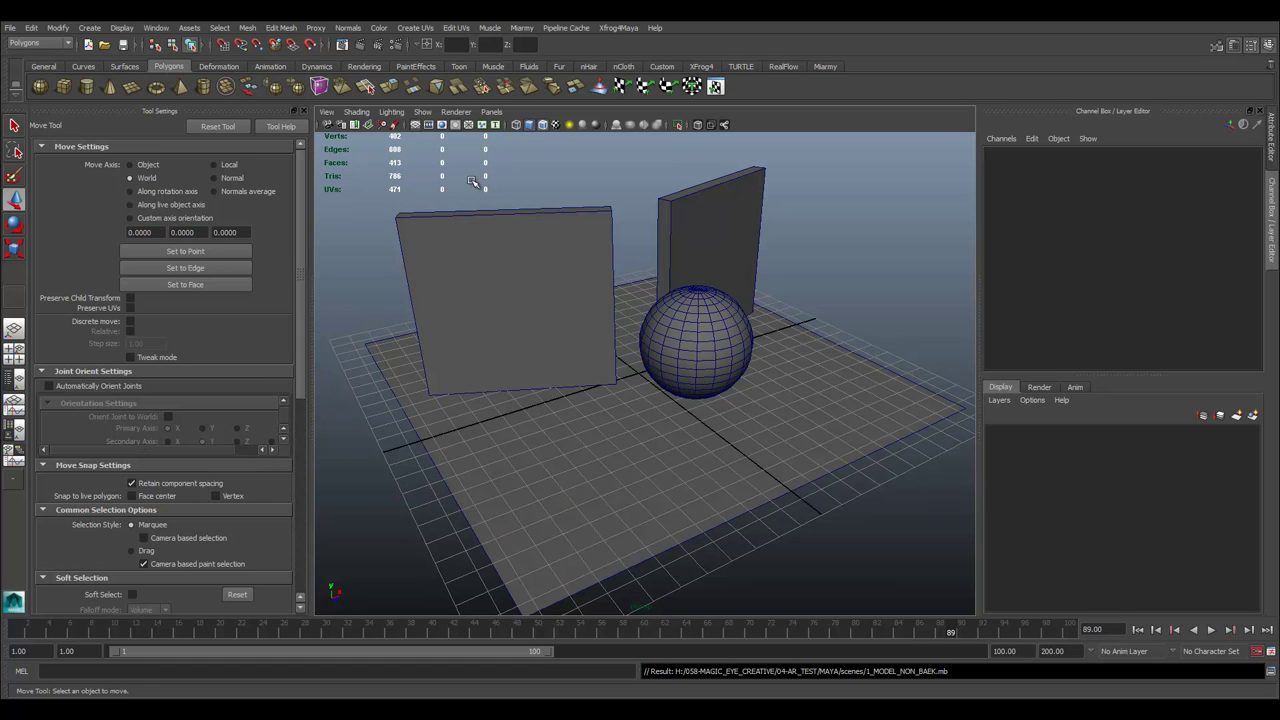
- Save a second copy named 1_MODEL_BAEK.mb, then select the sphere
key("ctrl+shift+s")
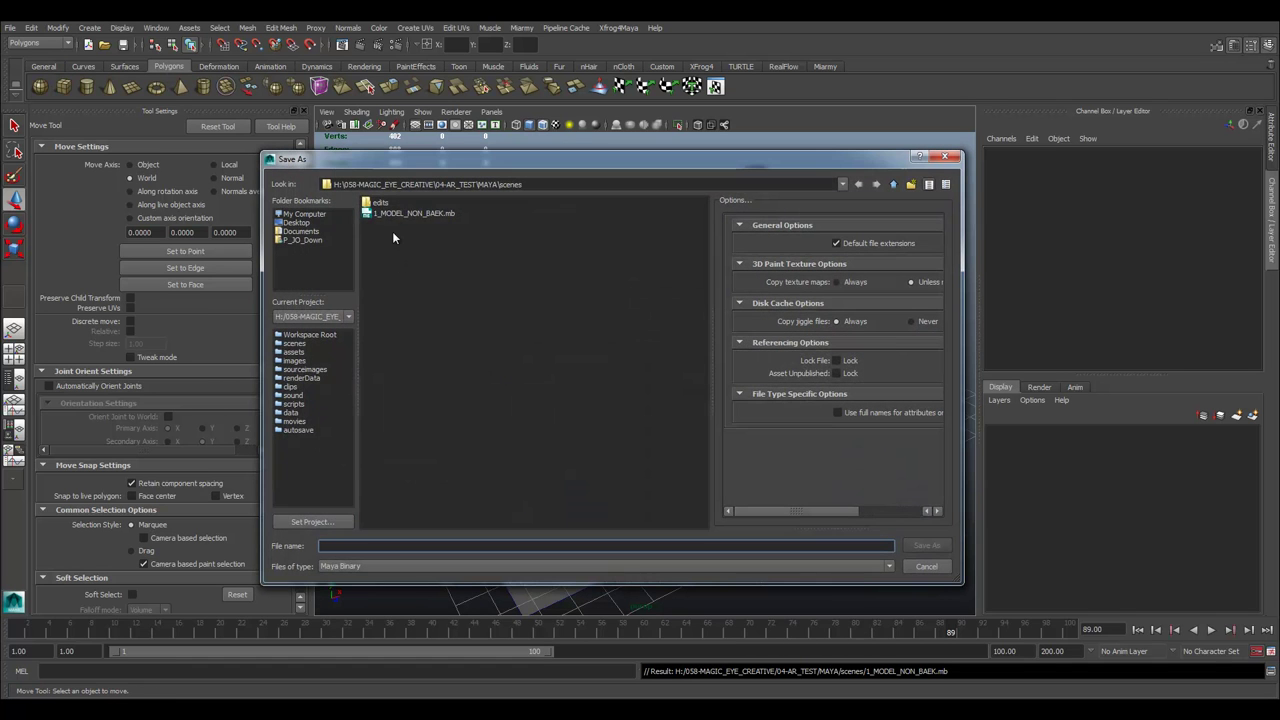
left_click(399, 215)
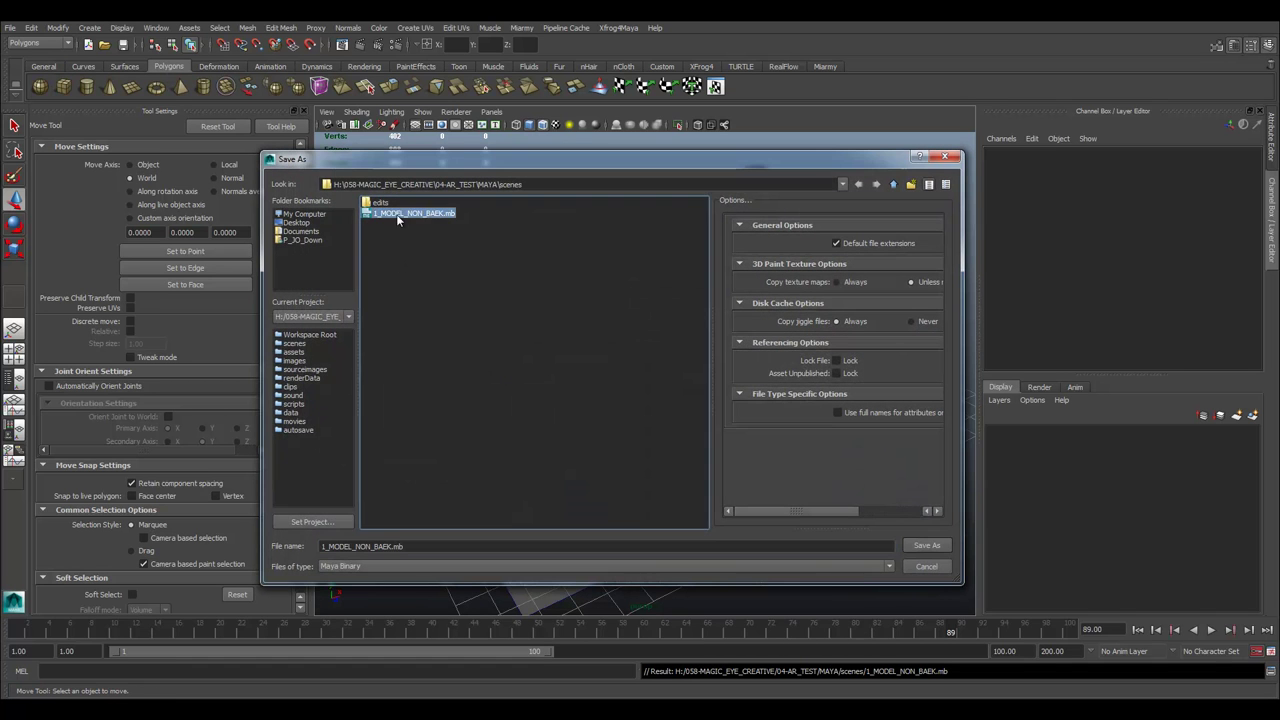
left_click(467, 557)
key("Left")
key("Left")
key("Left")
key("BackSpace")
key("BackSpace")
key("BackSpace")
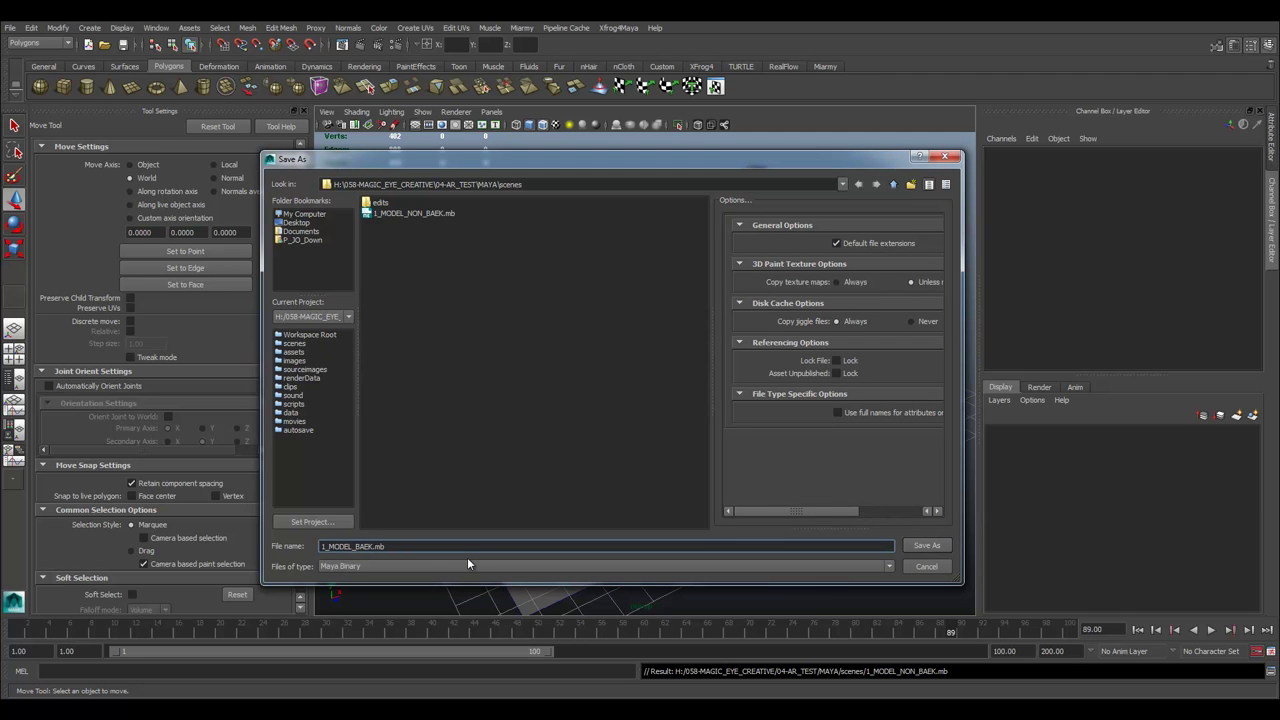
key("Return")
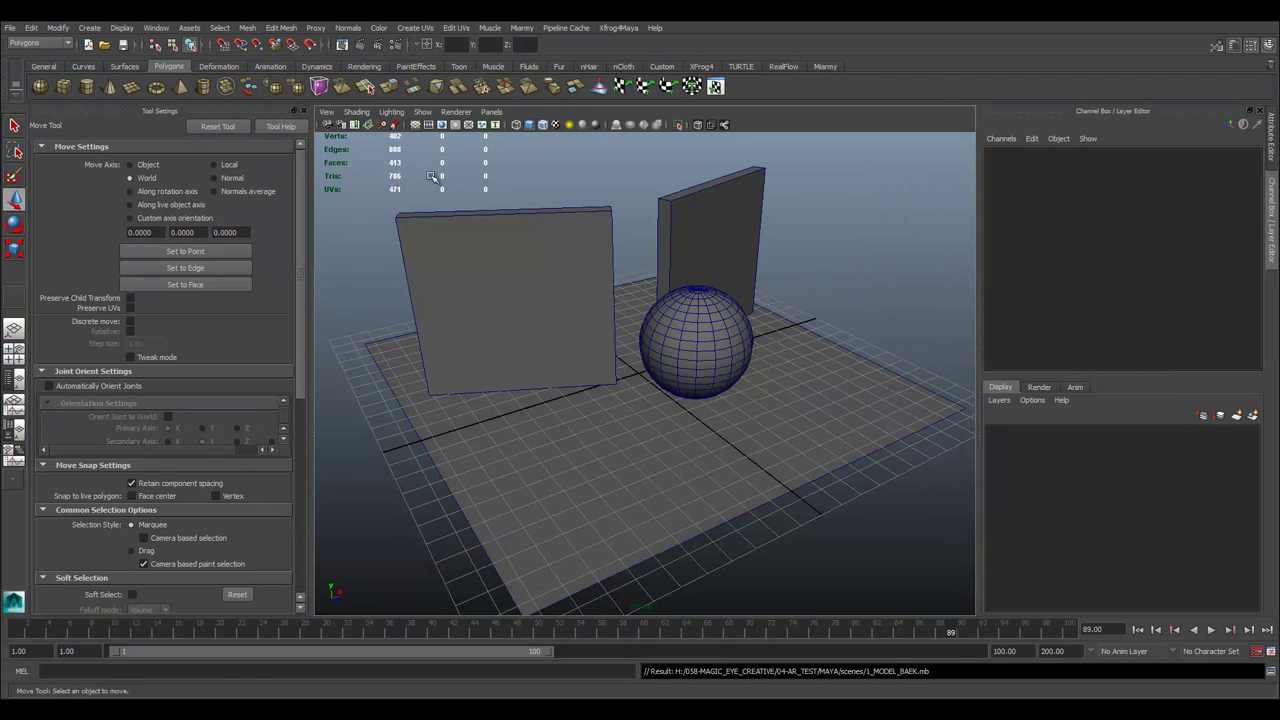
left_click_drag(706, 390, 903, 550)
- Bake the animation with Edit > Keys > Bake Simulation, play it through, save, and return to Unity
left_click(27, 28)
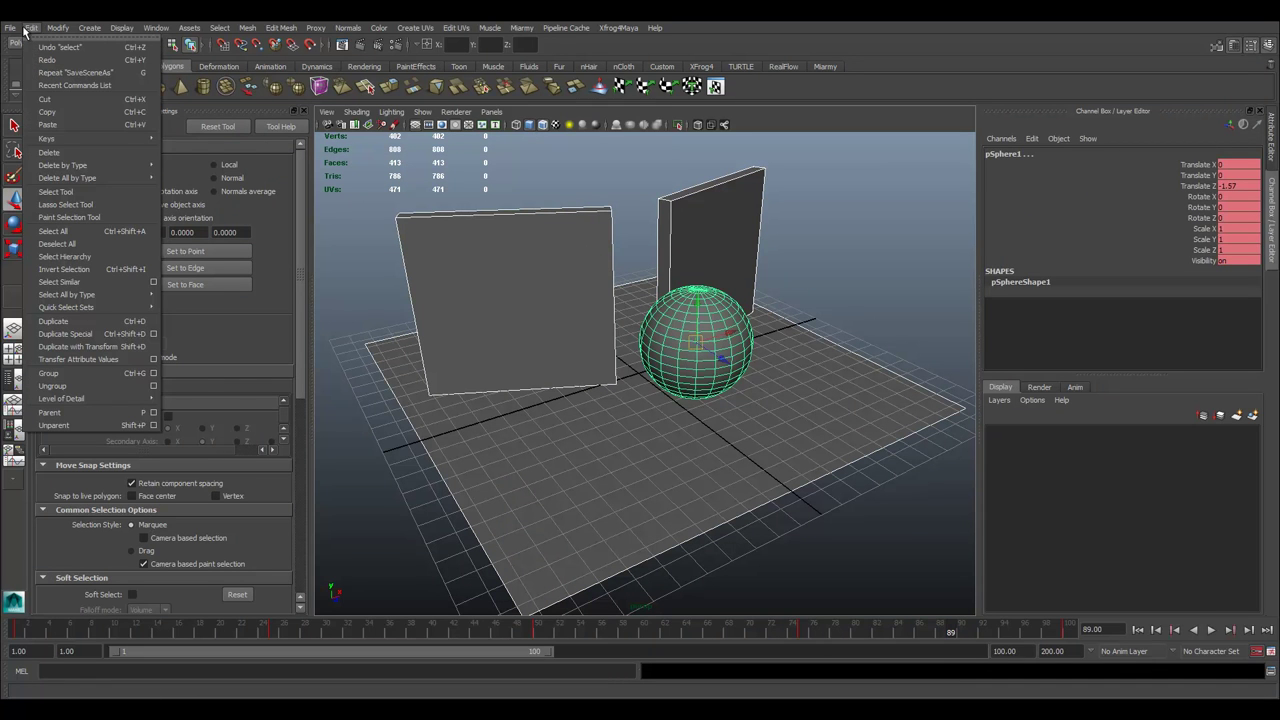
mouse_move(60, 138)
left_click(205, 223)
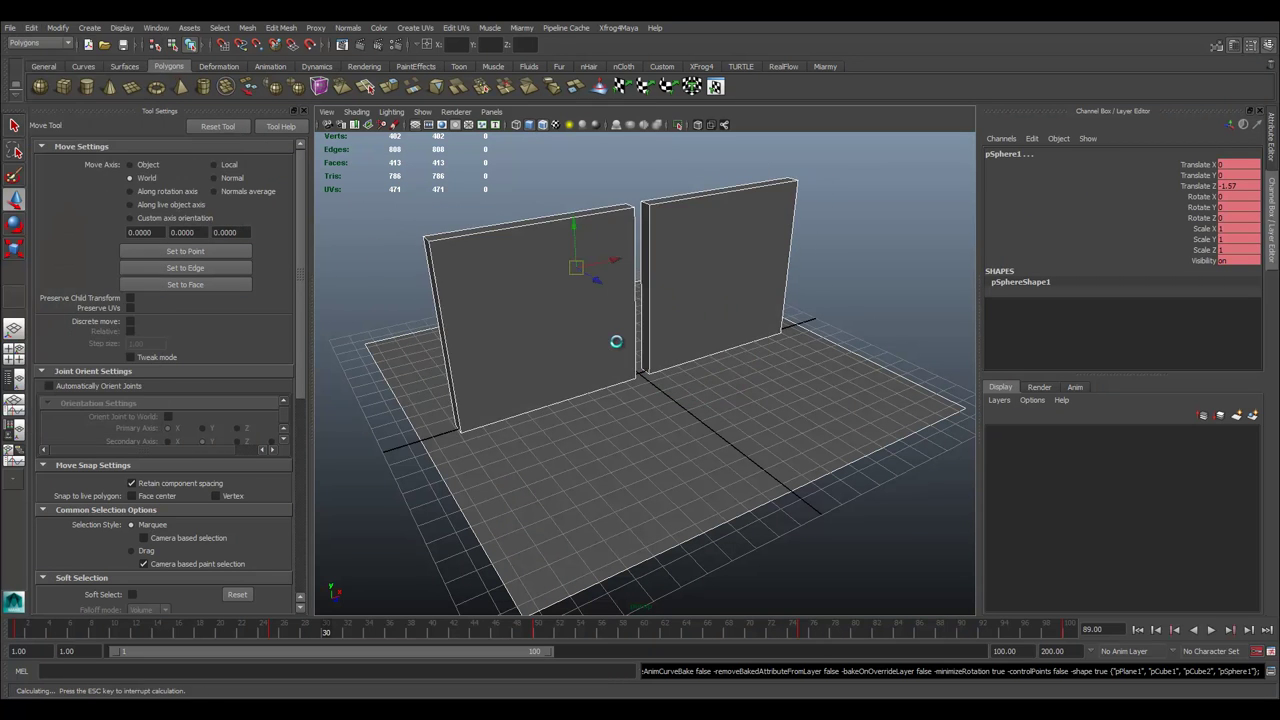
left_click(378, 550)
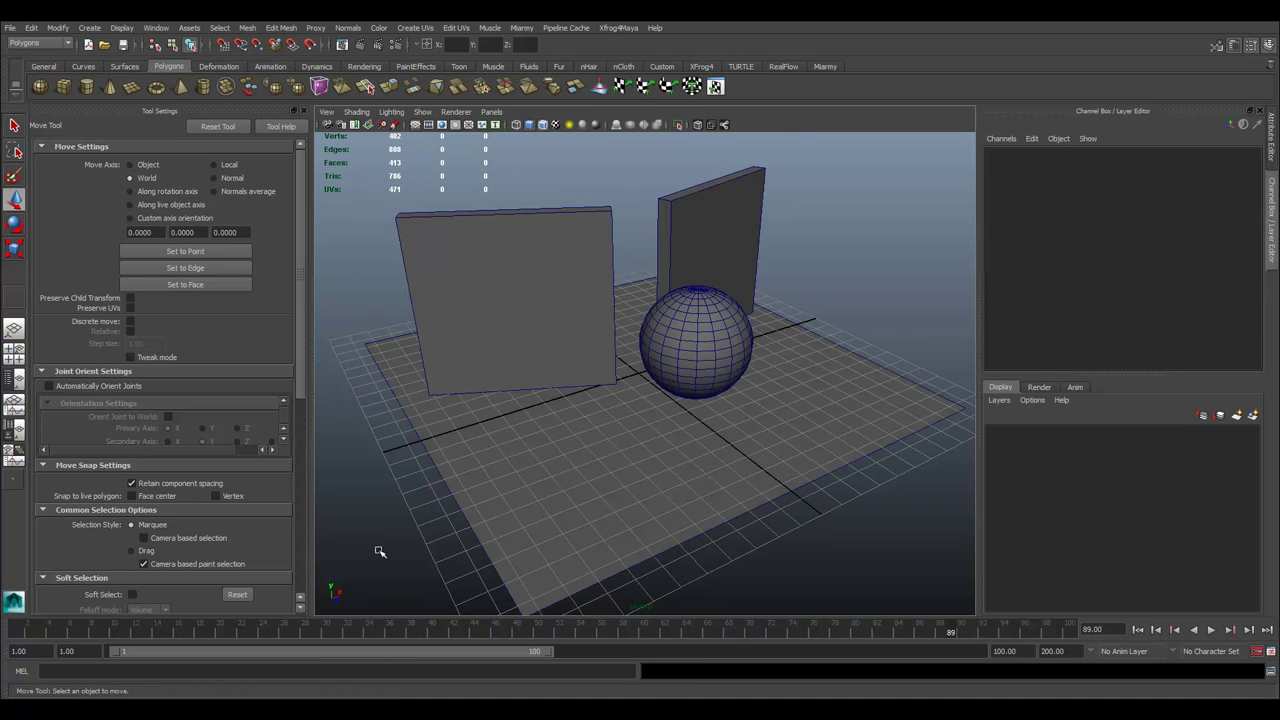
key("alt+v")
left_click_drag(298, 632, 1080, 634)
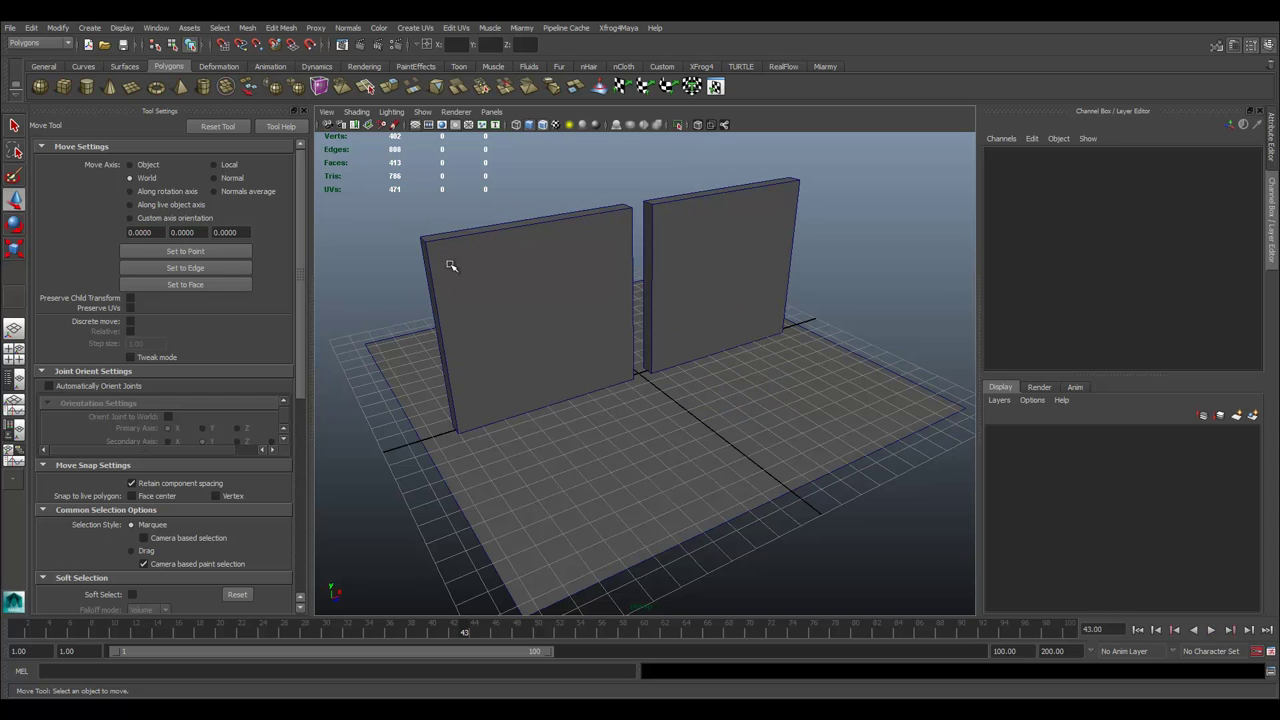
key("ctrl+s")
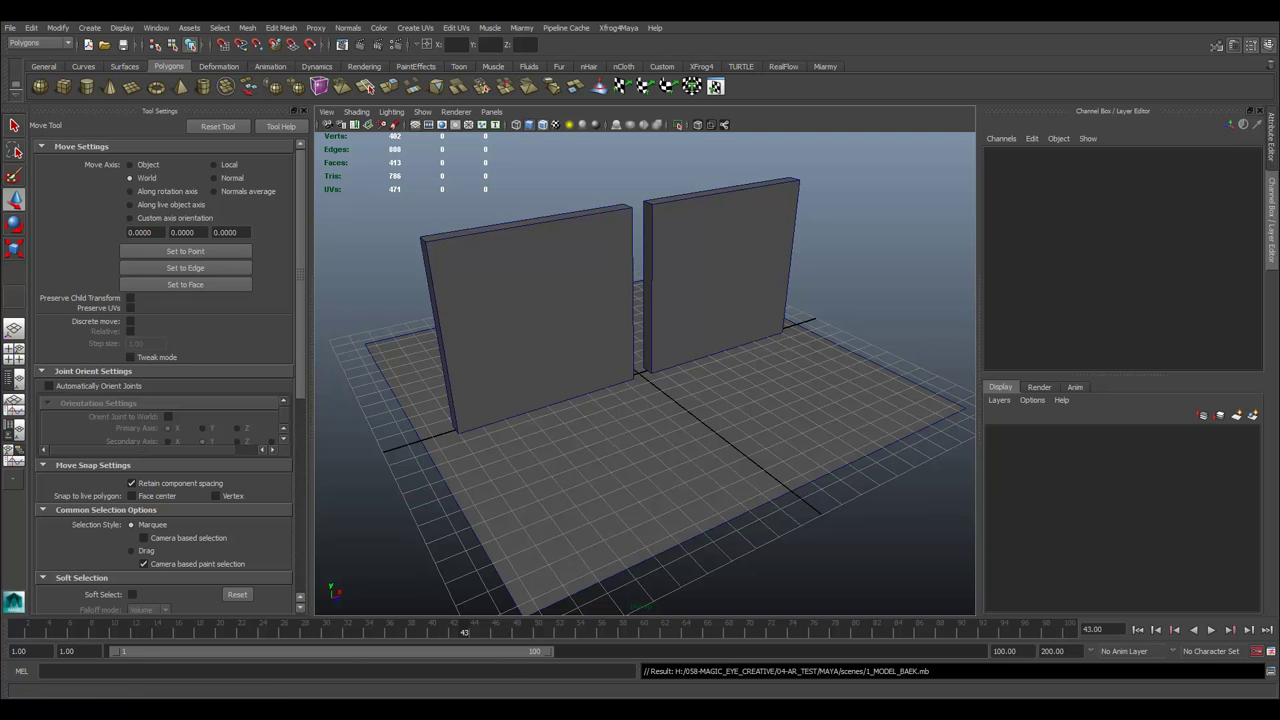
left_click(435, 645)
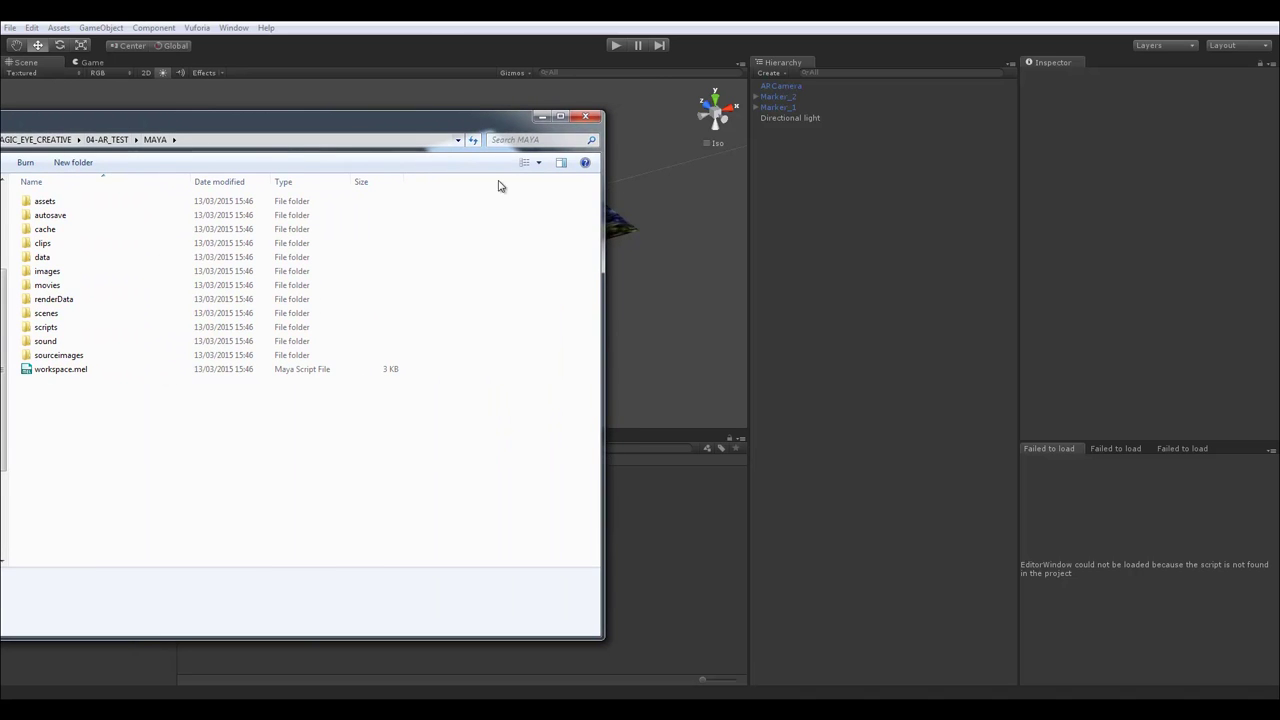
- Open the Maya project's scenes folder and collapse Unity's Qualcomm Augmented Reality folder
left_click_drag(602, 223, 268, 250)
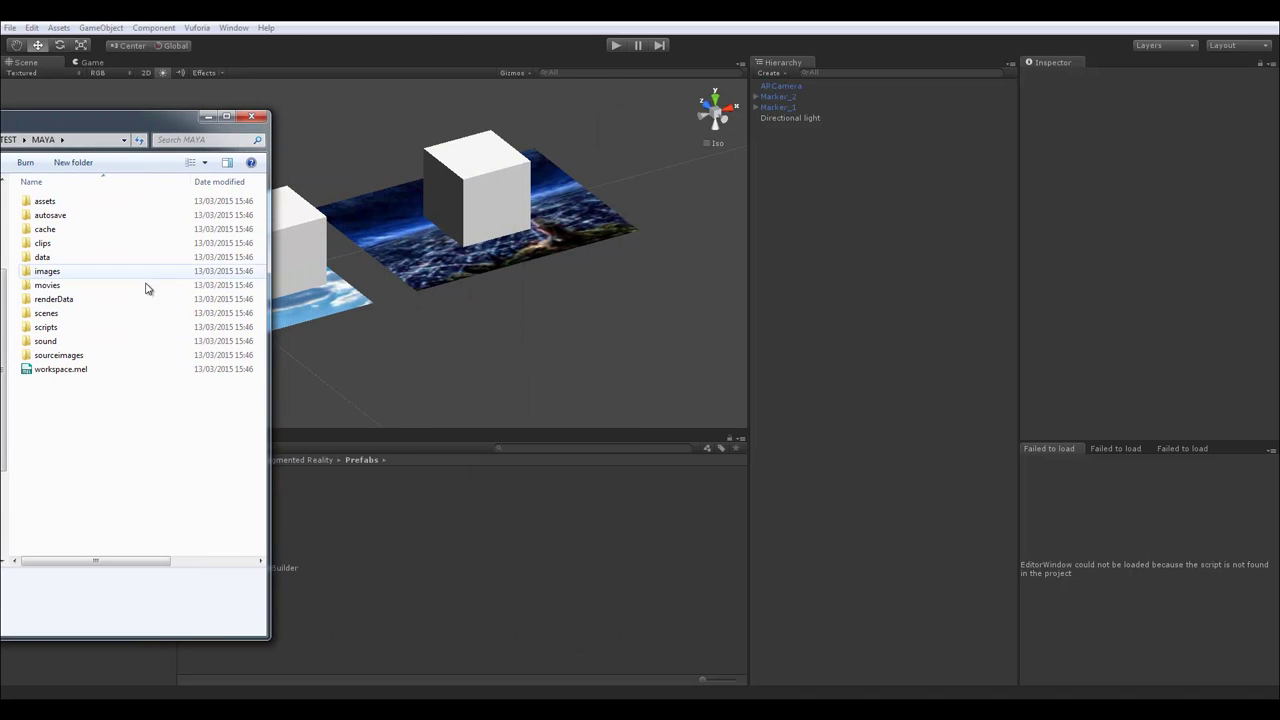
double_click(48, 313)
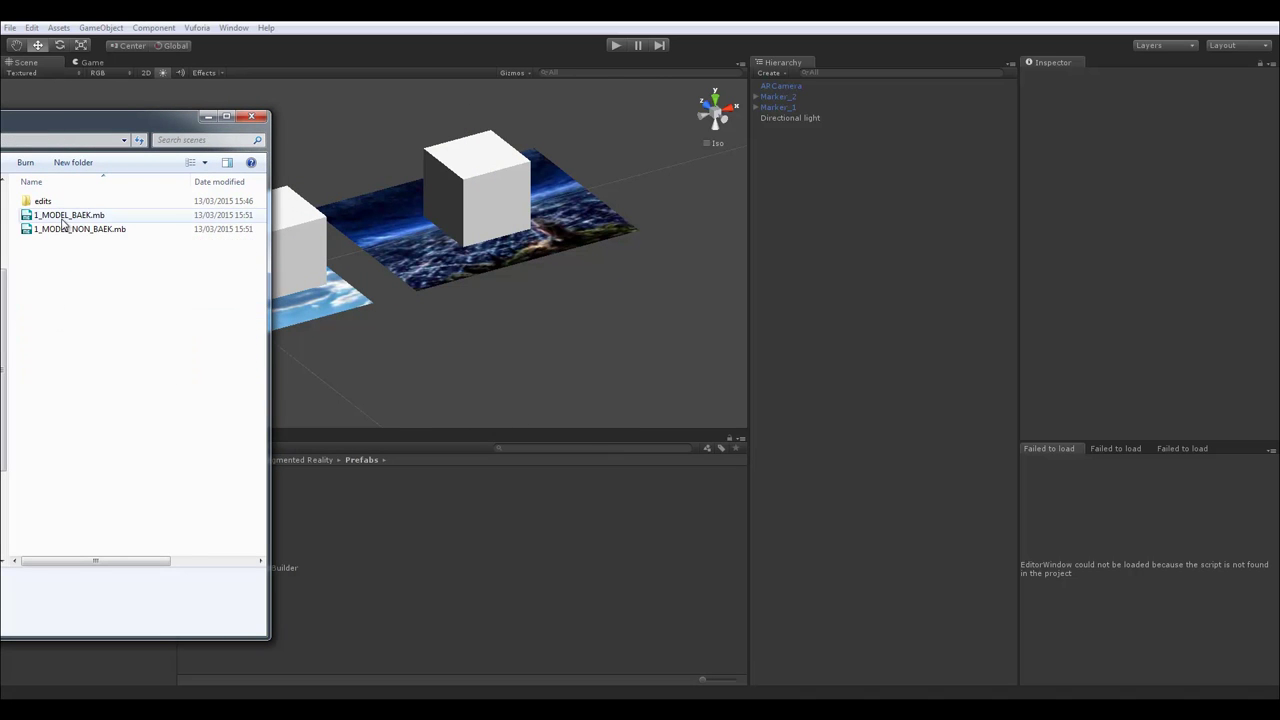
left_click_drag(95, 125, 5, 125)
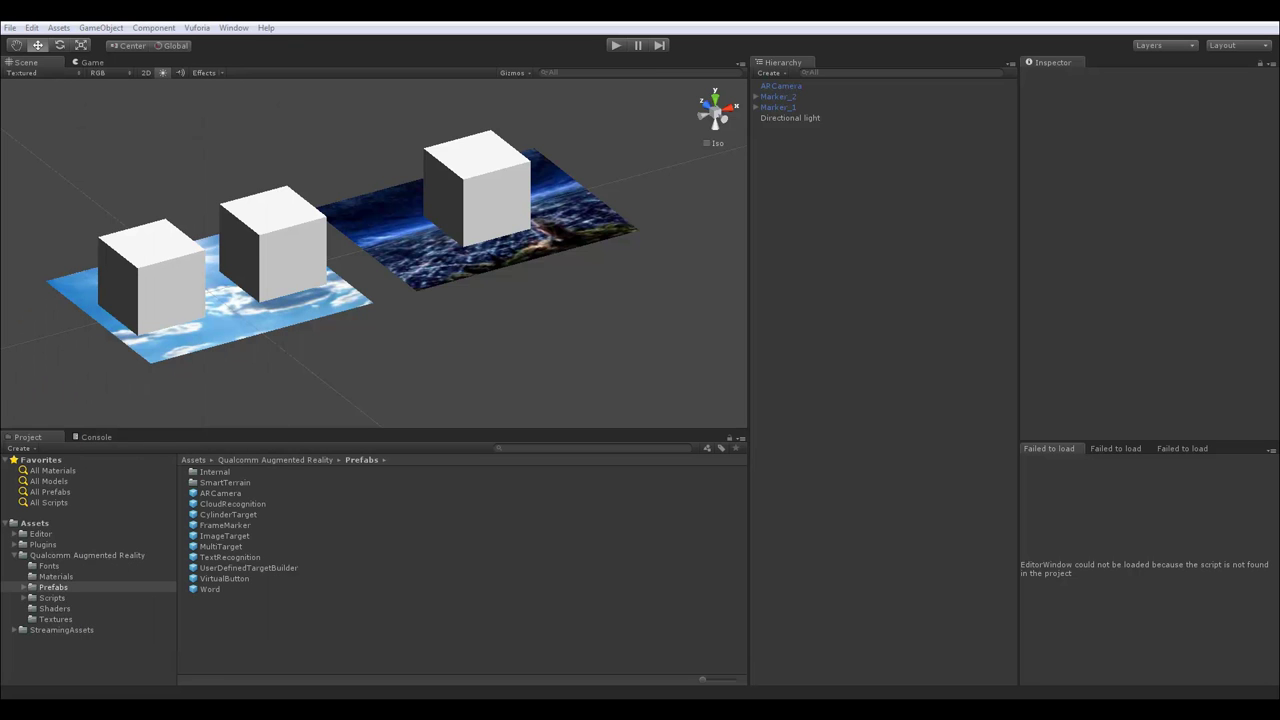
left_click(23, 555)
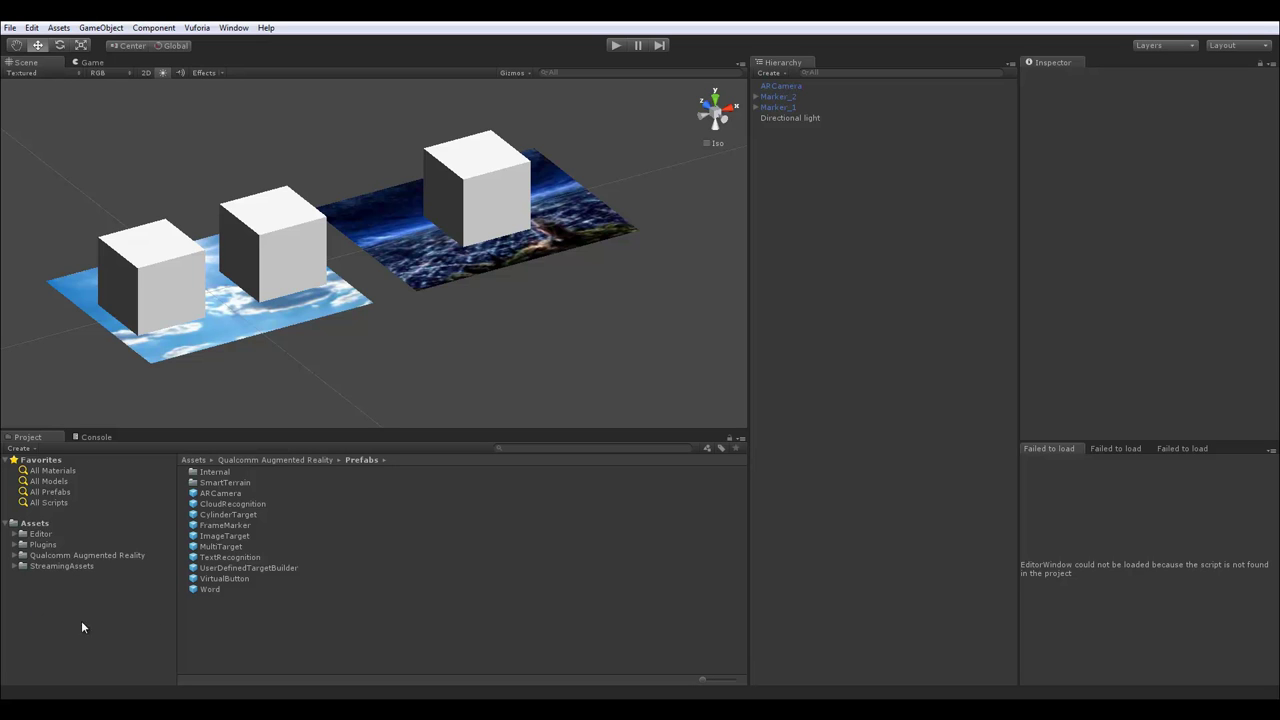
- Create a Models folder in Assets and drag 1_MODEL_BAEK.mb from the scenes folder into it
left_click(28, 530)
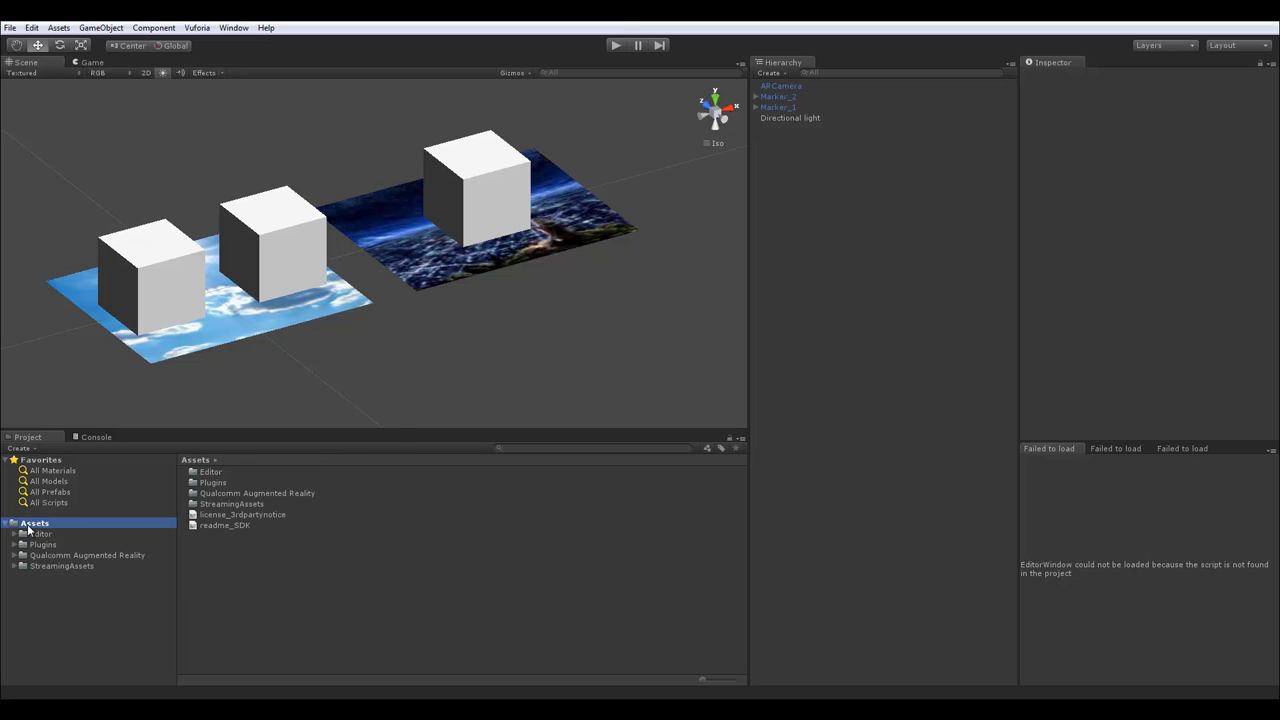
right_click(218, 611)
mouse_move(256, 404)
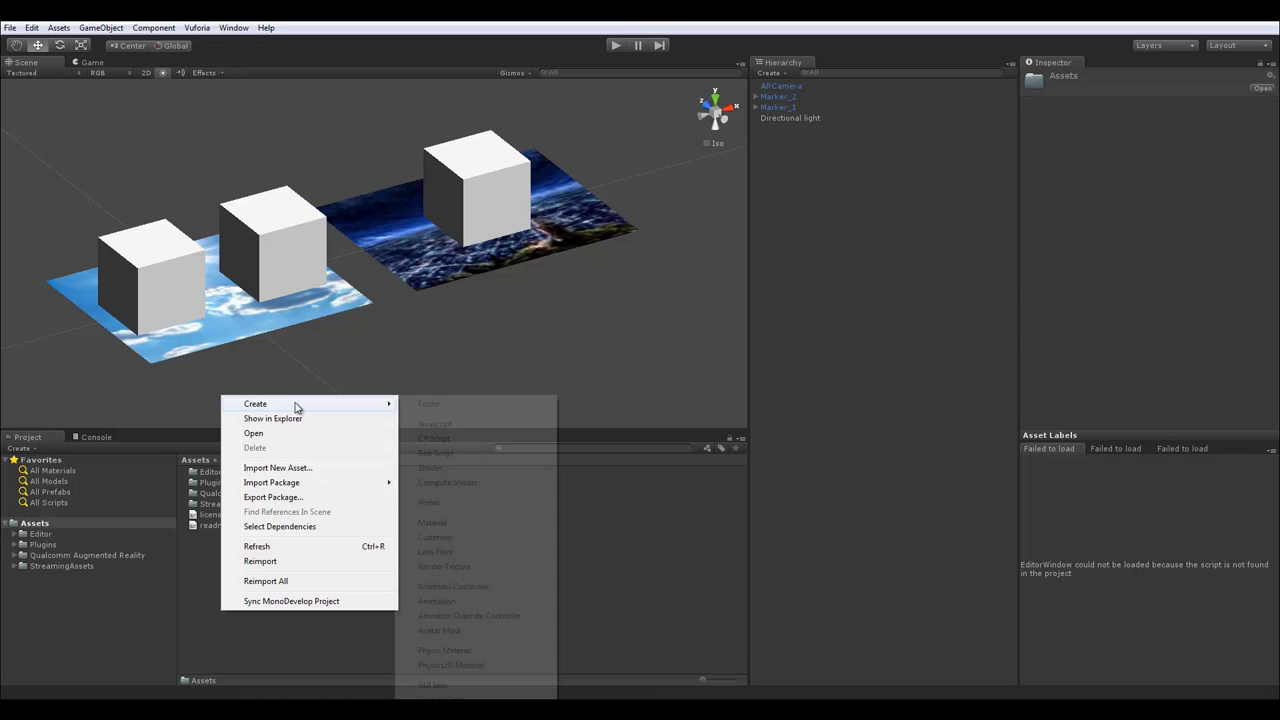
left_click(449, 405)
type("Mo")
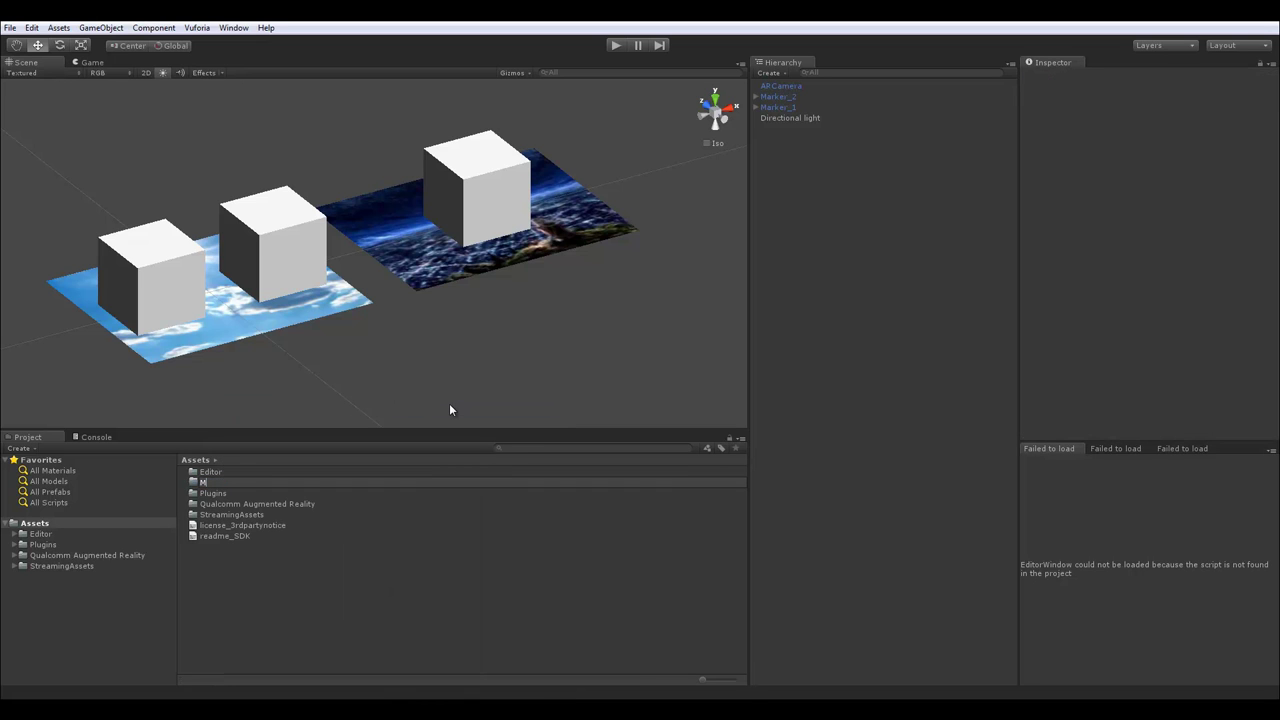
type("dels")
key("Return")
key("Return")
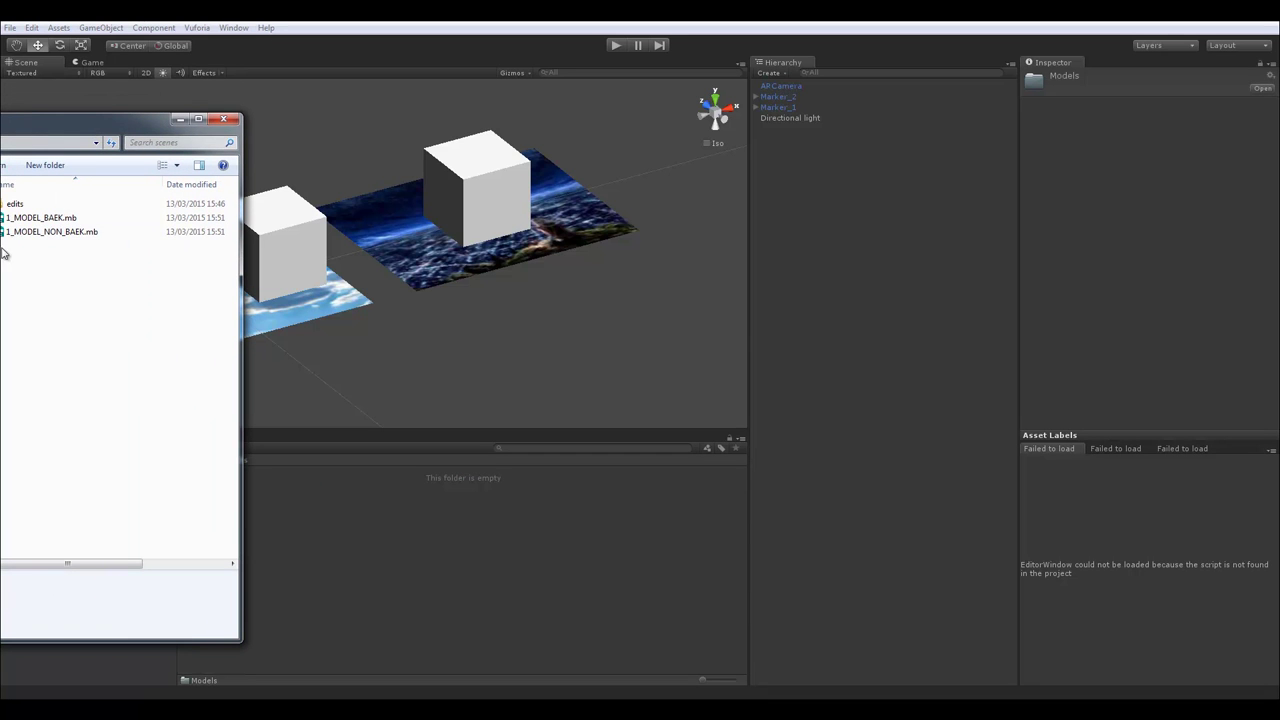
left_click(55, 233)
left_click_drag(38, 220, 485, 590)
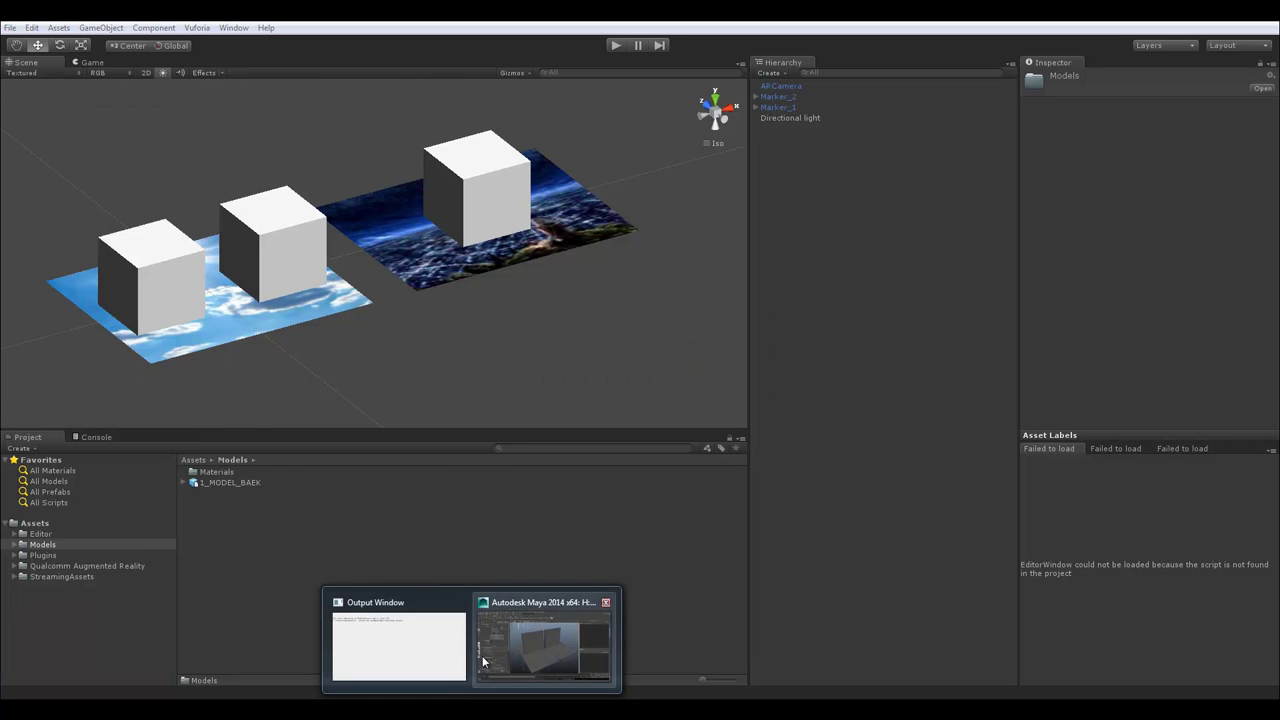
- Back in Maya, select and then deselect the wall panels in the viewport
left_click(543, 643)
left_click_drag(420, 172, 826, 488)
left_click(854, 223)
left_click_drag(854, 223, 528, 491)
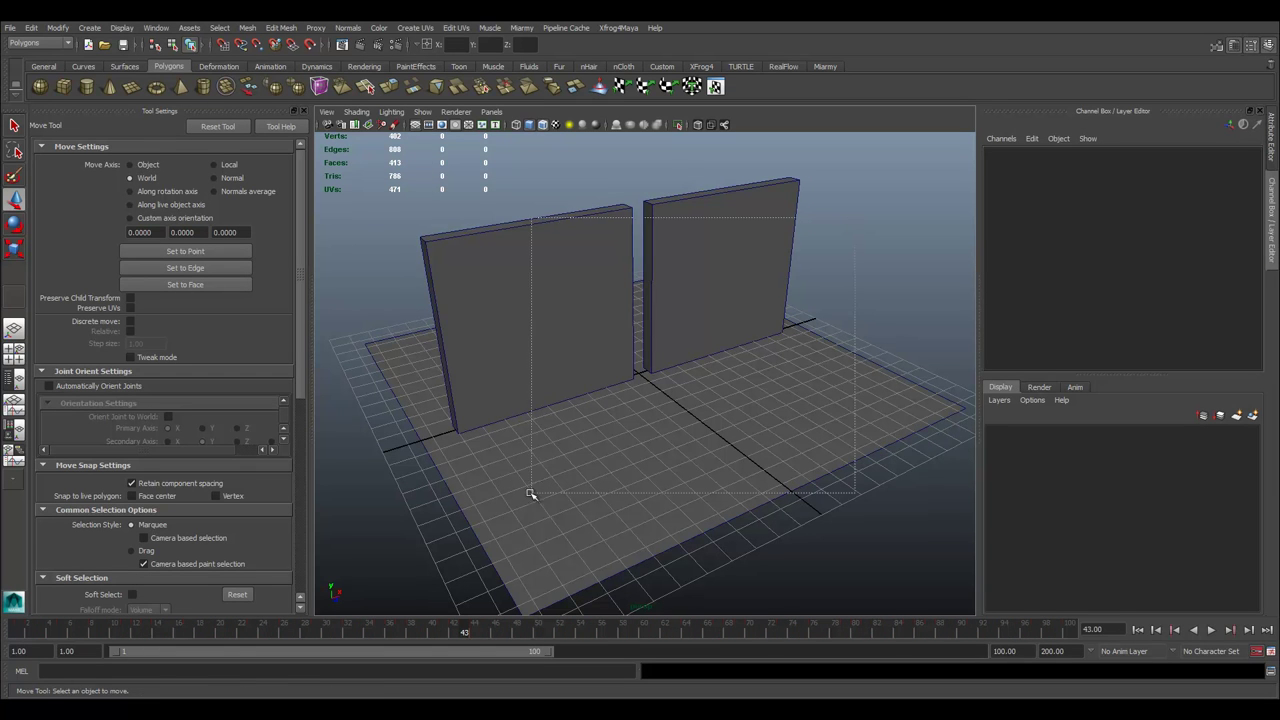
left_click(10, 27)
left_click(454, 194)
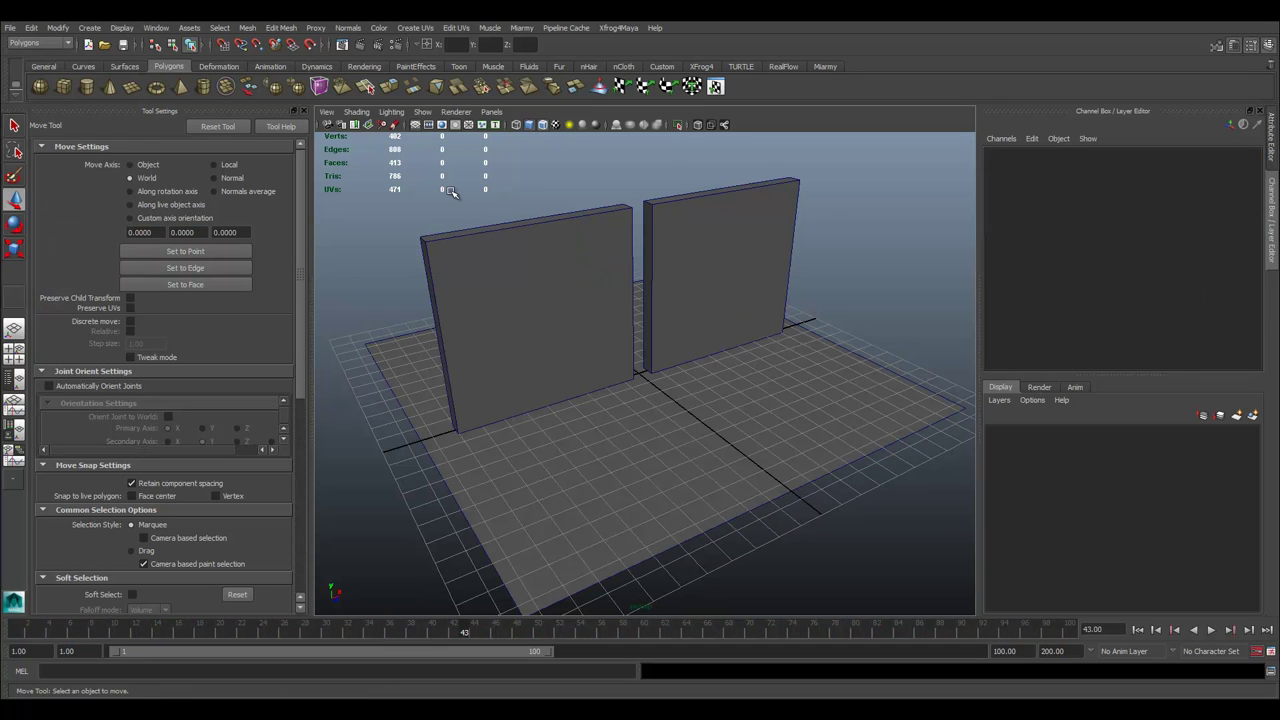
- Set the Export All file type to FBX export and save the setting
left_click(12, 28)
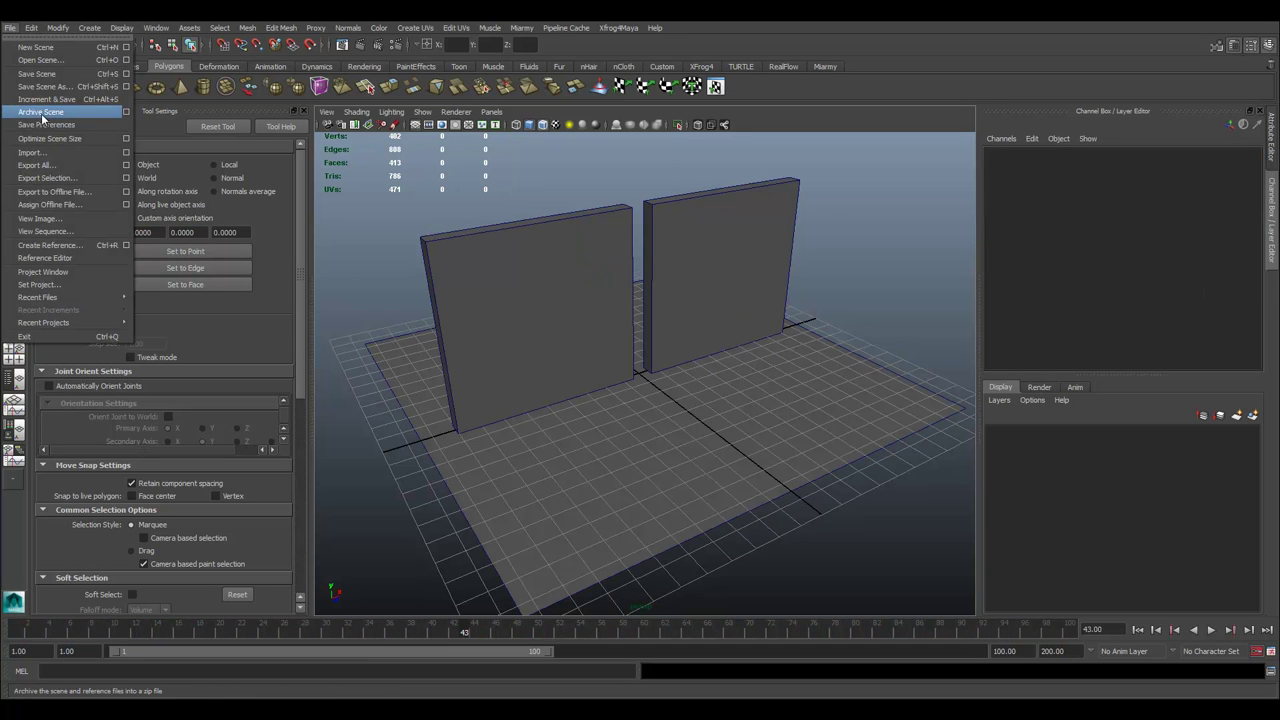
left_click(126, 165)
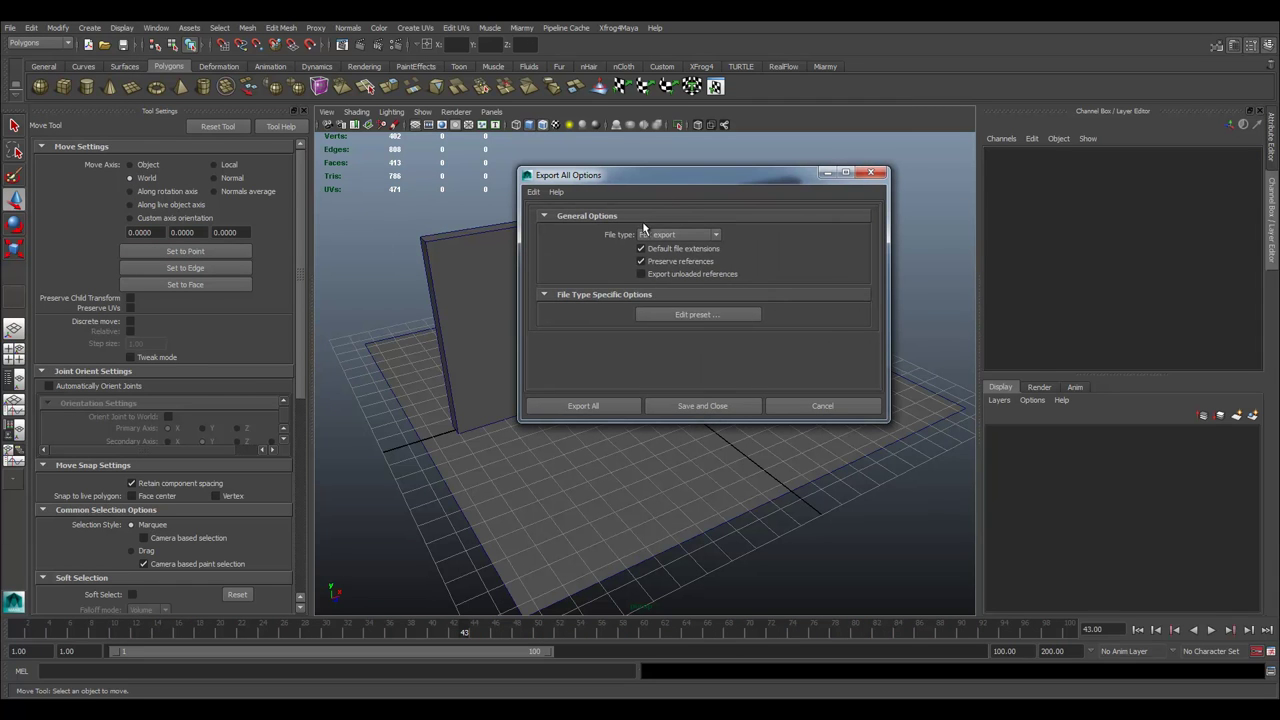
left_click(678, 234)
left_click(671, 324)
left_click(818, 406)
left_click(160, 28)
mouse_move(190, 98)
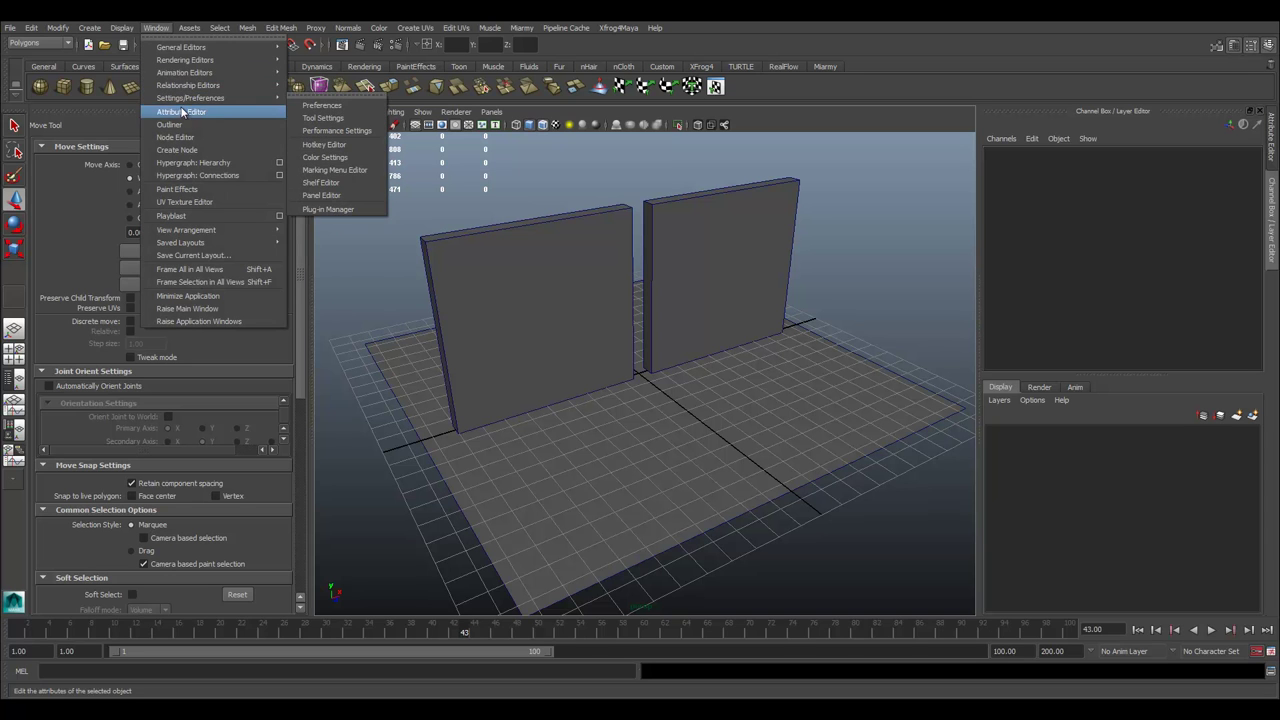
- In the Plug-in Manager, tick Loaded and Auto load for Mayatomr.mll
left_click(343, 209)
left_click_drag(490, 244, 497, 202)
scroll(540, 382, "down", 3)
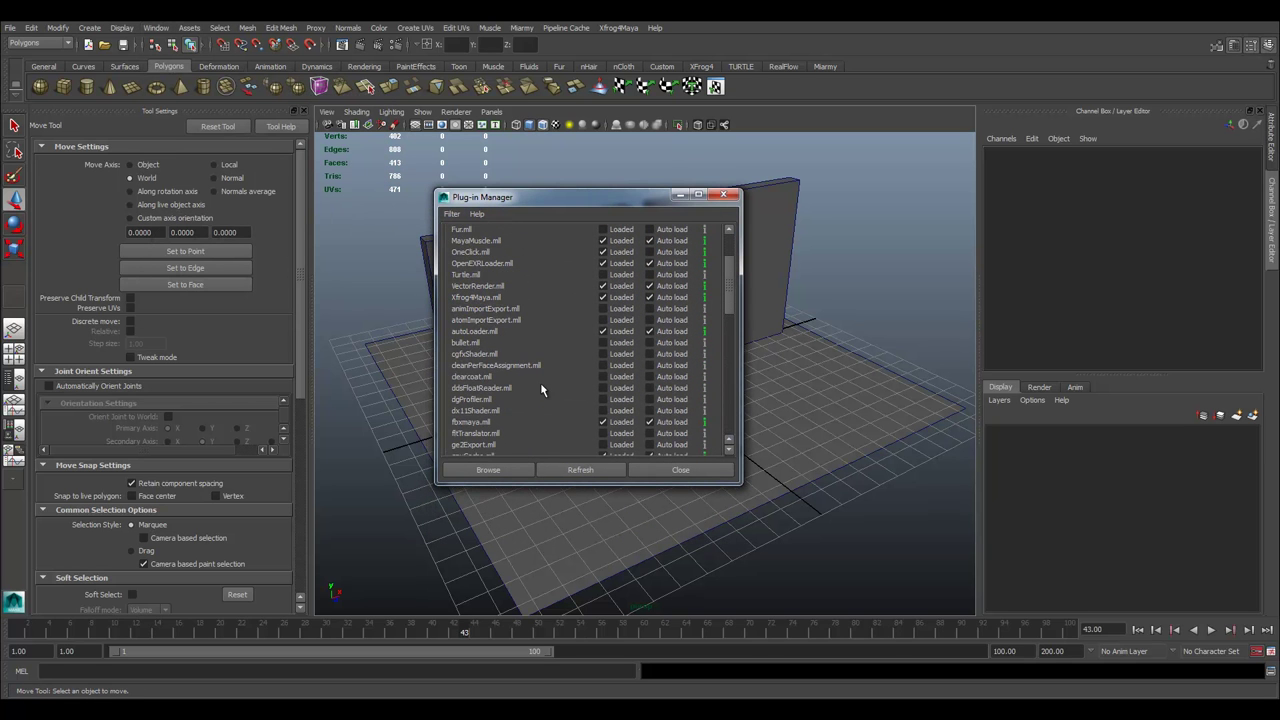
scroll(520, 347, "down", 5)
scroll(534, 396, "down", 5)
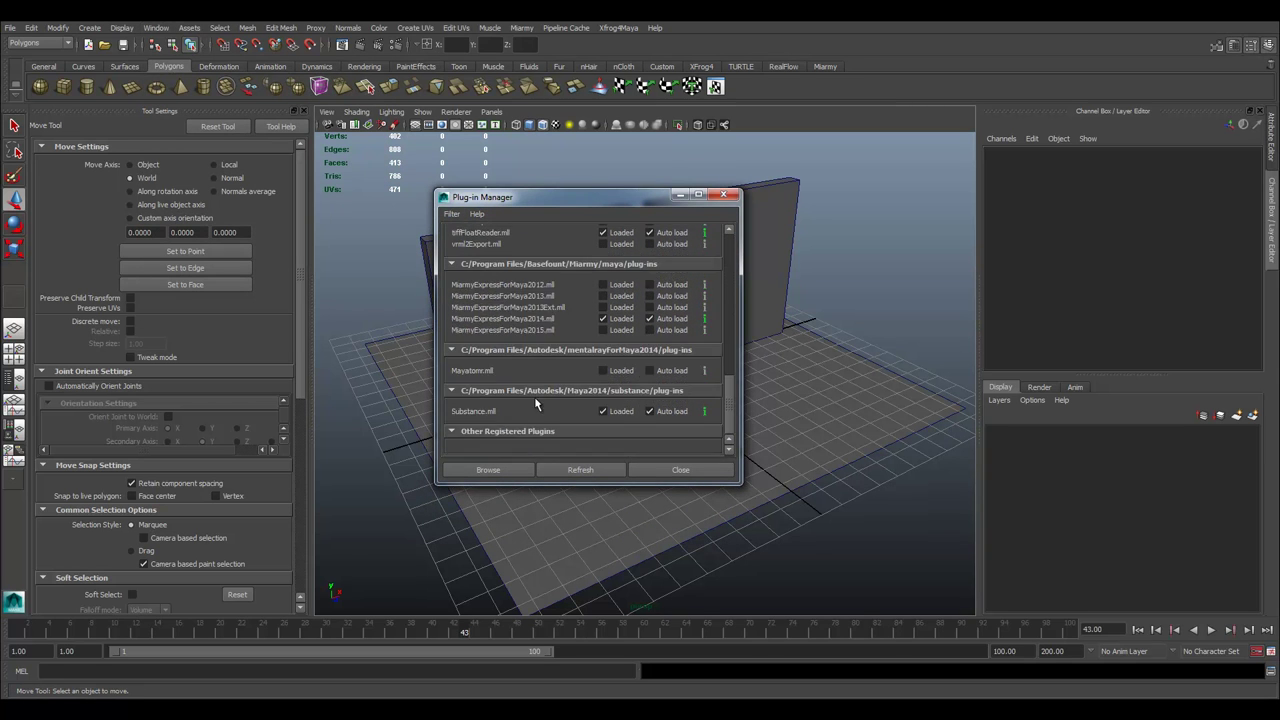
left_click(631, 370)
left_click(658, 370)
scroll(618, 408, "up", 1)
scroll(577, 378, "up", 1)
scroll(577, 378, "up", 1)
scroll(577, 378, "up", 1)
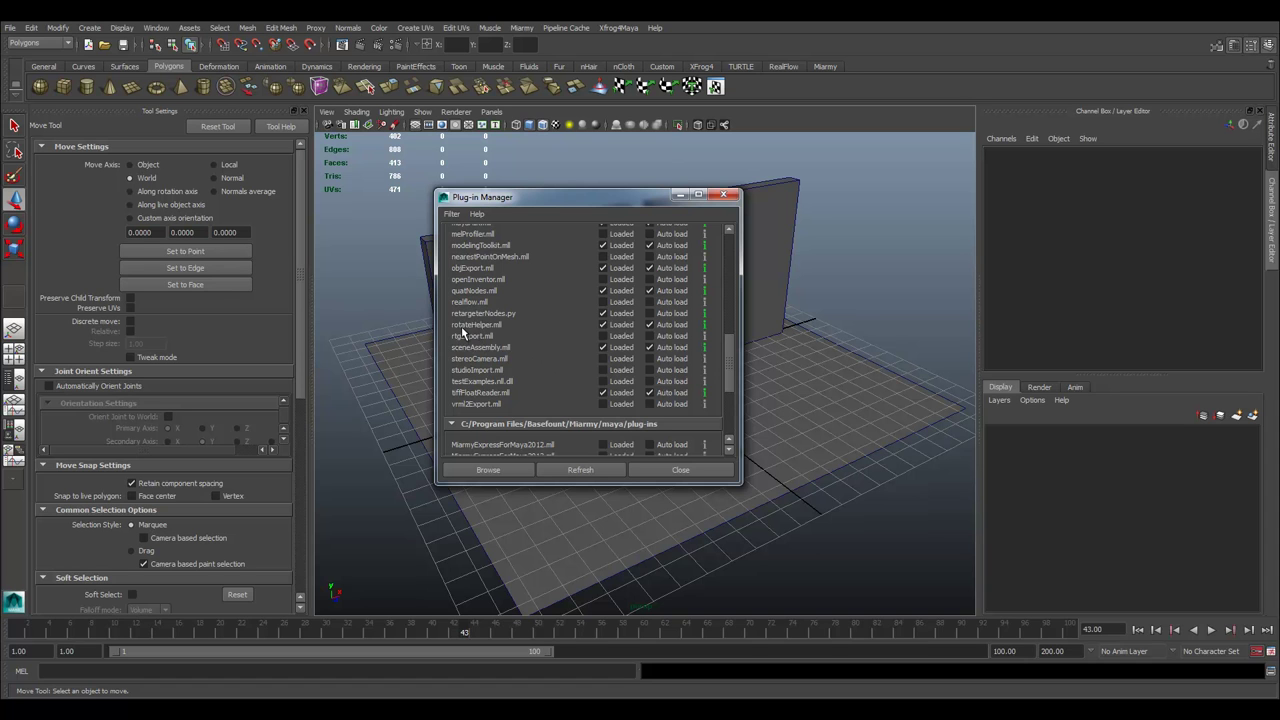
scroll(474, 310, "up", 1)
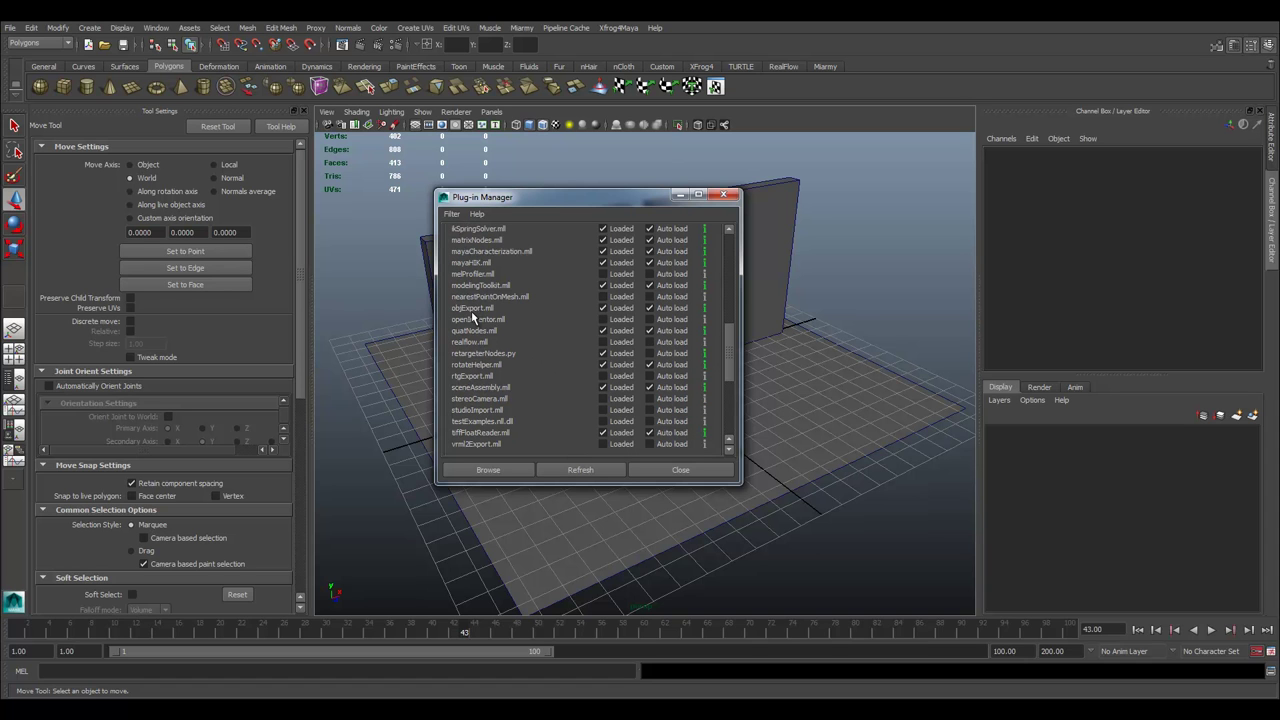
scroll(486, 328, "up", 1)
scroll(486, 337, "up", 1)
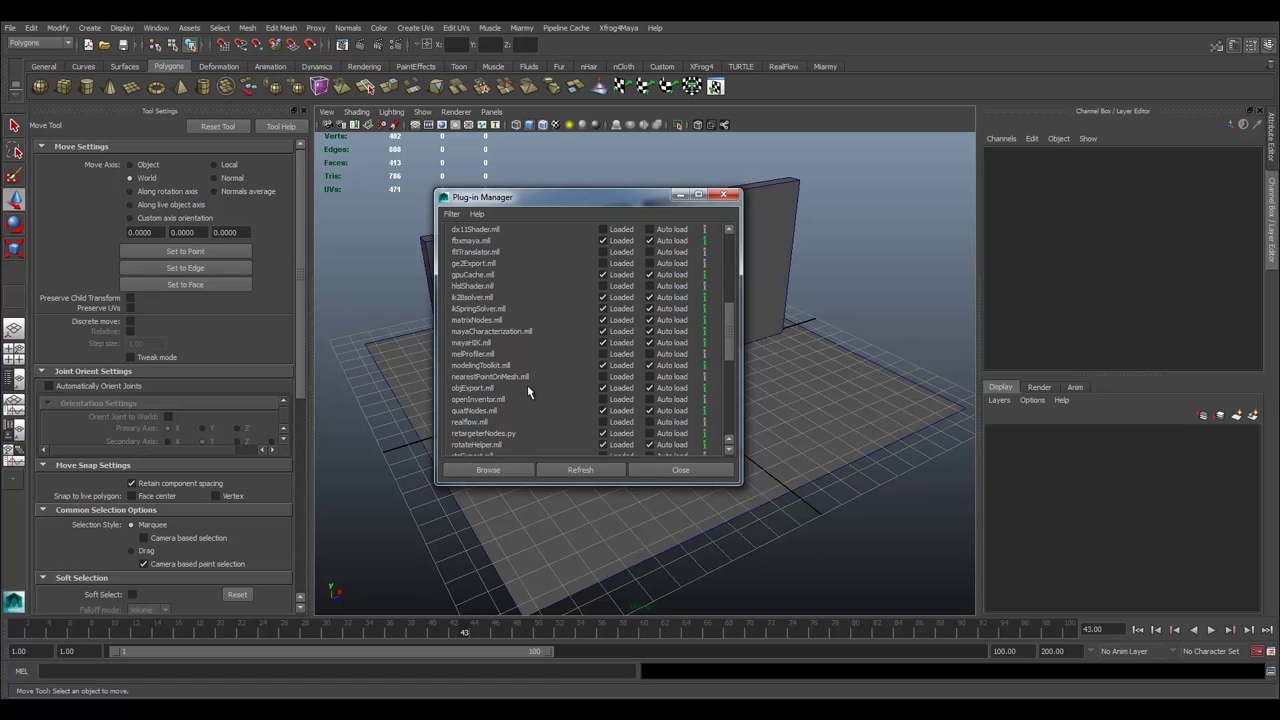
scroll(527, 388, "up", 1)
scroll(527, 393, "up", 1)
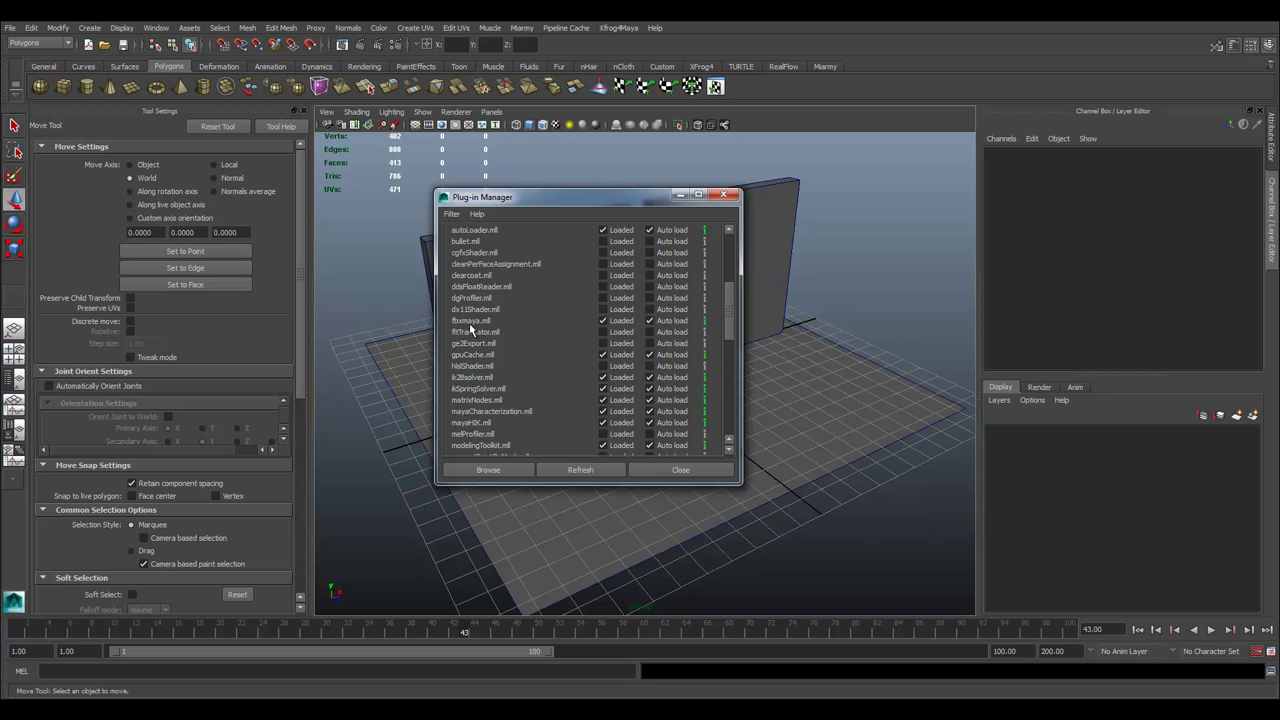
- Export All as FBX into the scenes folder as 1_FBX_MODEL_BAKE.fbx
left_click(680, 470)
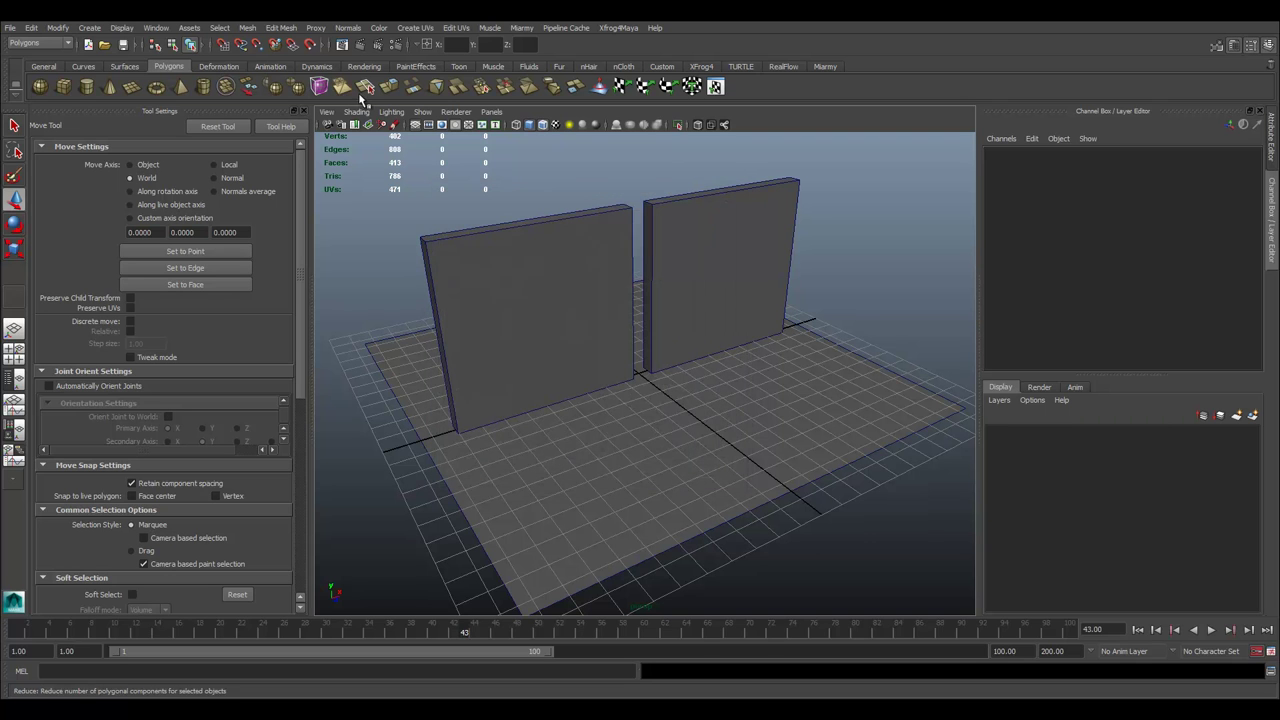
left_click(10, 27)
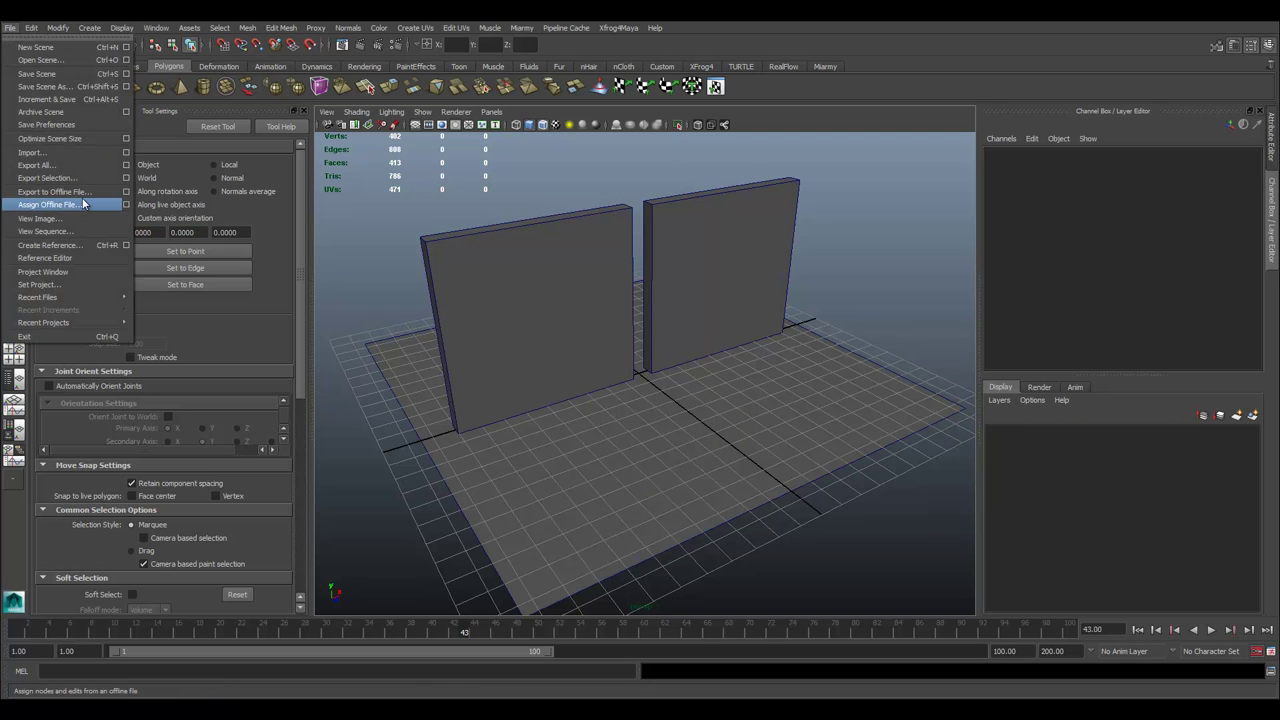
left_click(126, 164)
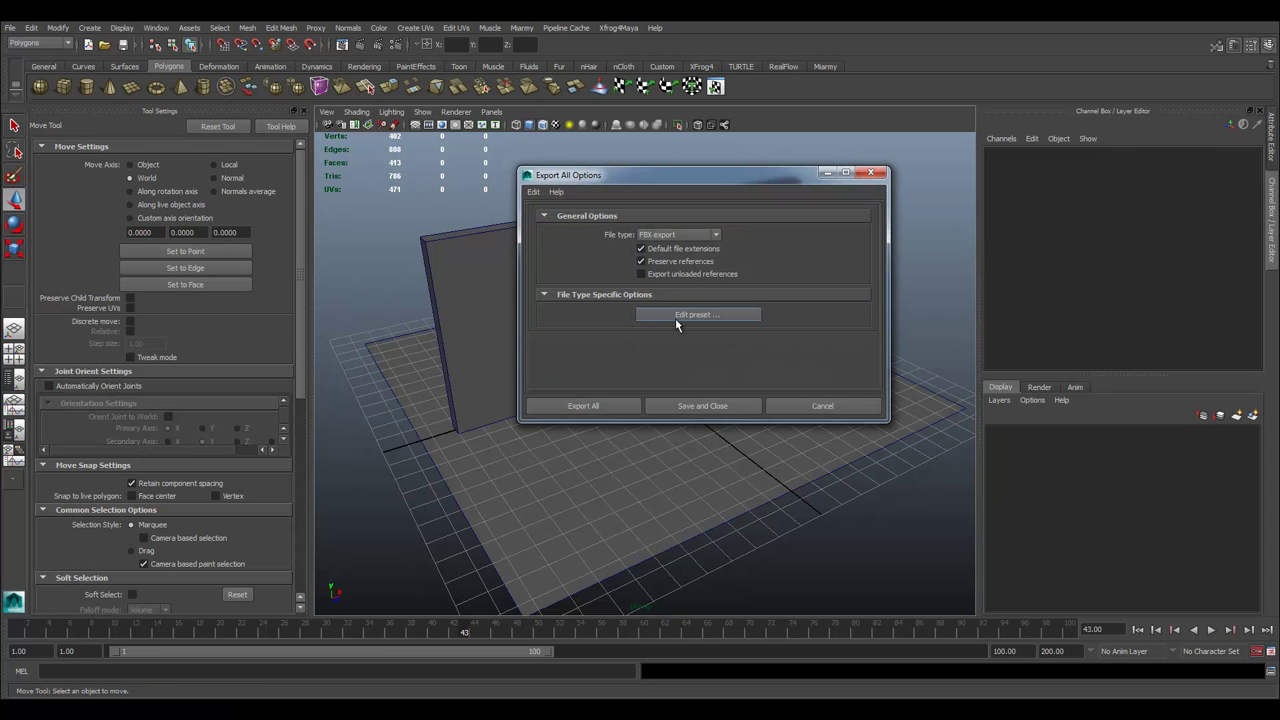
left_click(603, 405)
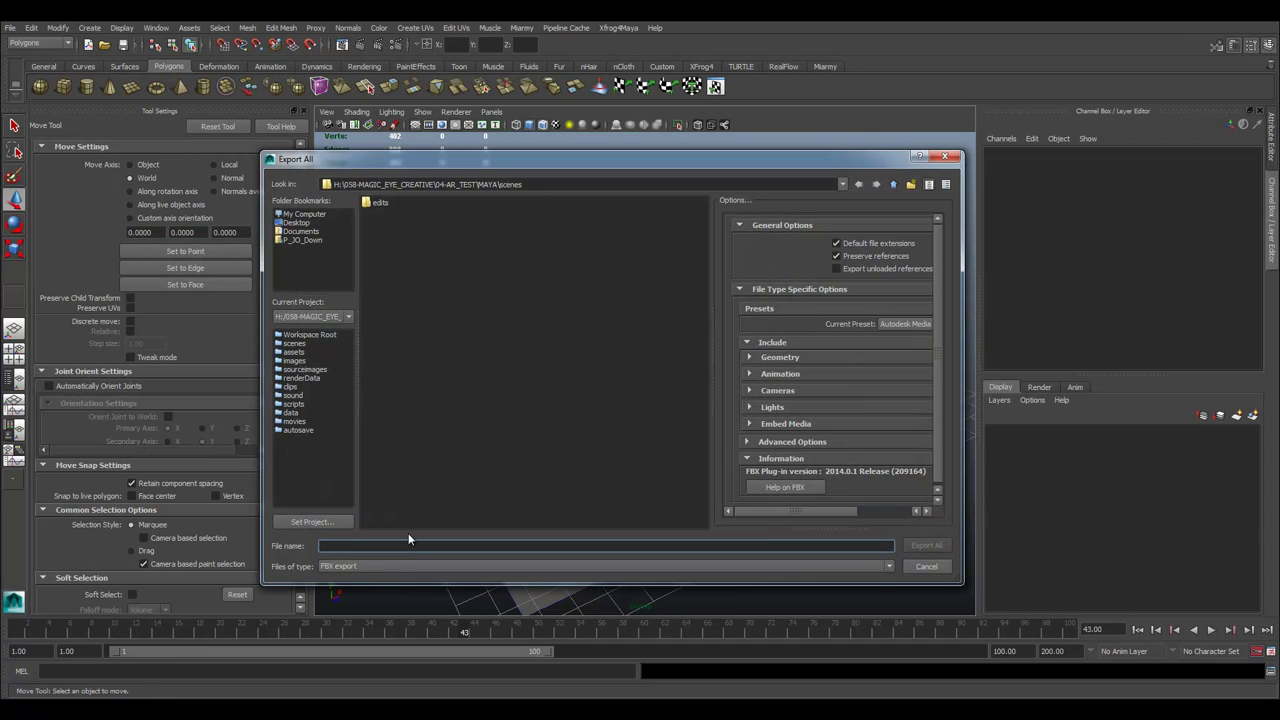
type("l")
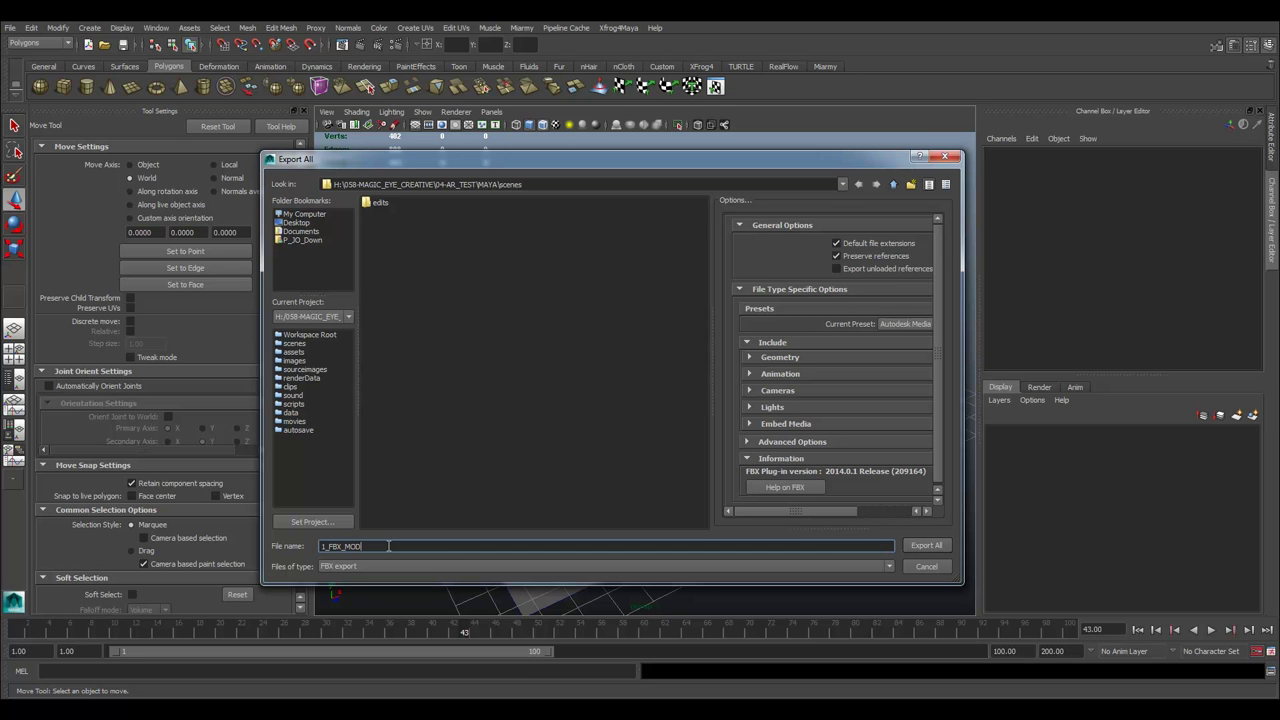
type("EL_BAKE")
left_click(925, 546)
key("q")
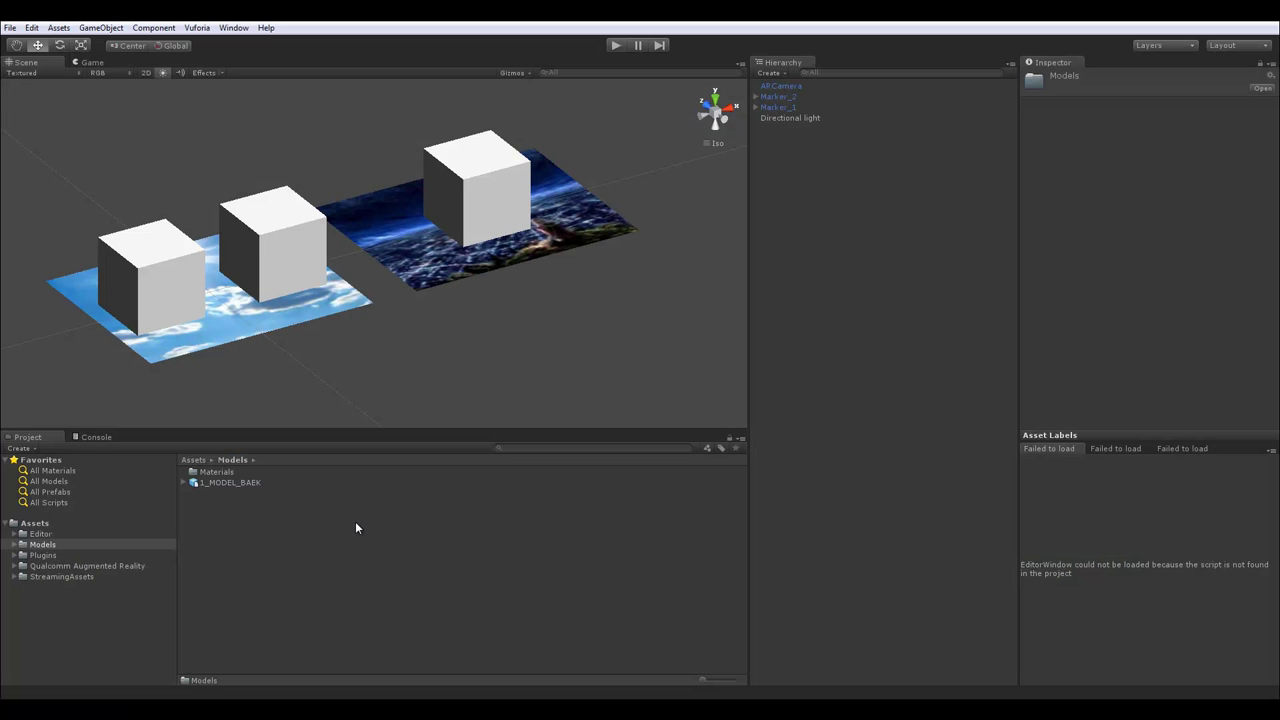
- Drag 1_FBX_MODEL_BAKE.fbx from the Maya scenes folder into Unity's Models folder
left_click(257, 484)
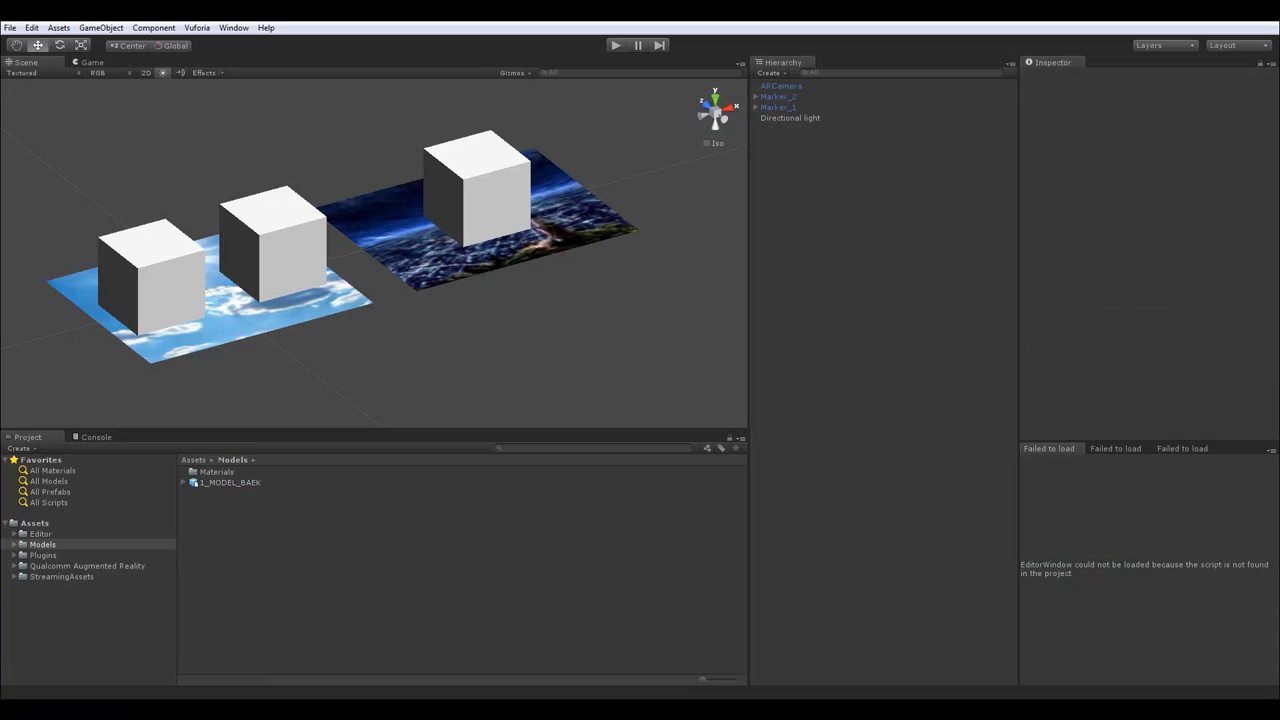
key("alt+Tab")
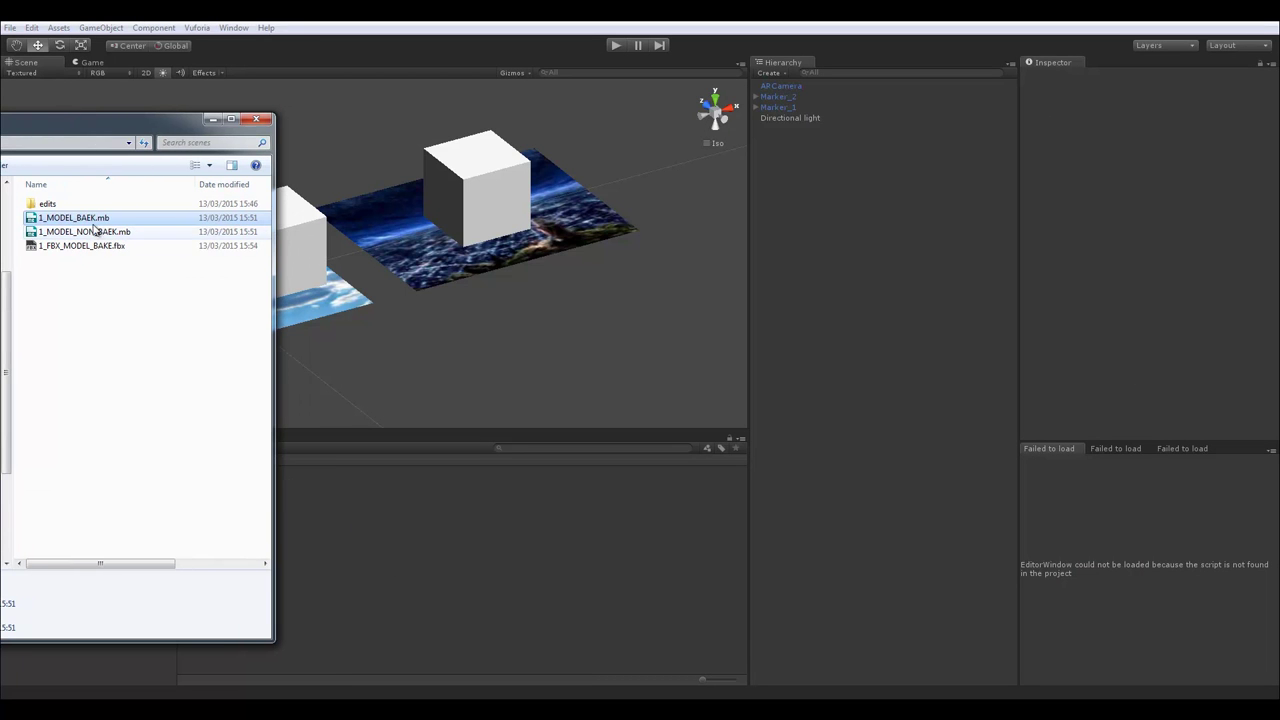
left_click(88, 246)
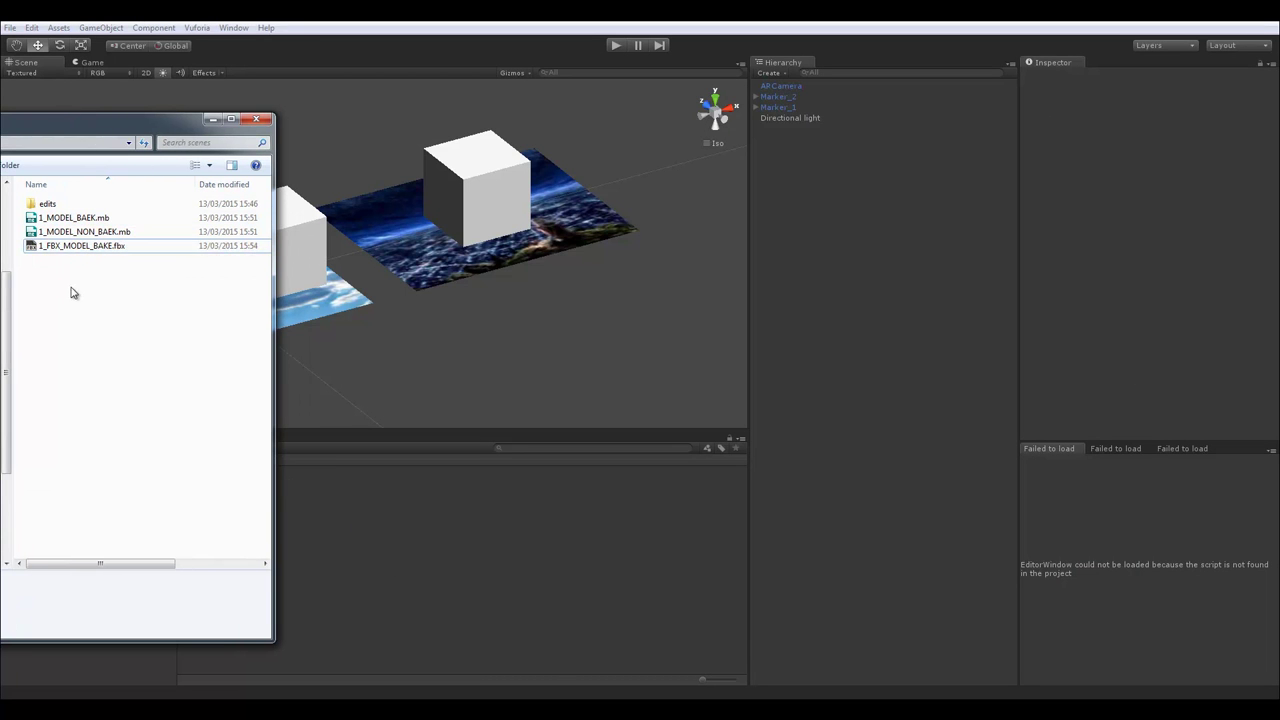
left_click_drag(140, 123, 0, 129)
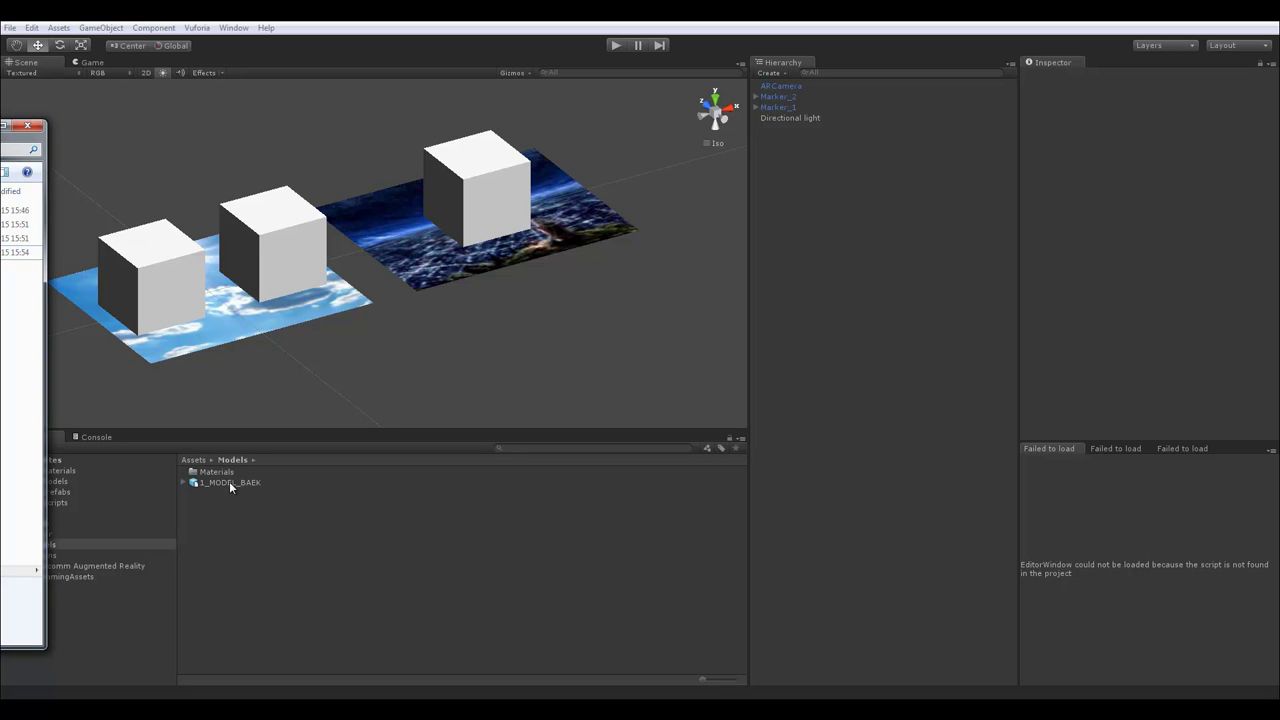
left_click_drag(20, 125, 237, 117)
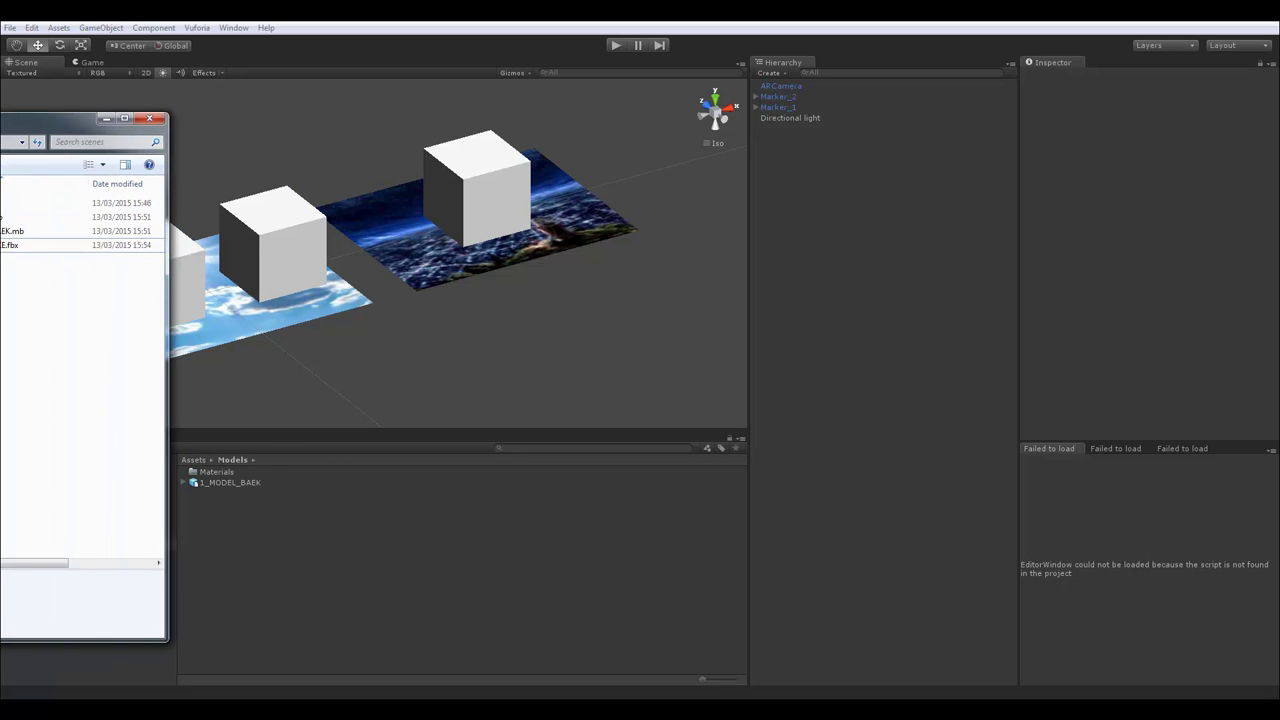
left_click_drag(68, 245, 445, 612)
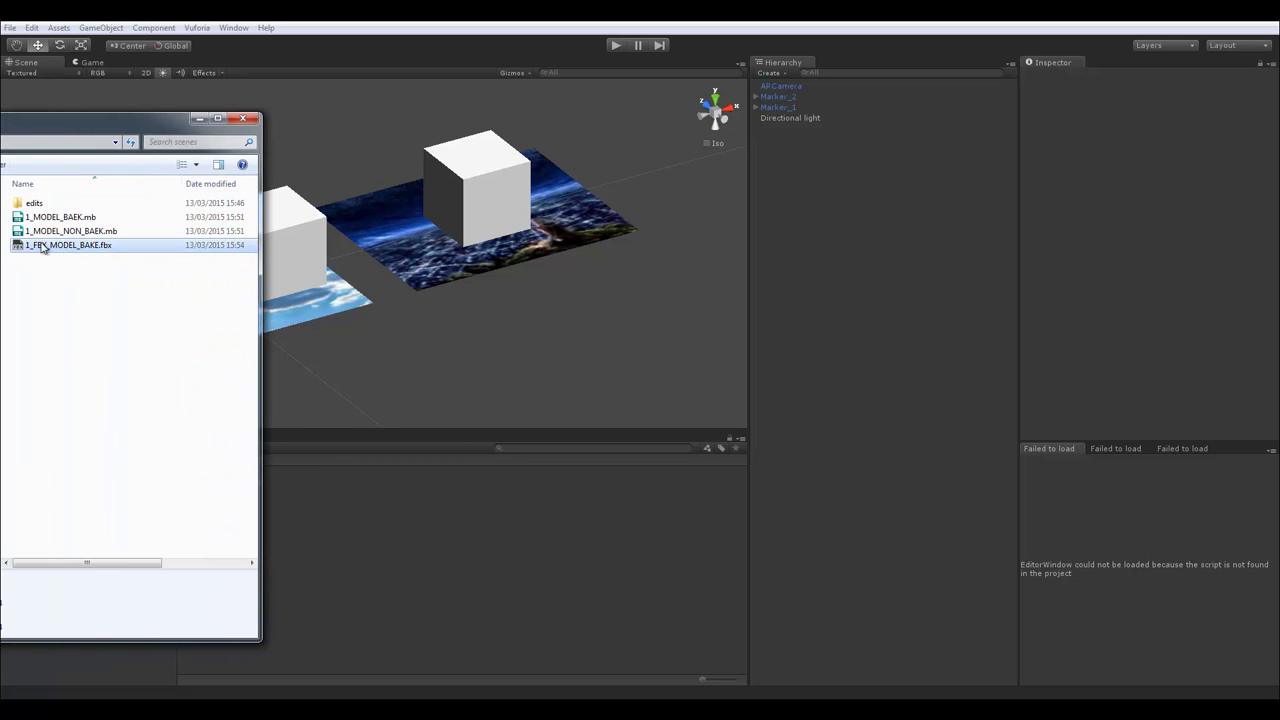
left_click(437, 598)
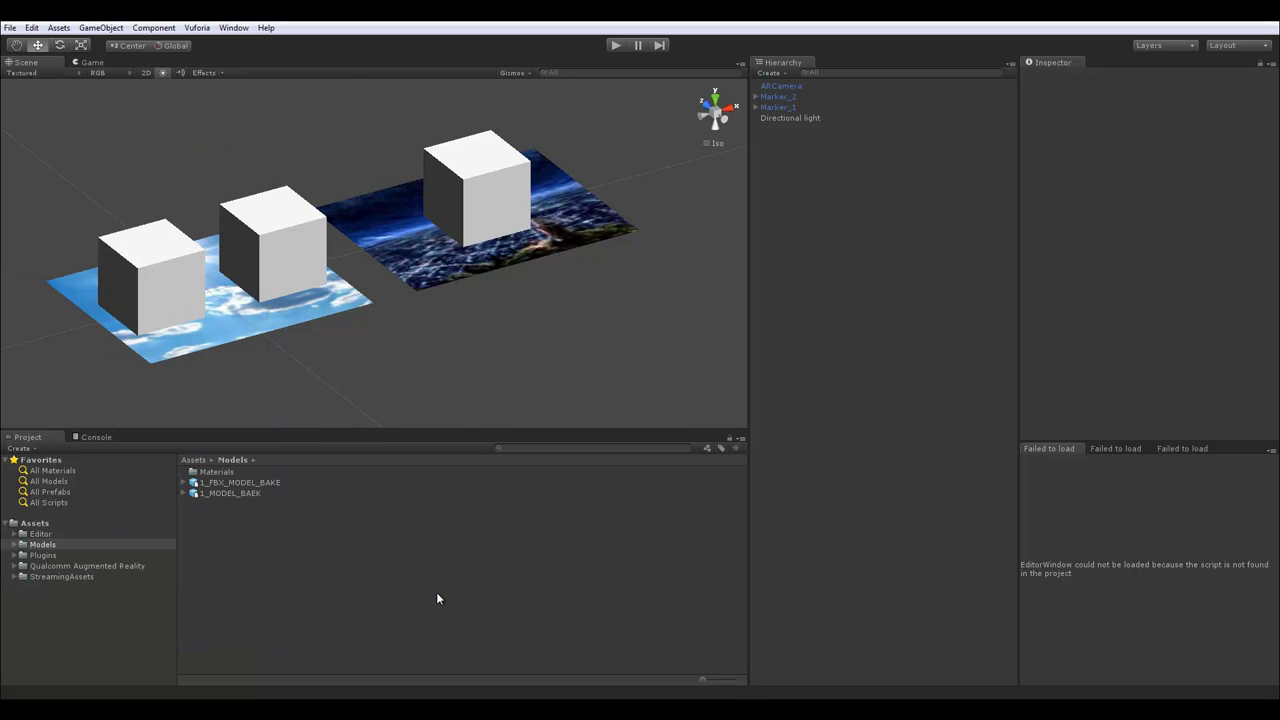
- Delete the cube under Marker_1 and place 1_FBX_MODEL_BAKE under Marker_1 instead
left_click(493, 219)
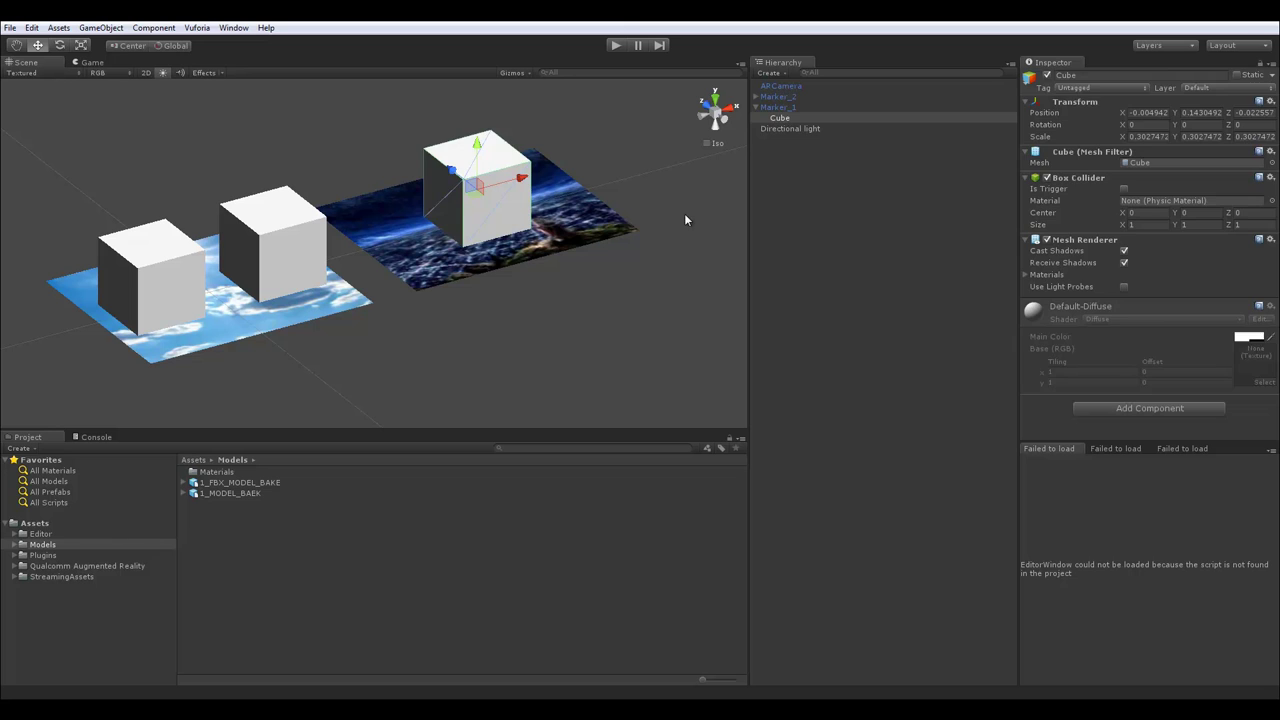
key("Delete")
left_click(232, 493)
left_click(221, 484)
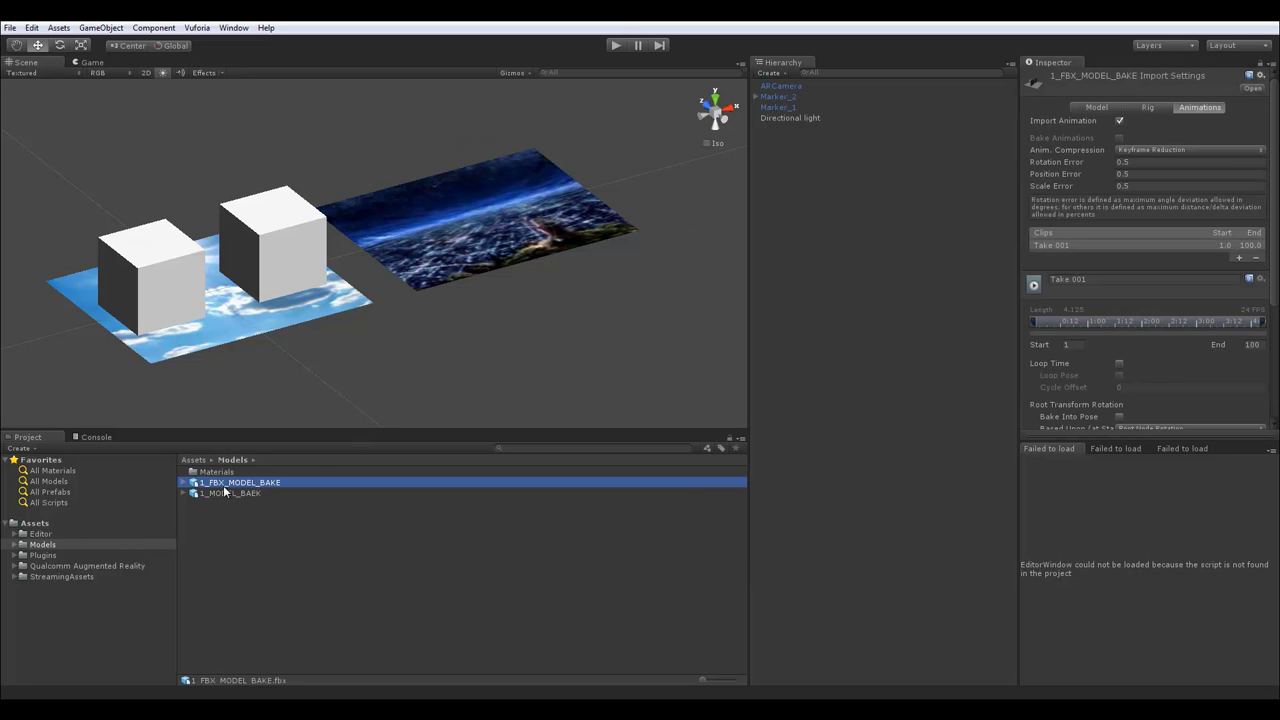
left_click_drag(221, 488, 855, 109)
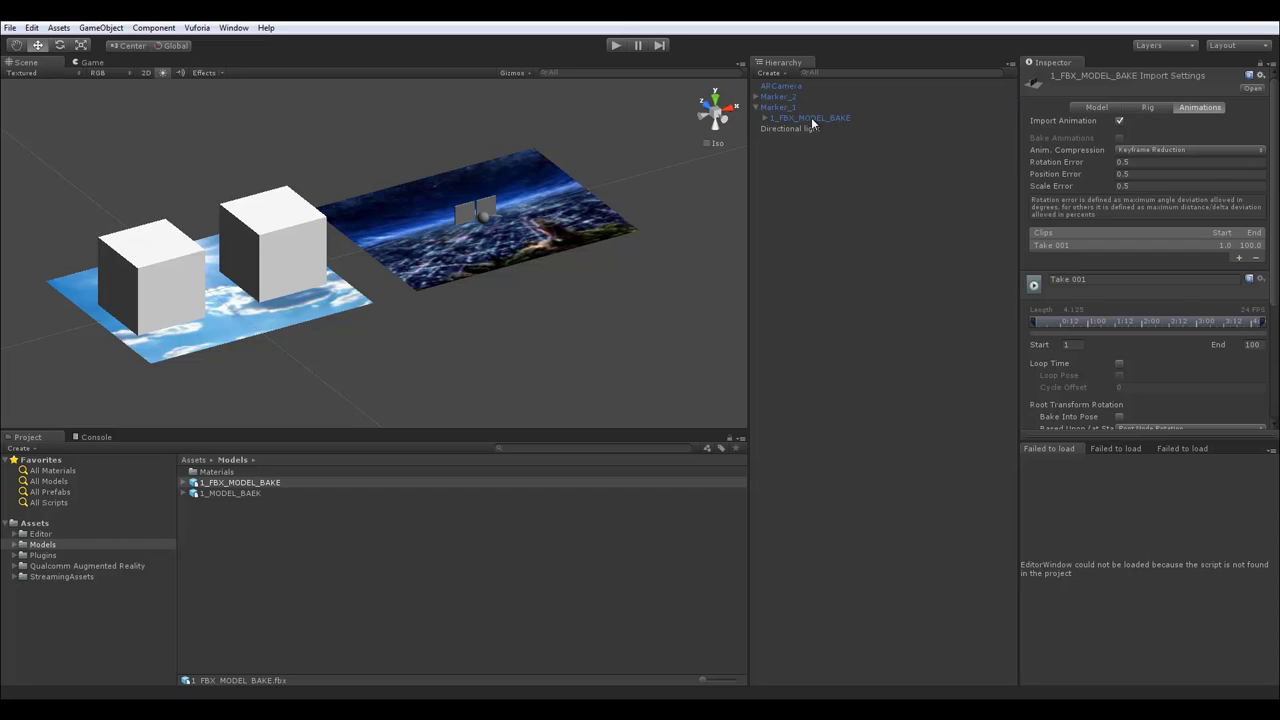
- Scale the model up to about 4.32 and raise it to rest on the marker
left_click(815, 121)
key("r")
left_click(484, 214)
mouse_move(484, 214)
left_mouse_down()
mouse_move(500, 166)
mouse_move(486, 148)
left_mouse_up()
key("w")
key("r")
left_click_drag(478, 196, 518, 187)
key("w")
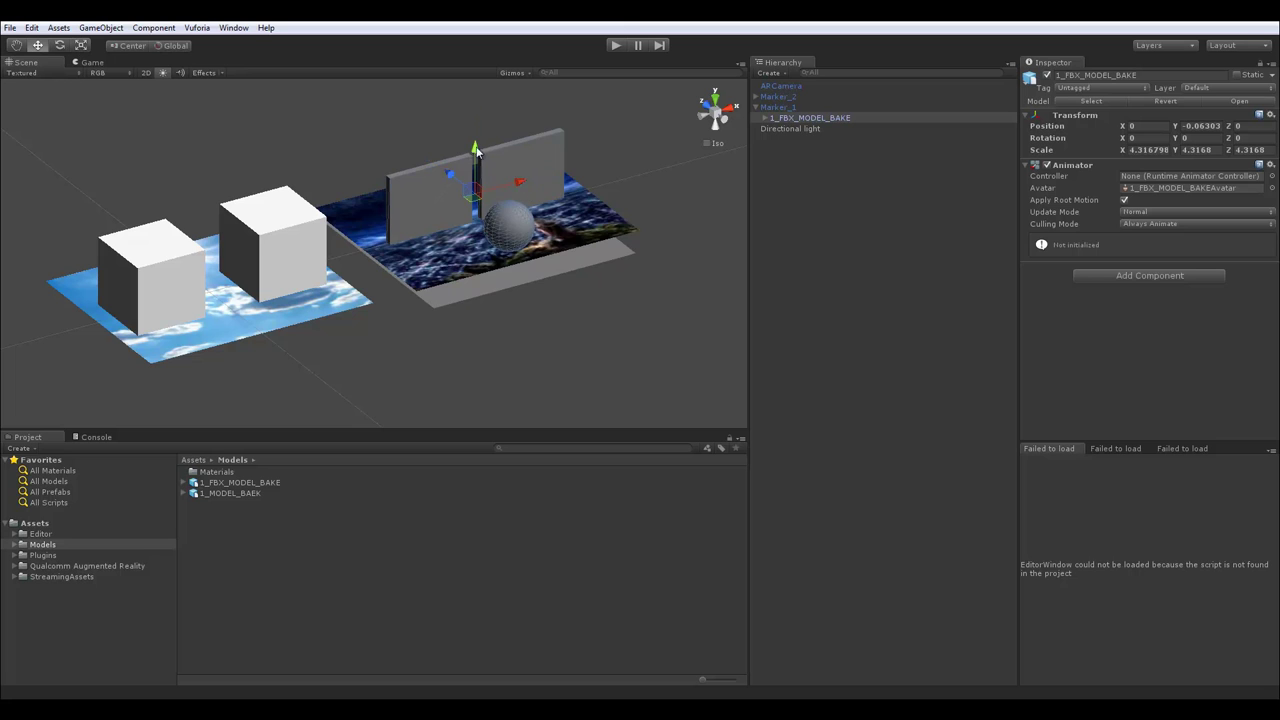
left_click_drag(480, 146, 477, 128)
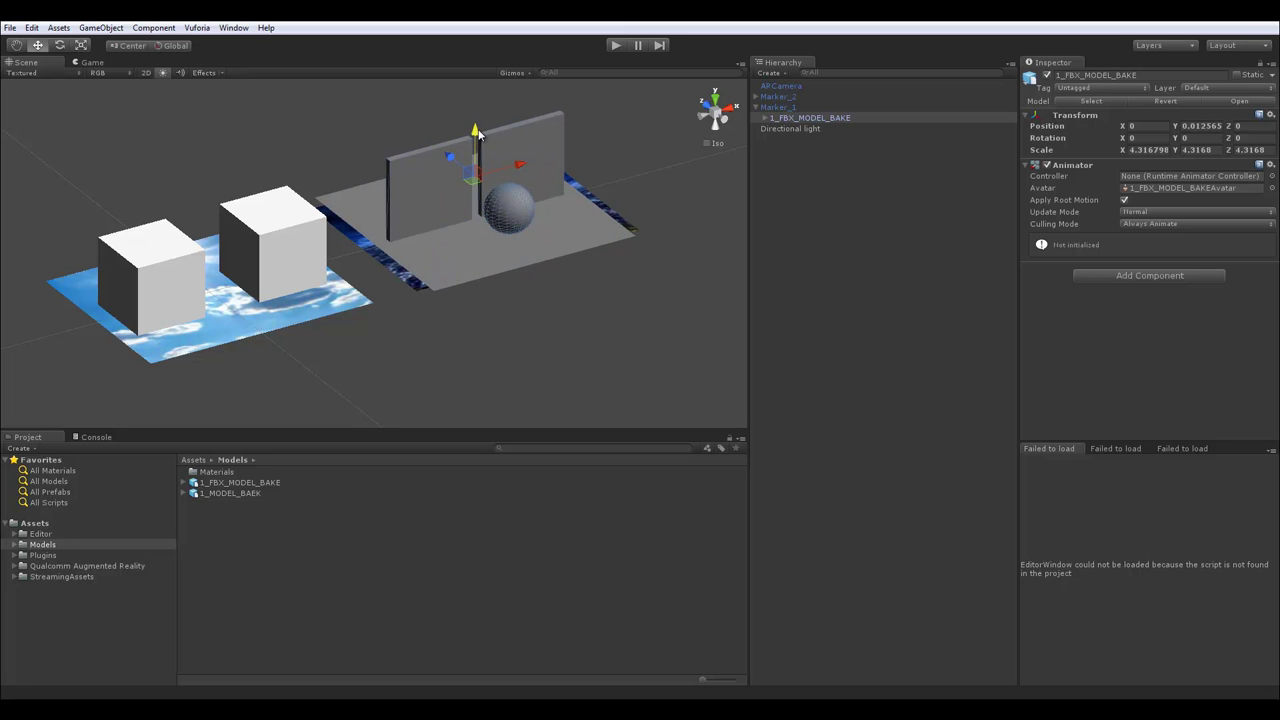
left_click(629, 176)
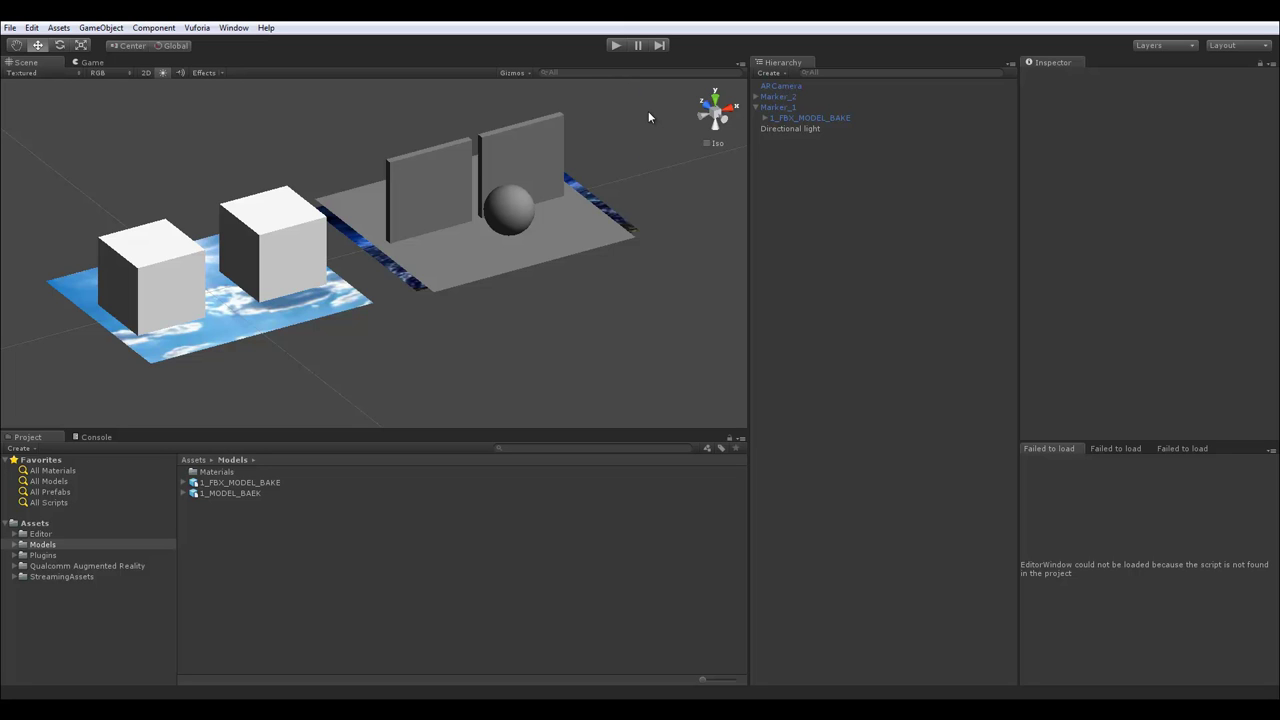
- Play-test the scene, stop it, and select 1_FBX_MODEL_BAKE to view its Import Settings
left_click(614, 45)
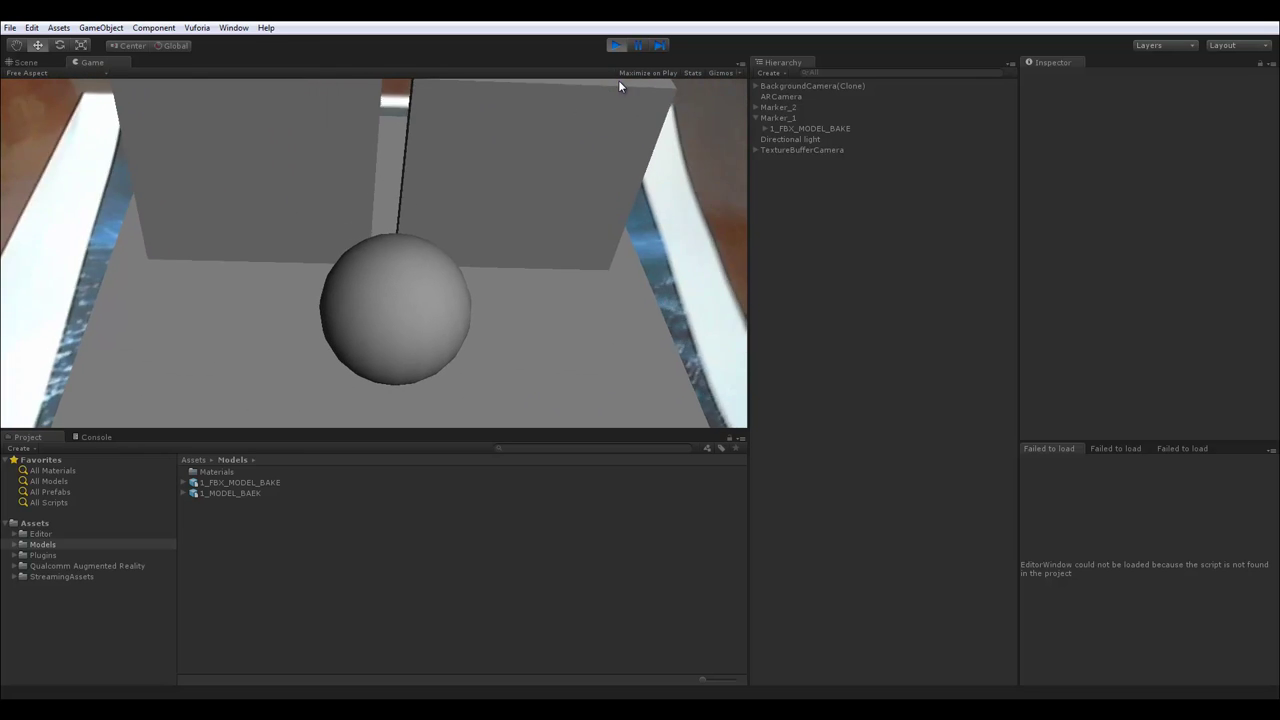
left_click(616, 46)
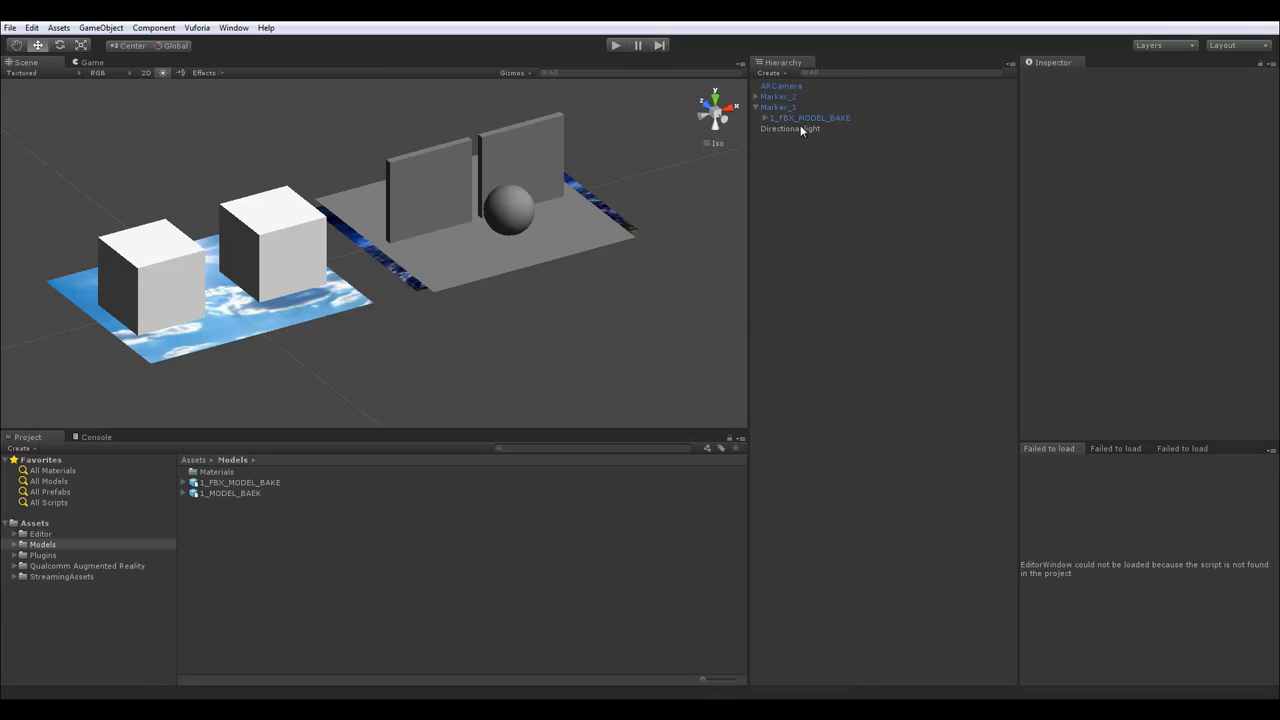
left_click(248, 484)
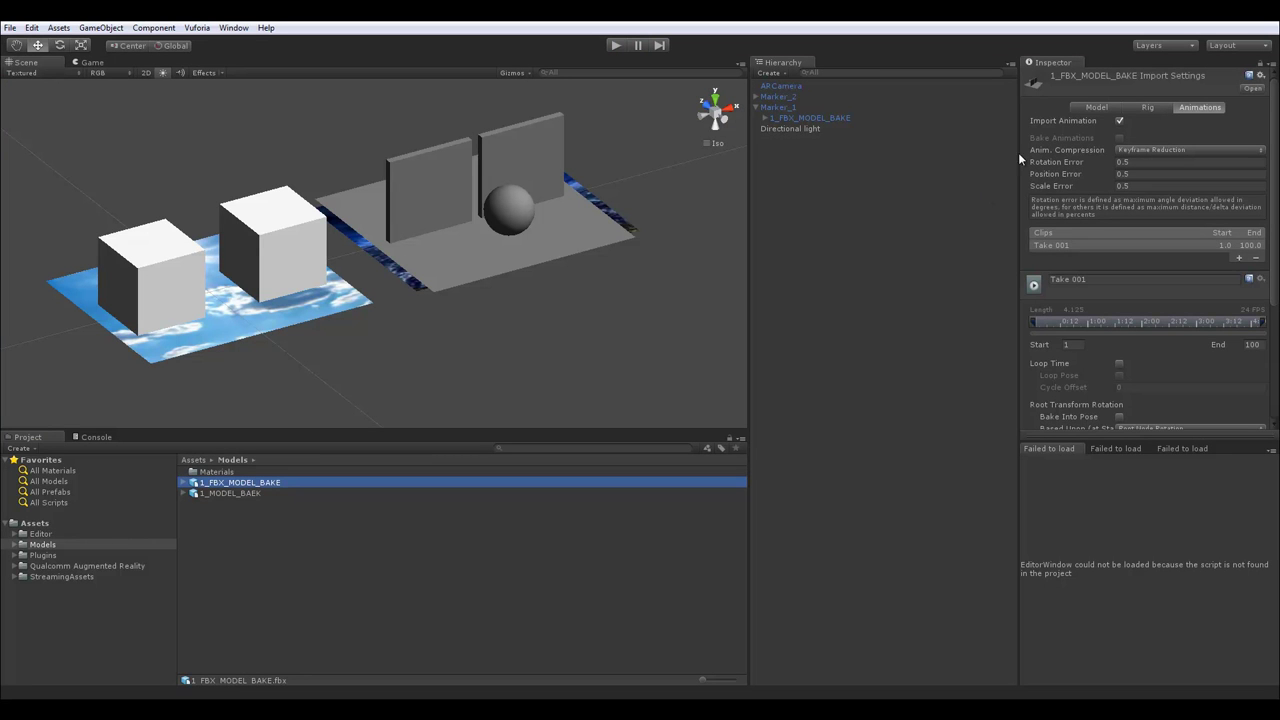
- Set the 1_FBX_MODEL_BAKE rig Animation Type to Legacy and apply it
left_click(1148, 107)
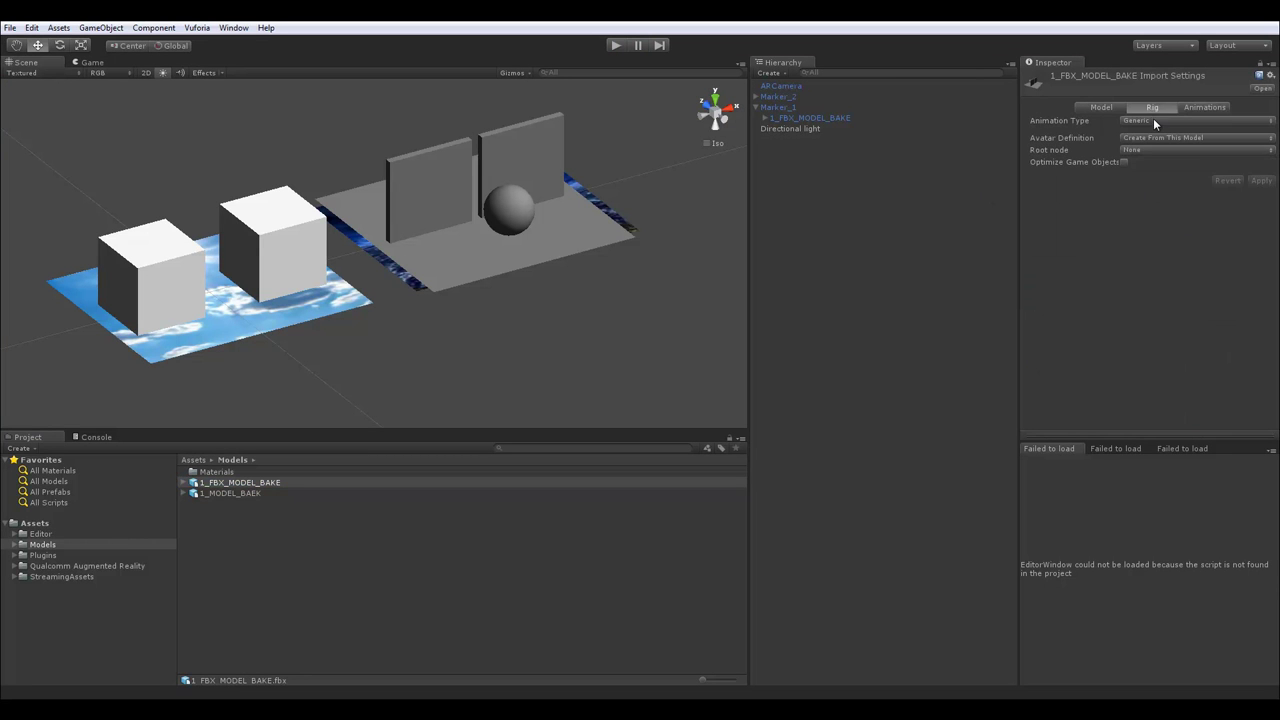
left_click(1135, 120)
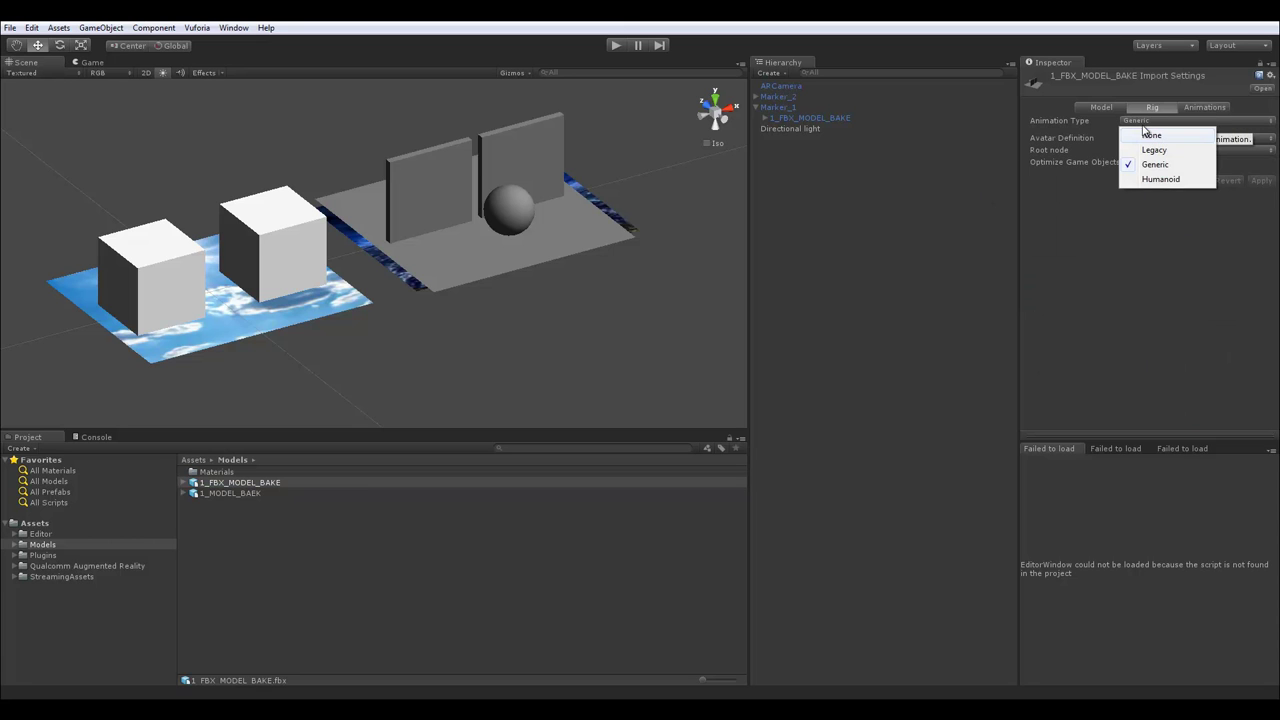
left_click(1158, 150)
left_click(1261, 157)
- Set the animation and clip wrap modes to Loop, apply, and play the scene
left_click(1207, 107)
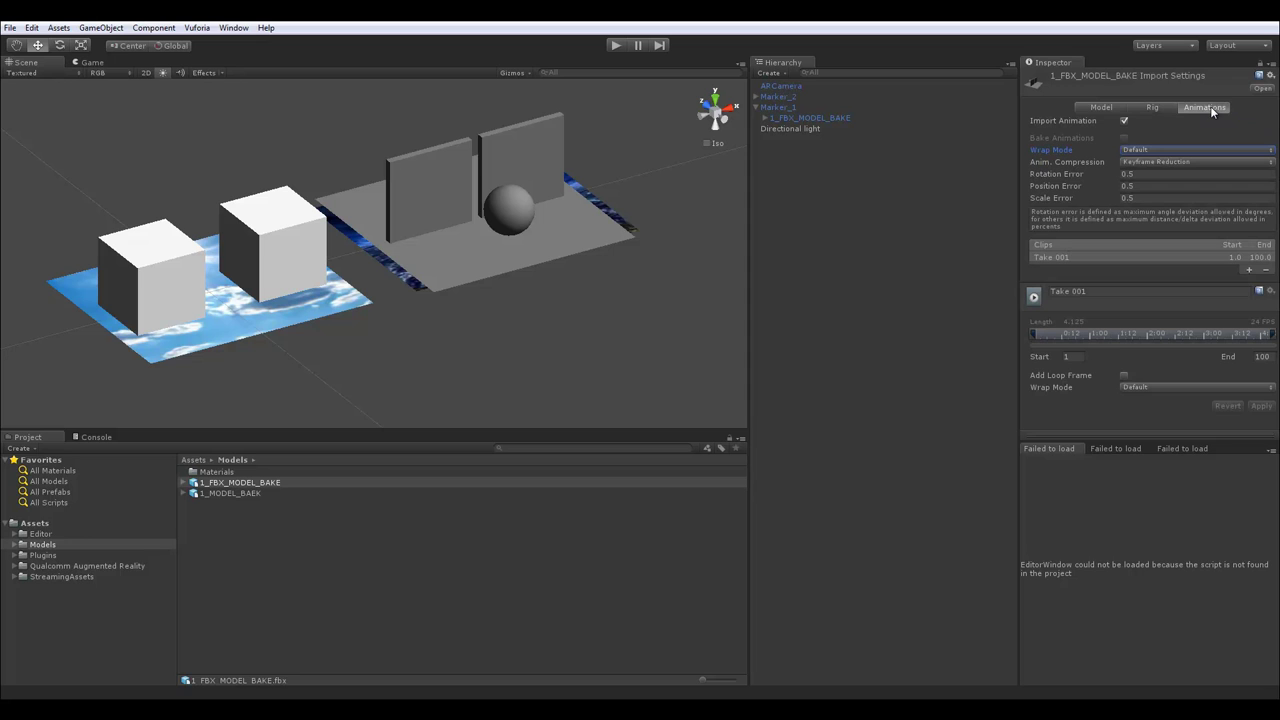
left_click(1138, 152)
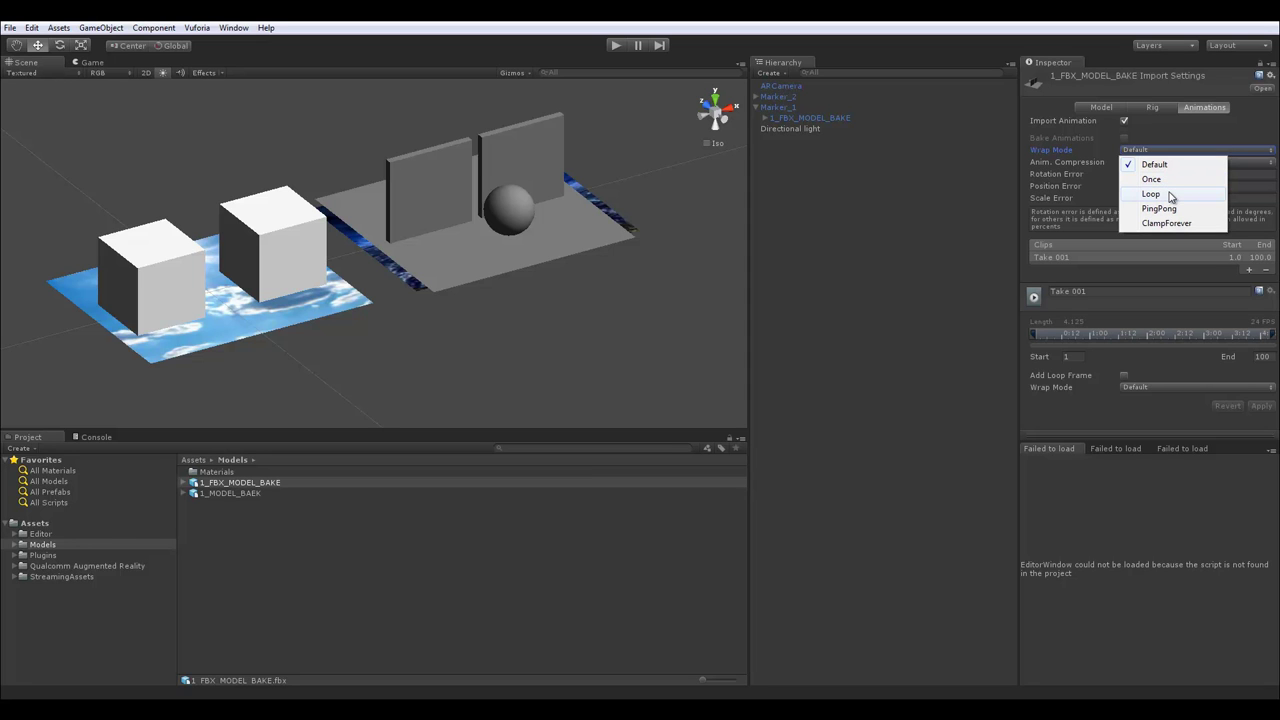
left_click(1171, 195)
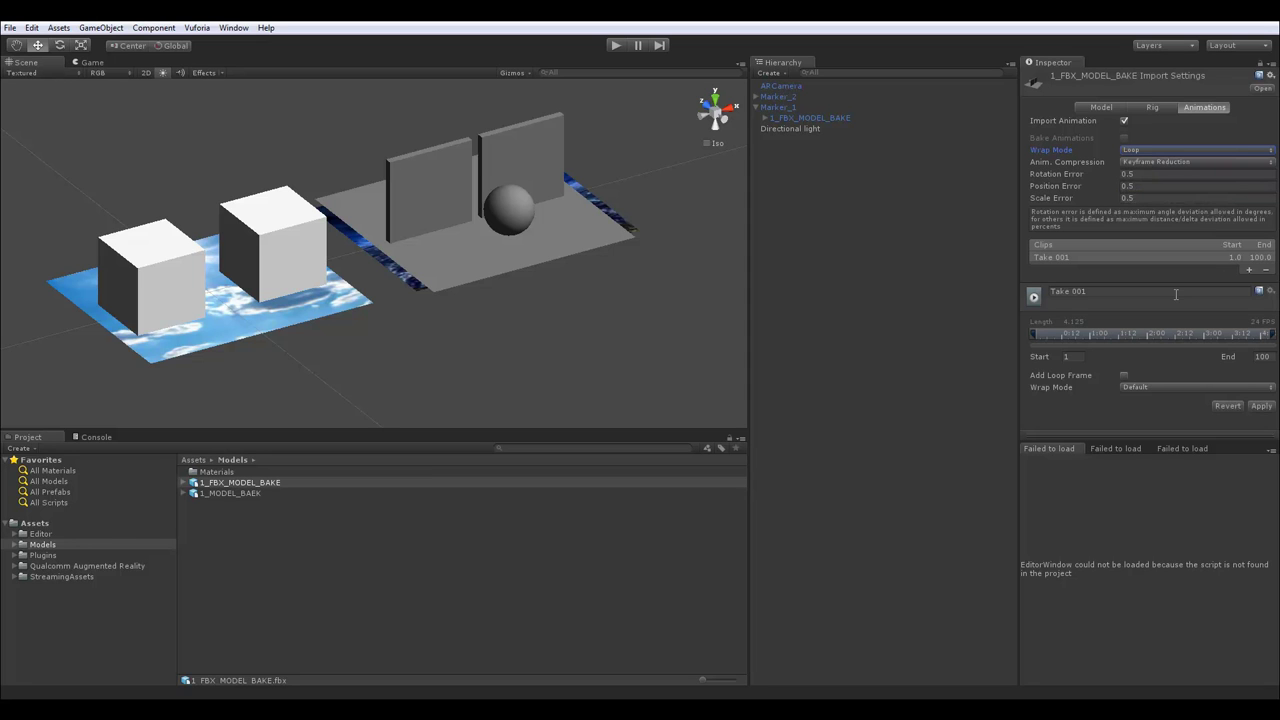
left_click(1175, 387)
left_click(1176, 434)
left_click(1273, 407)
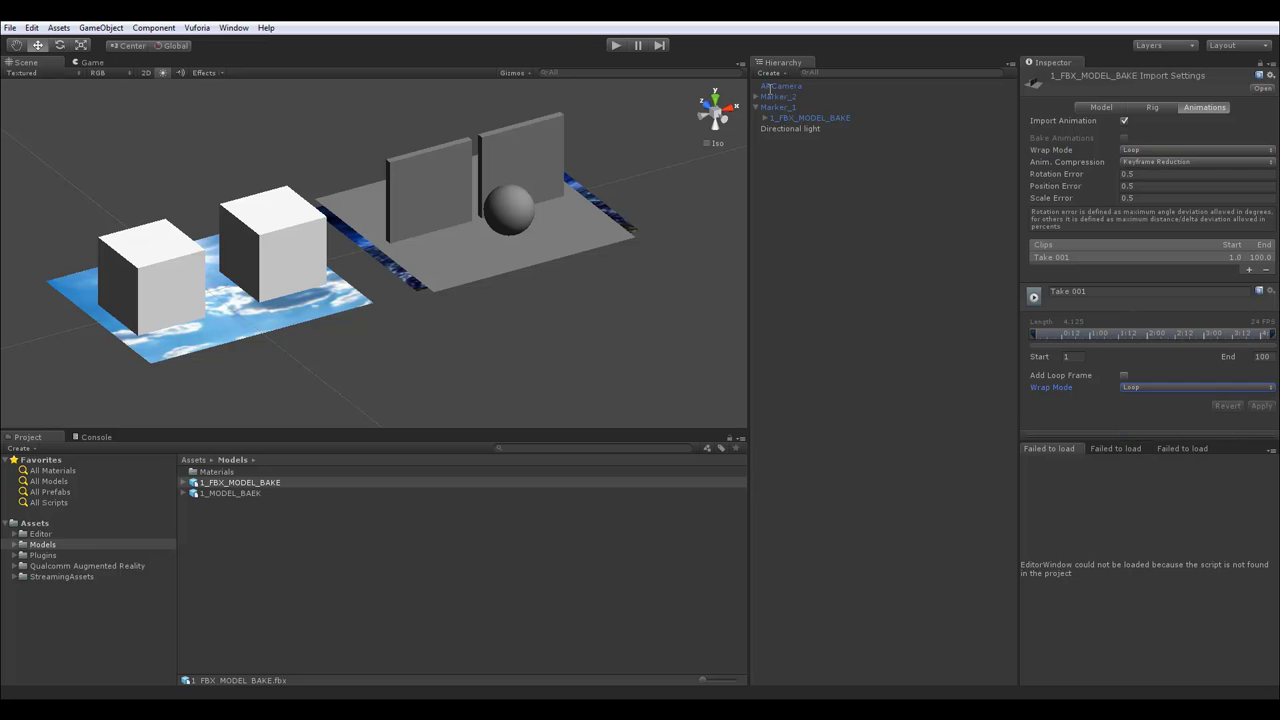
left_click(614, 46)
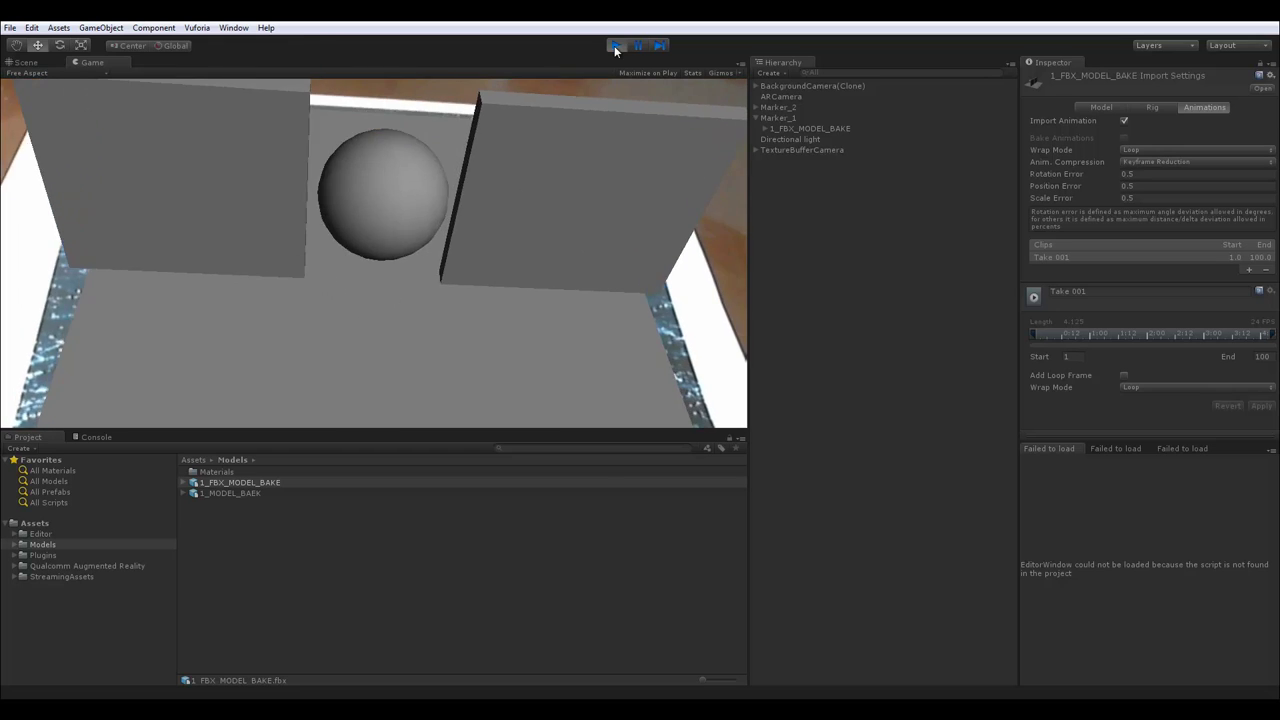
- Stop play mode after watching the looping sphere swing the wall panels over the marker
left_click(615, 45)
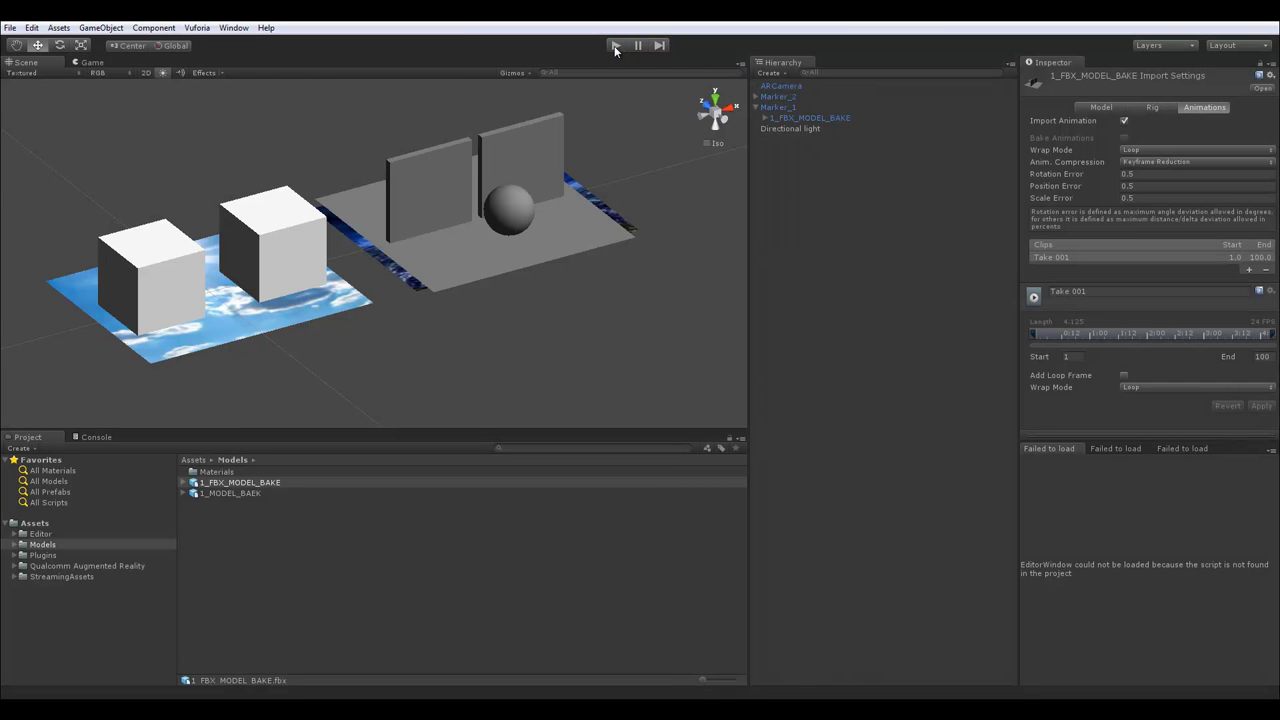